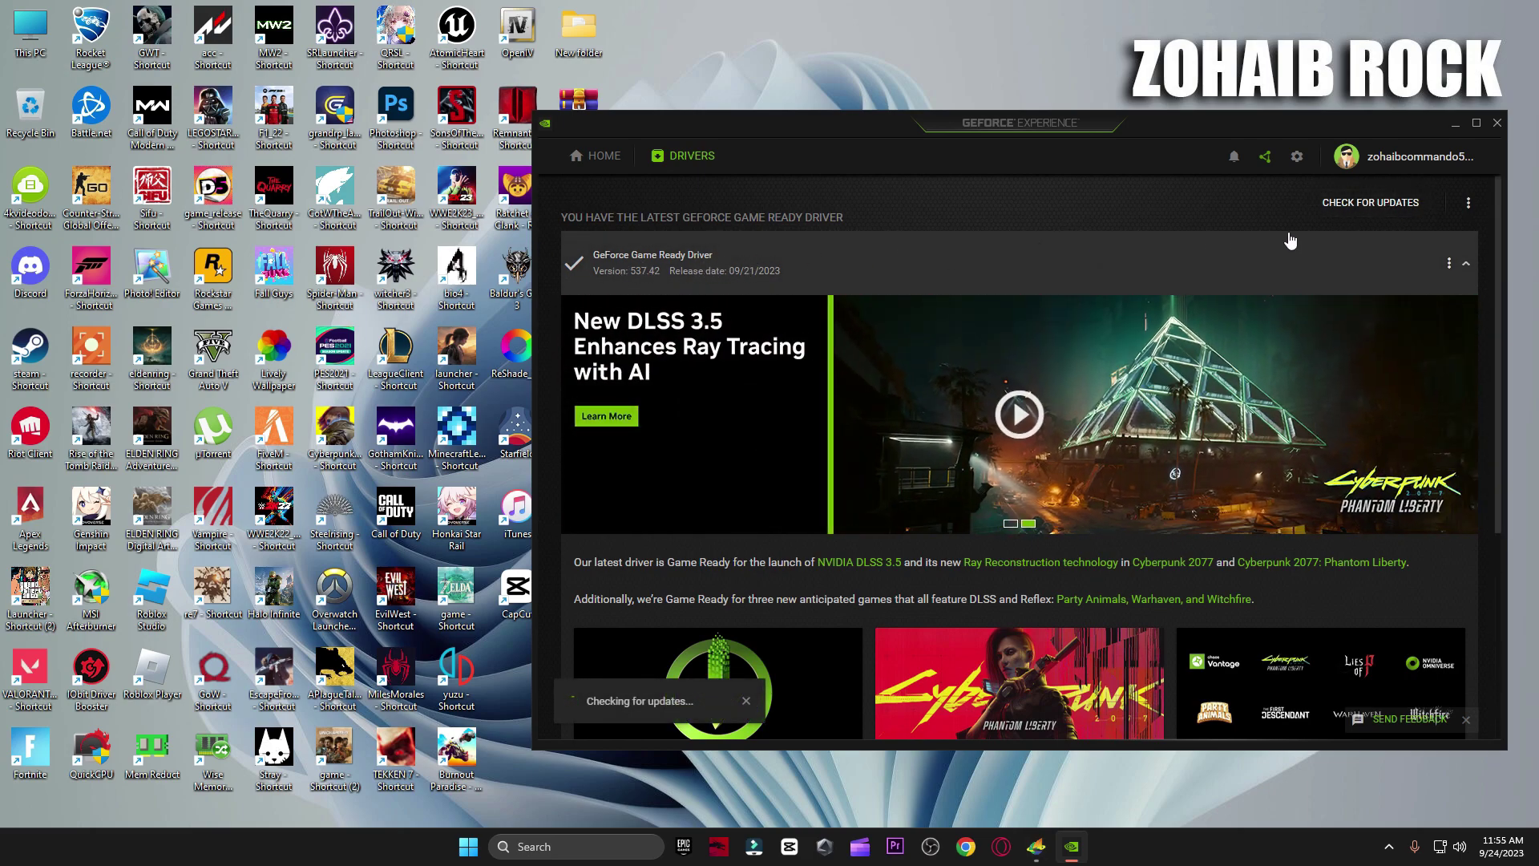
# - Close the driver window and browse in File Explorer to F:\Games\GTAV, locating the GTA5 application
pyautogui.click(1497, 123)
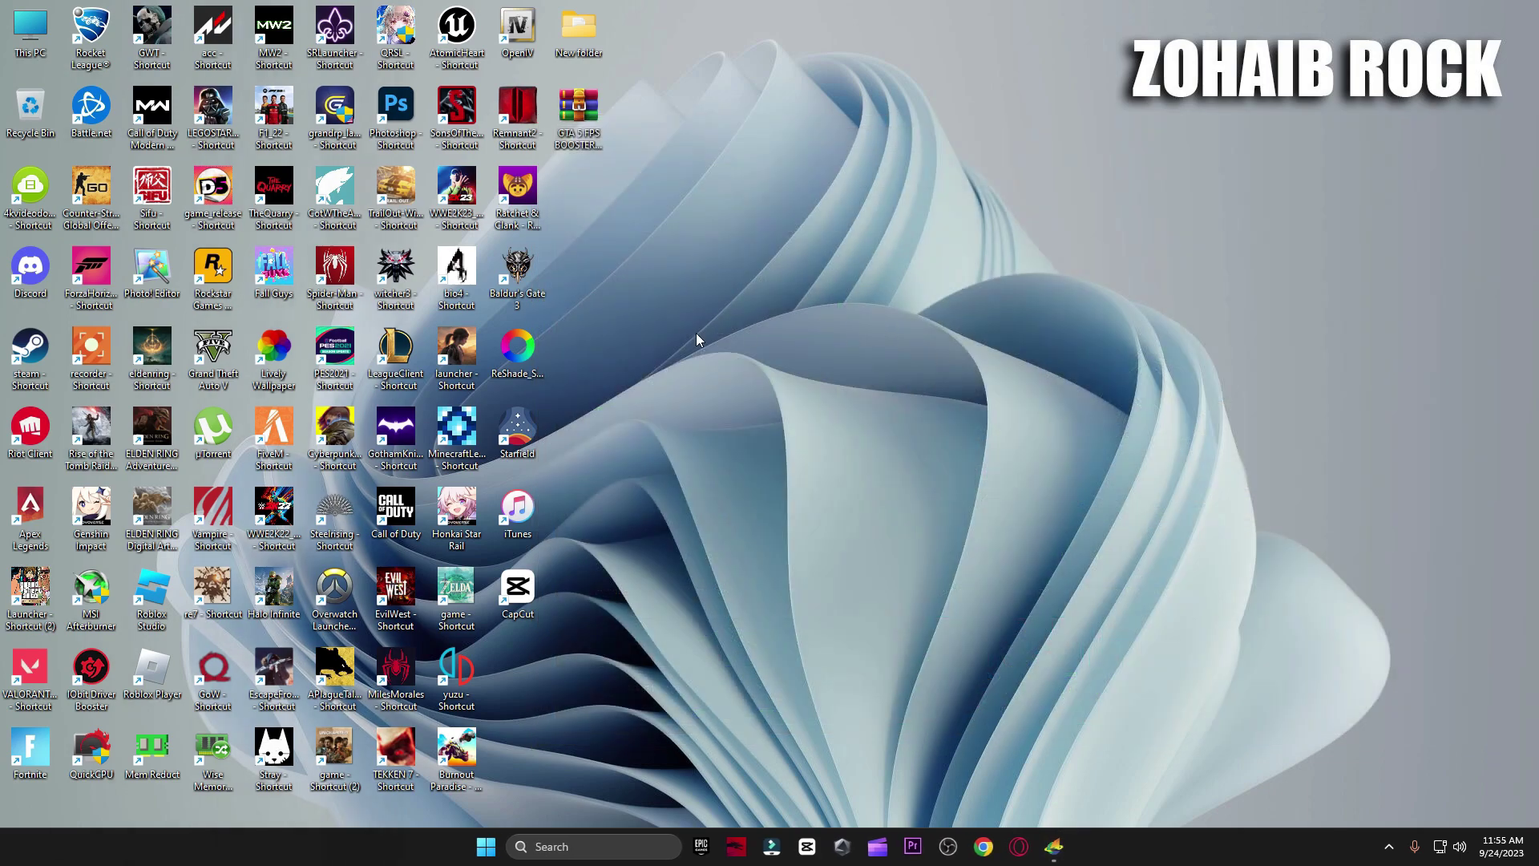
pyautogui.press('super+e')
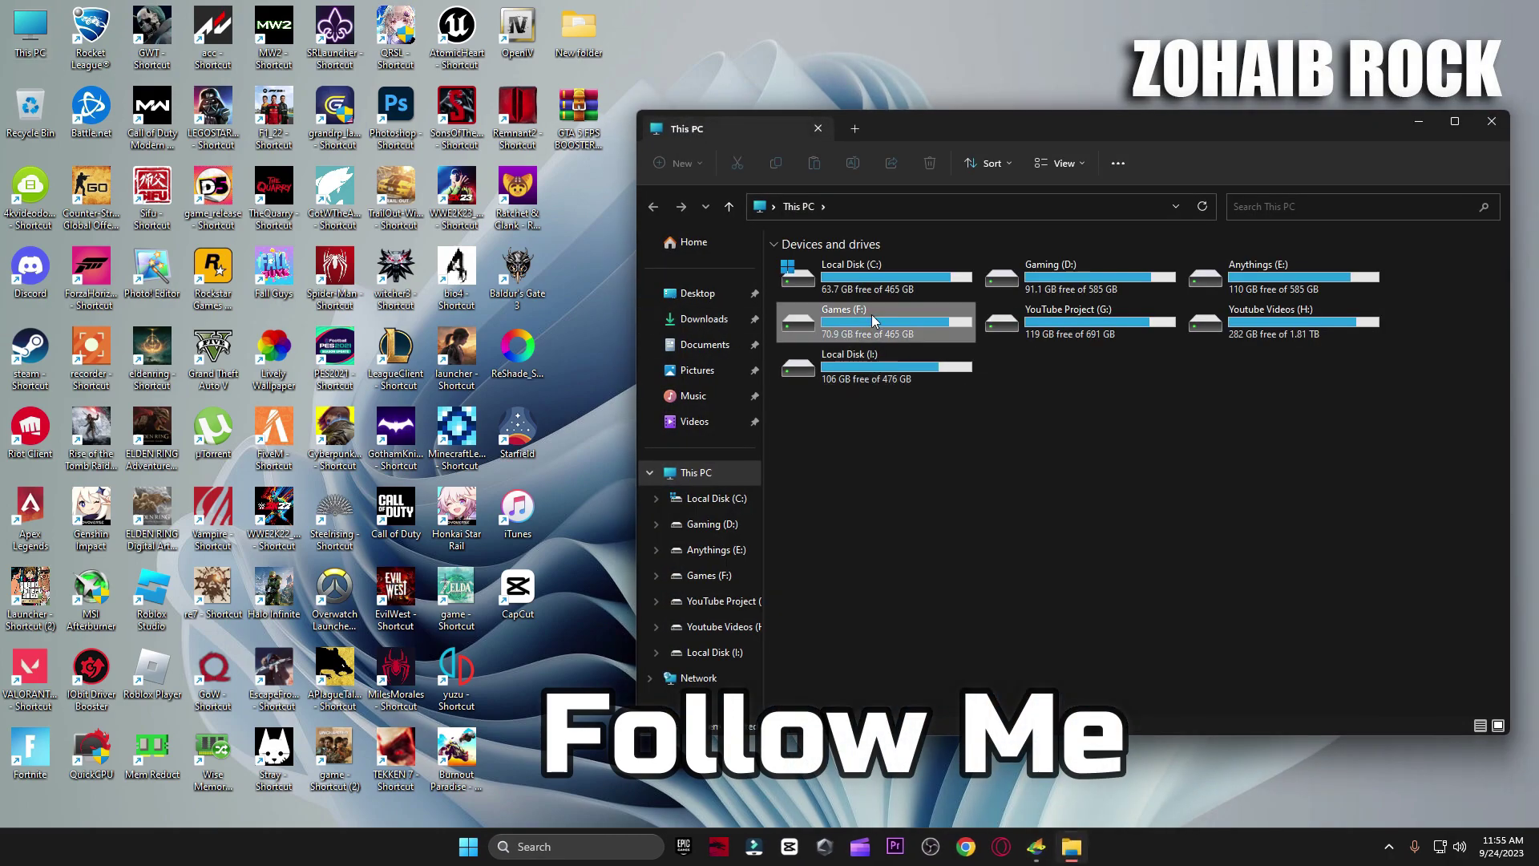
pyautogui.doubleClick(873, 320)
pyautogui.doubleClick(816, 249)
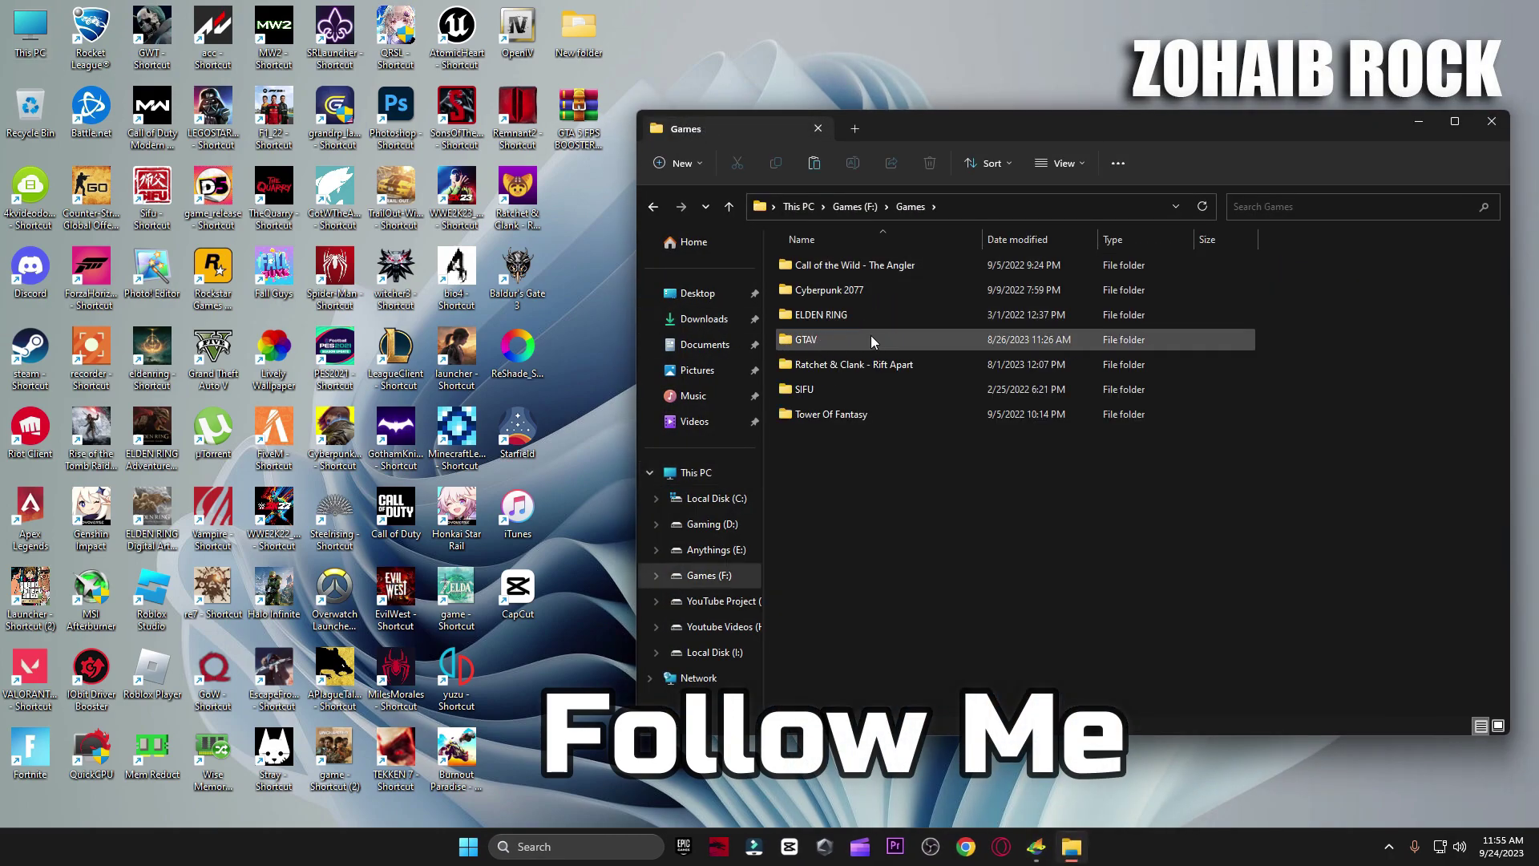
pyautogui.doubleClick(863, 334)
pyautogui.scroll(-10, 862, 335)
pyautogui.scroll(-3, 894, 334)
pyautogui.scroll(3, 893, 334)
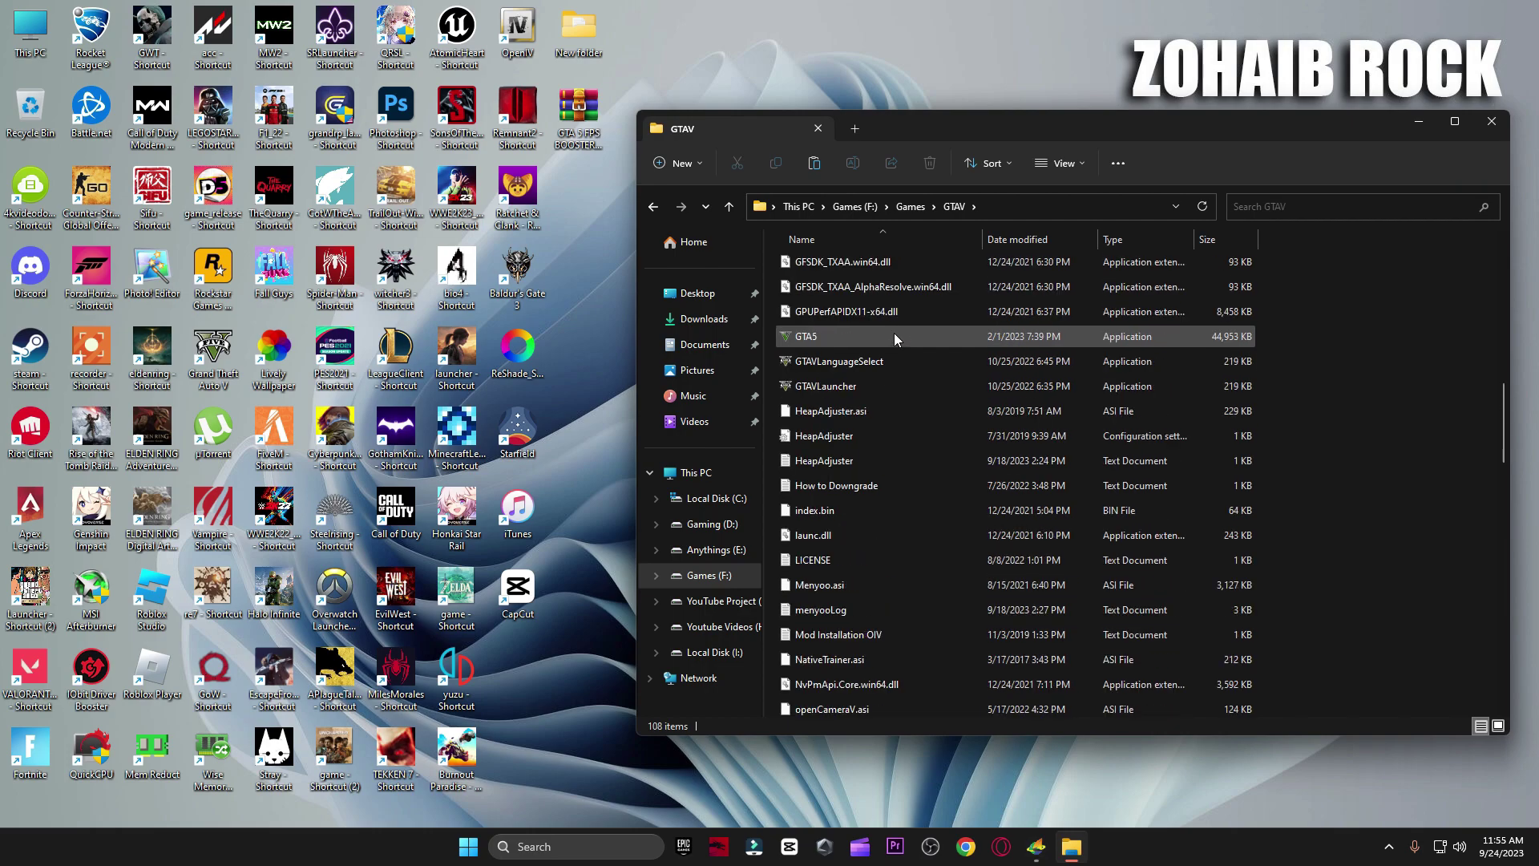
pyautogui.rightClick(823, 335)
pyautogui.click(935, 559)
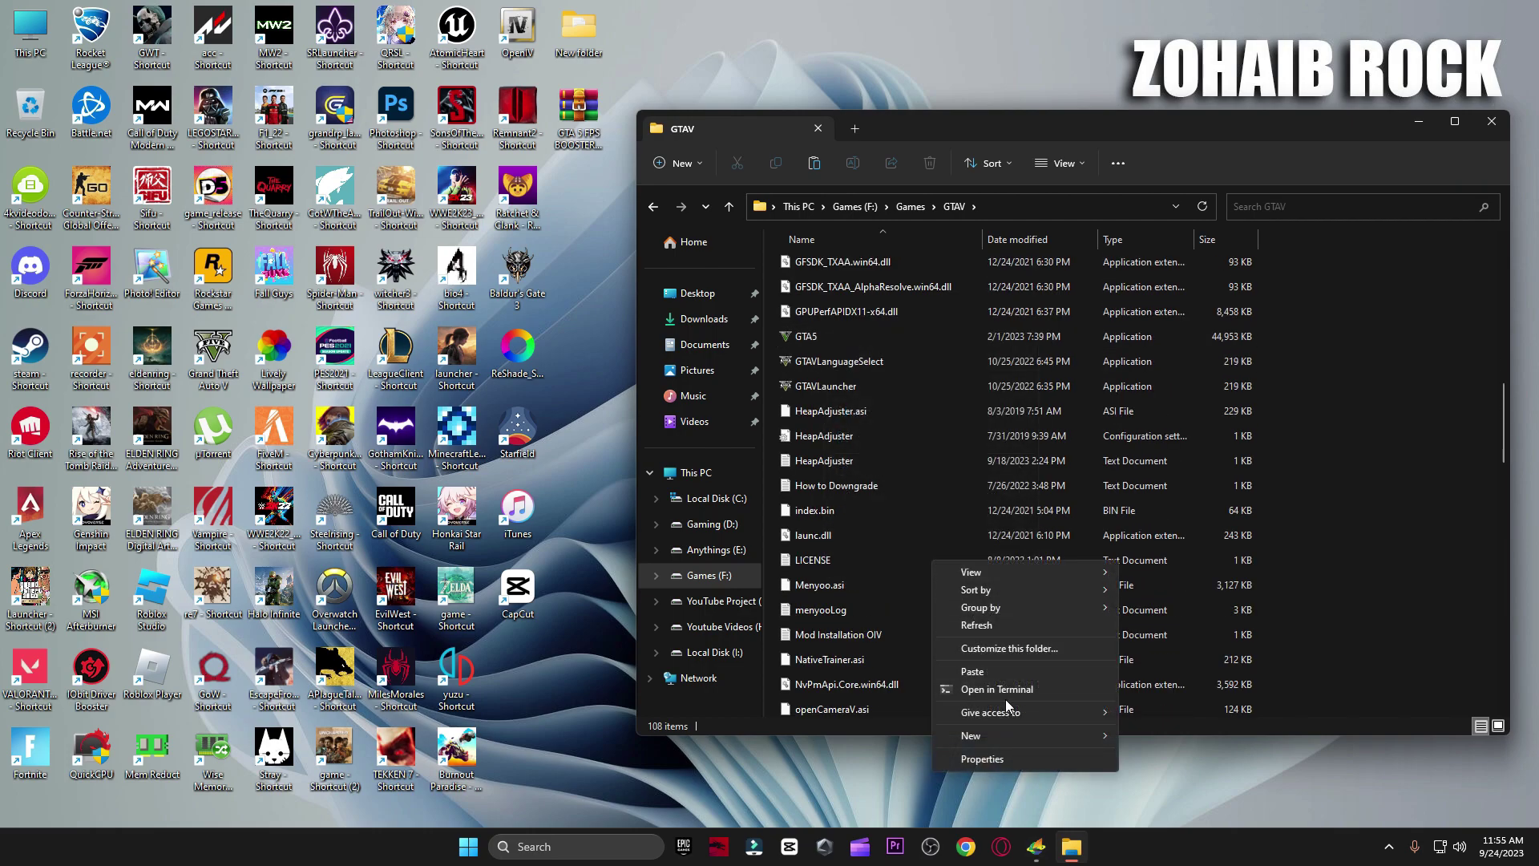
pyautogui.click(1023, 757)
pyautogui.moveTo(808, 247); pyautogui.dragTo(1003, 212)
pyautogui.click(1123, 212)
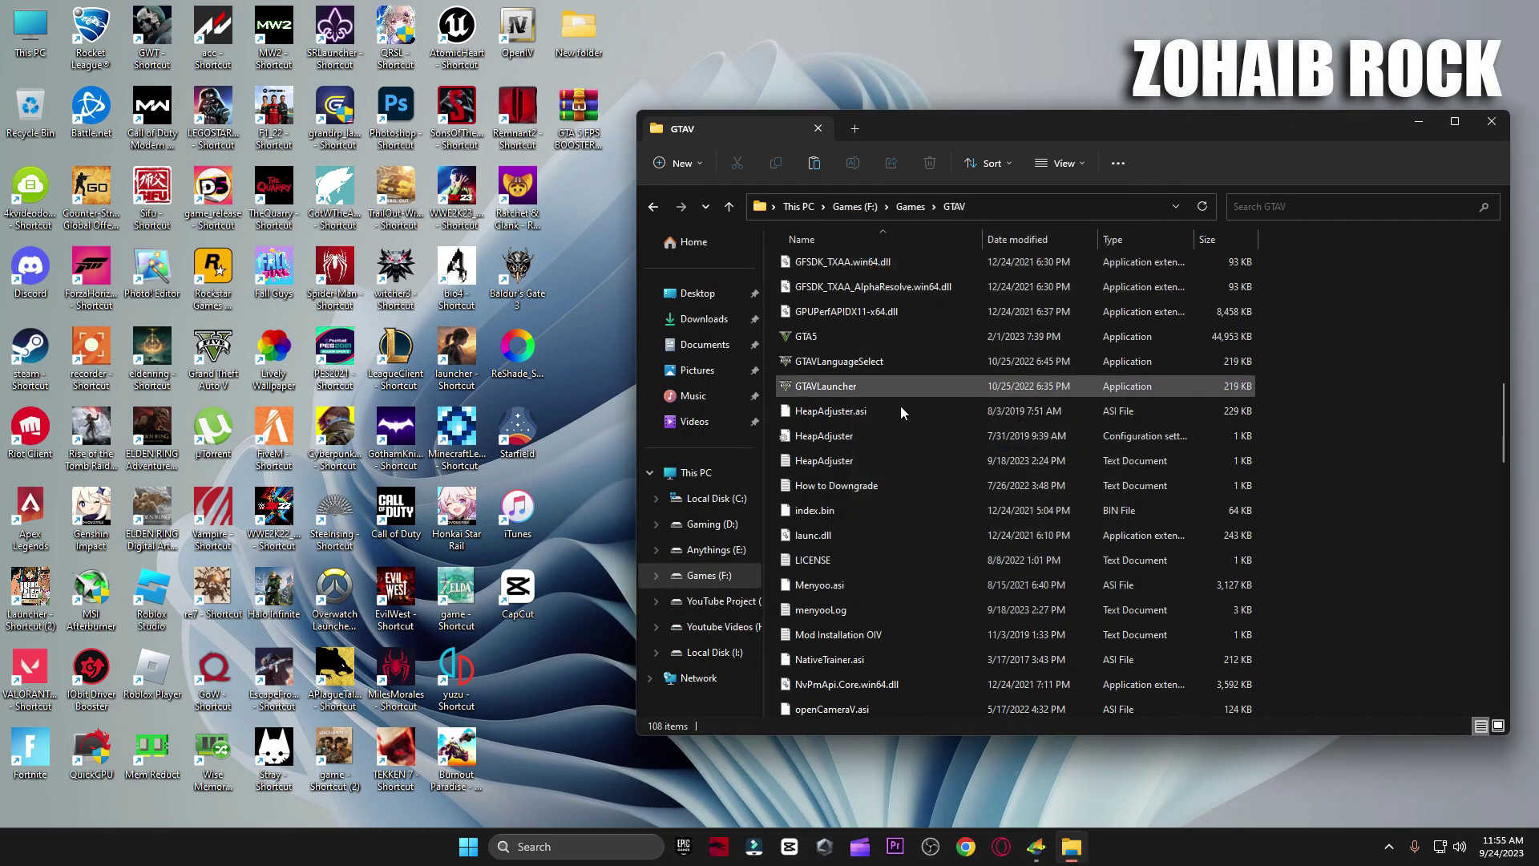
# - Open the GTA5 application's properties and show its compatibility settings
pyautogui.rightClick(798, 337)
pyautogui.click(906, 640)
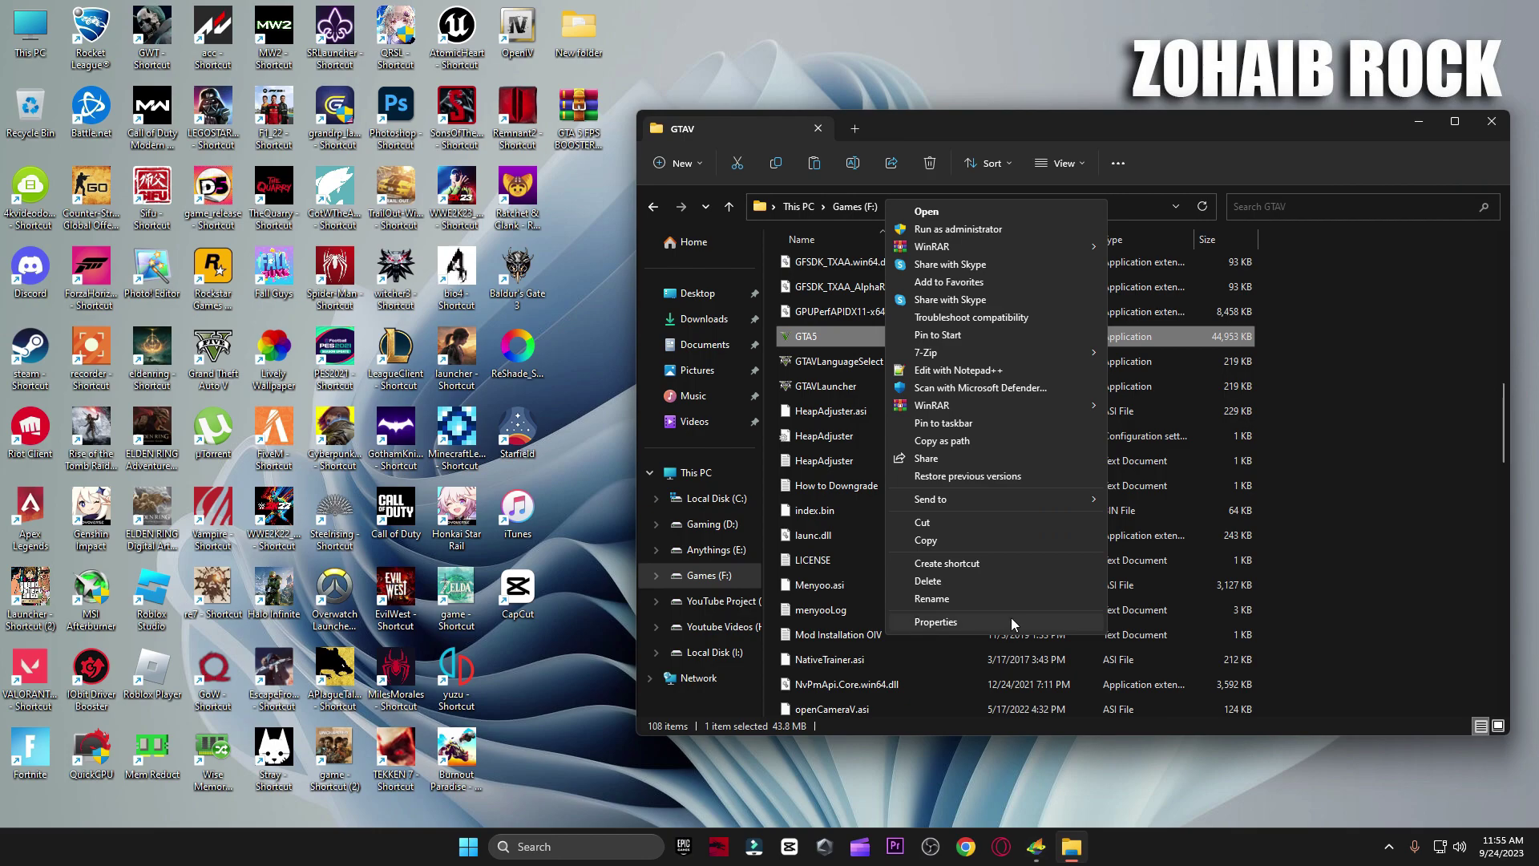
pyautogui.click(1010, 619)
pyautogui.click(1035, 420)
pyautogui.moveTo(1050, 377); pyautogui.dragTo(1027, 200)
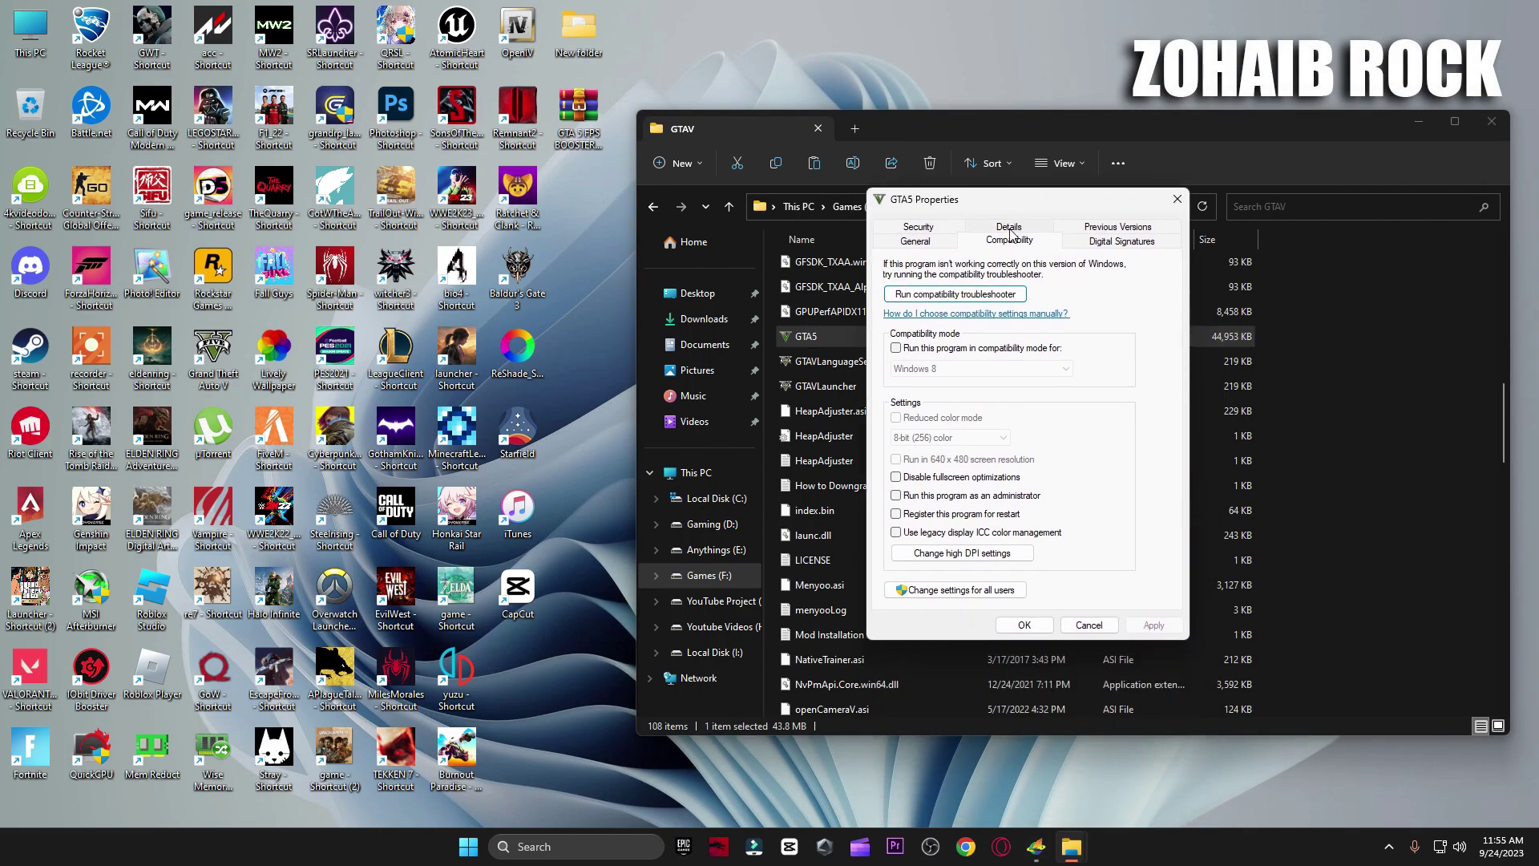
# - Adjust GTA5's high DPI settings, accept the properties and close the game folder window
pyautogui.click(979, 551)
pyautogui.click(992, 538)
pyautogui.click(992, 530)
pyautogui.click(1087, 566)
pyautogui.click(1025, 625)
pyautogui.click(1491, 121)
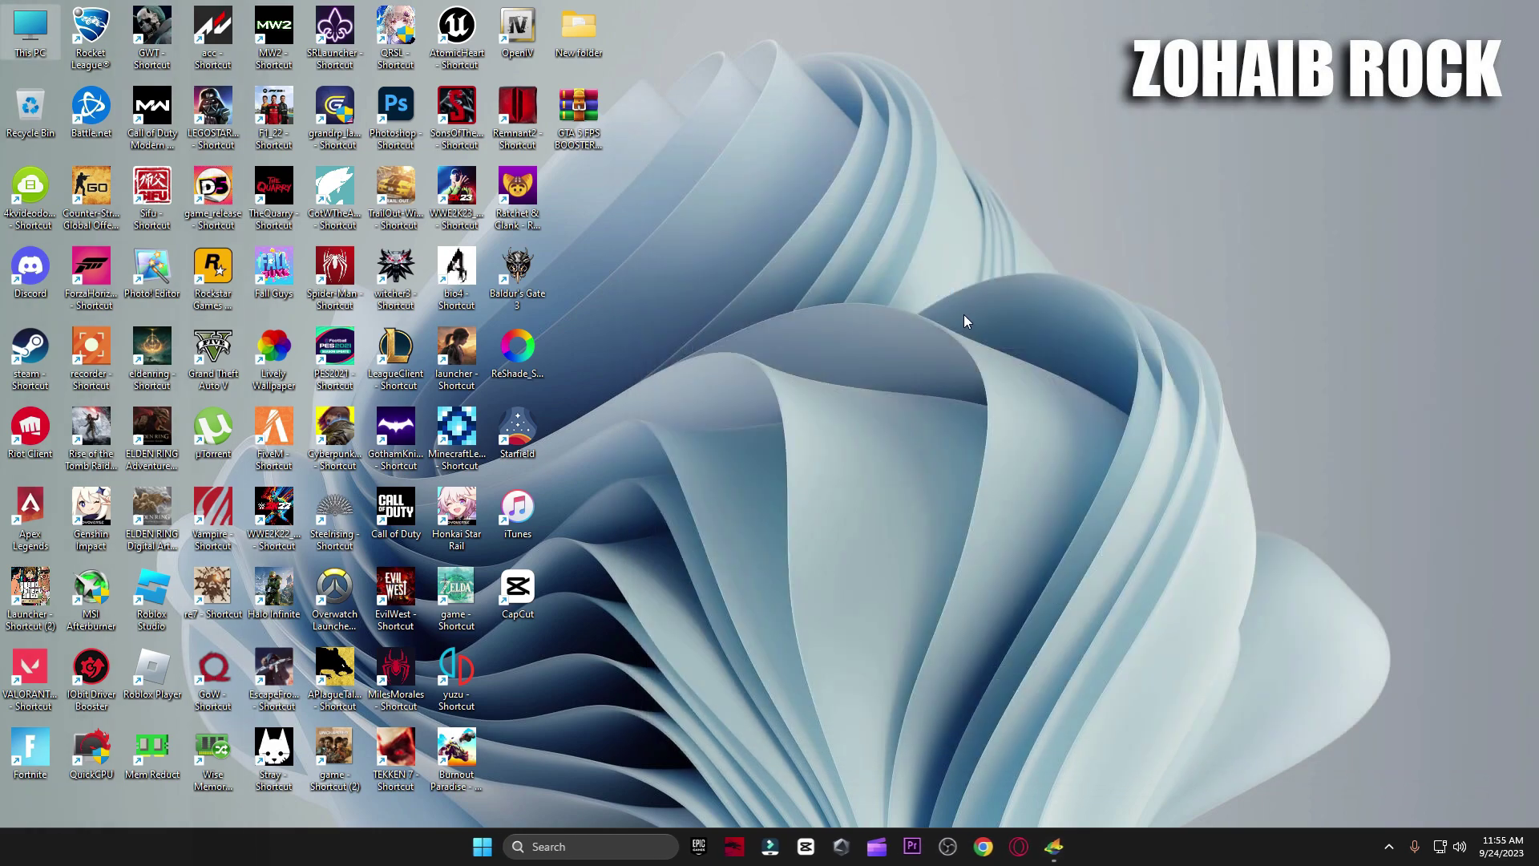
# - Turn off notifications from apps and other senders in the Windows system settings
pyautogui.click(485, 848)
pyautogui.click(805, 507)
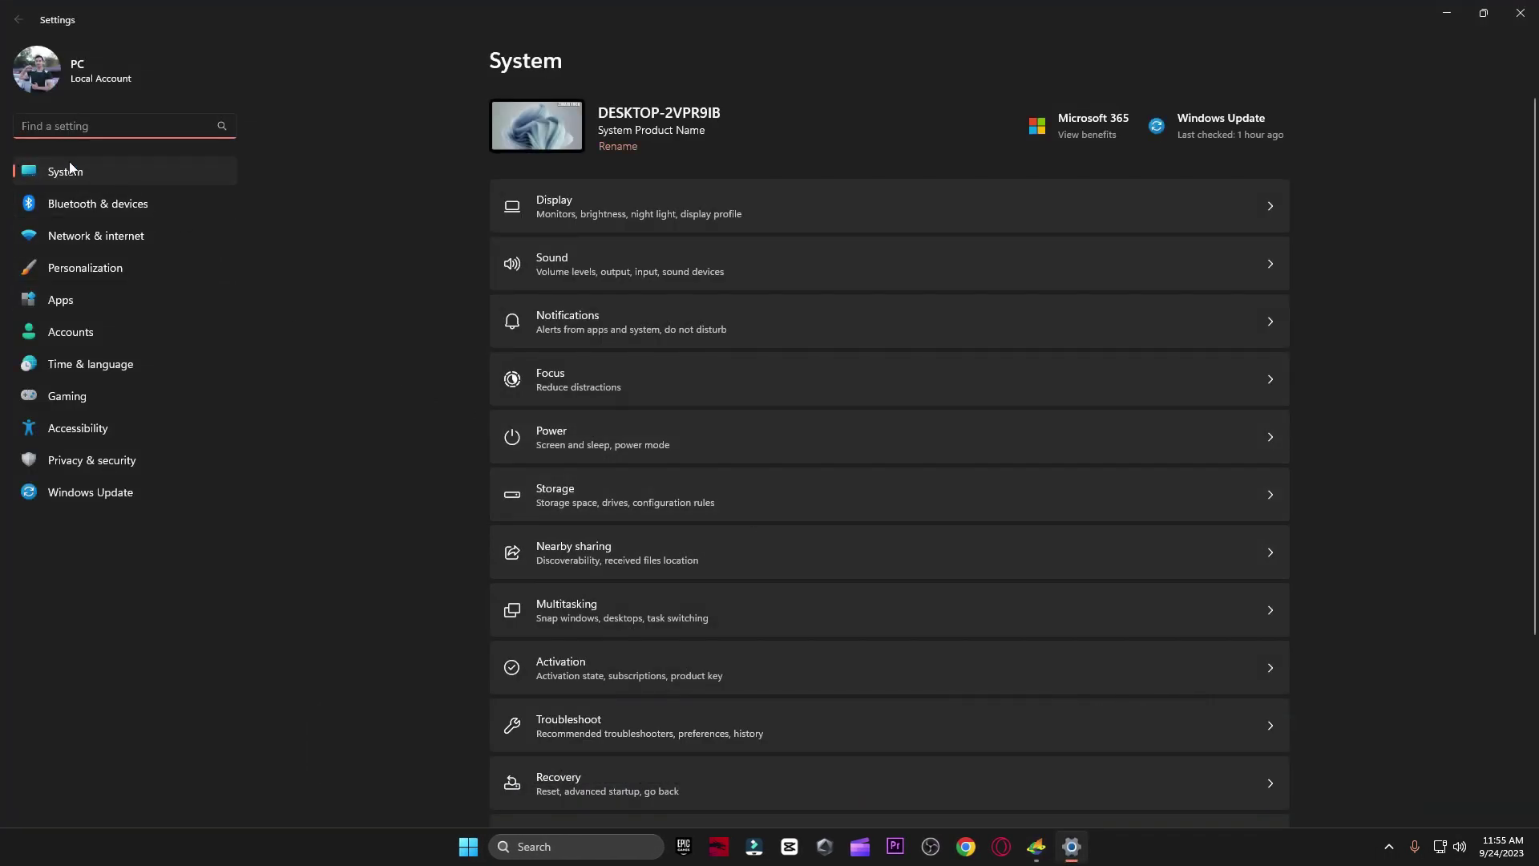
pyautogui.click(629, 314)
pyautogui.click(1235, 120)
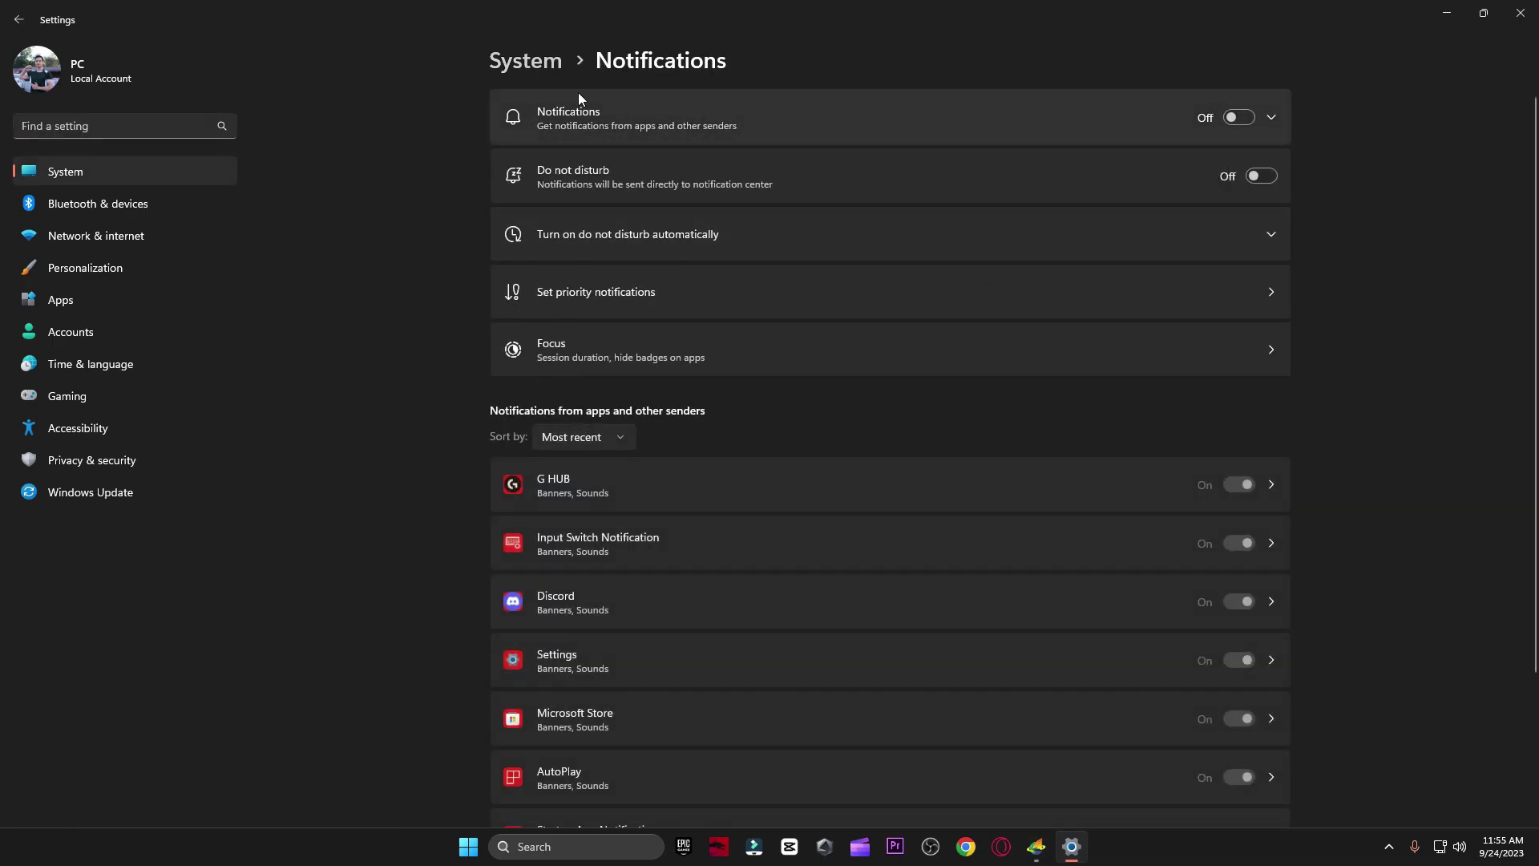
pyautogui.click(19, 19)
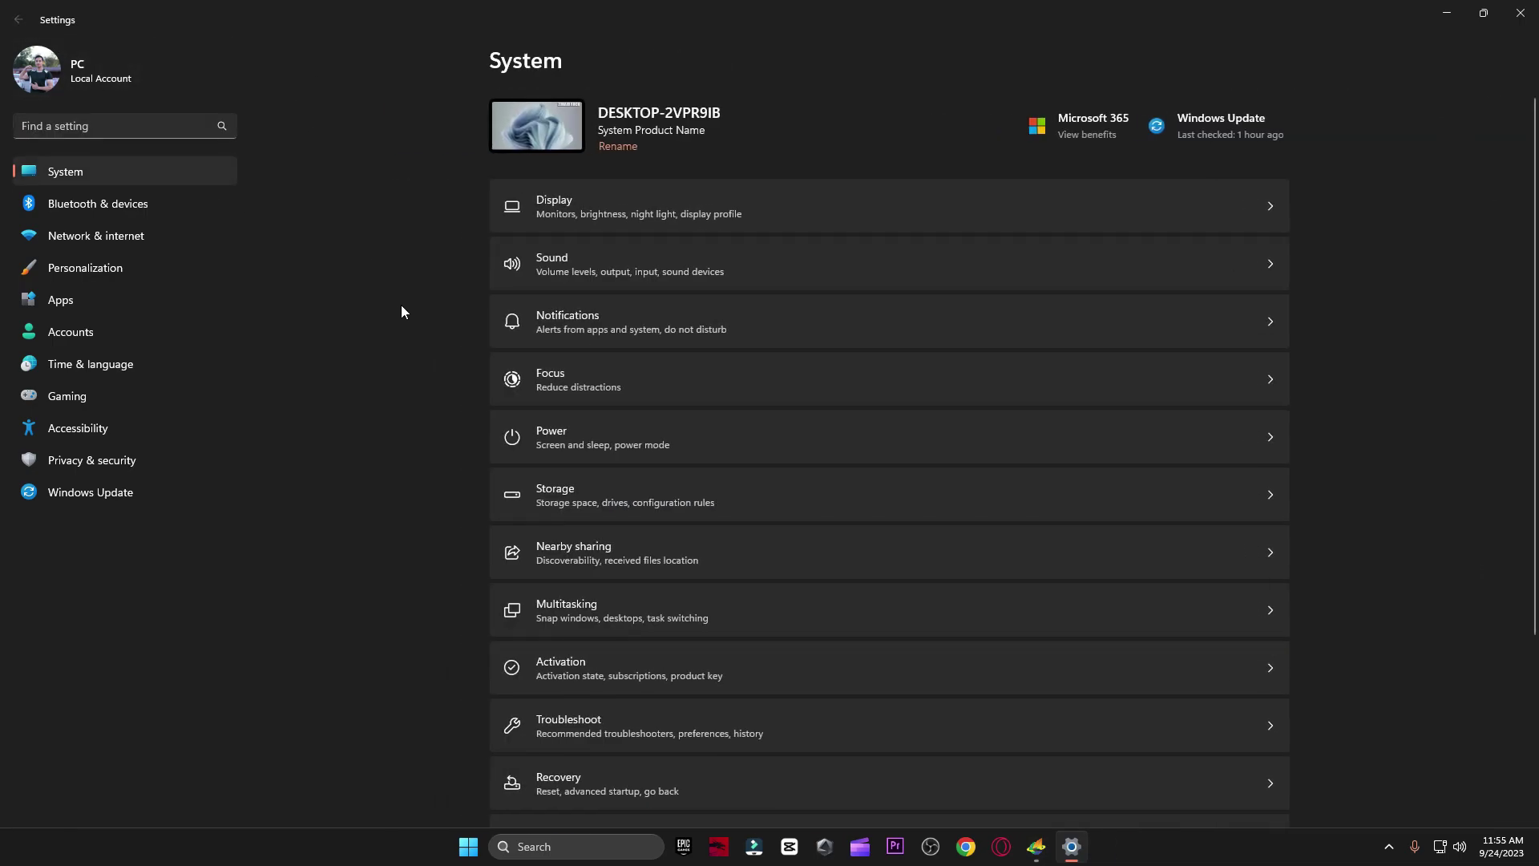
# - Check the Storage Sense setting and the Apps for websites switches in Windows Settings
pyautogui.click(714, 504)
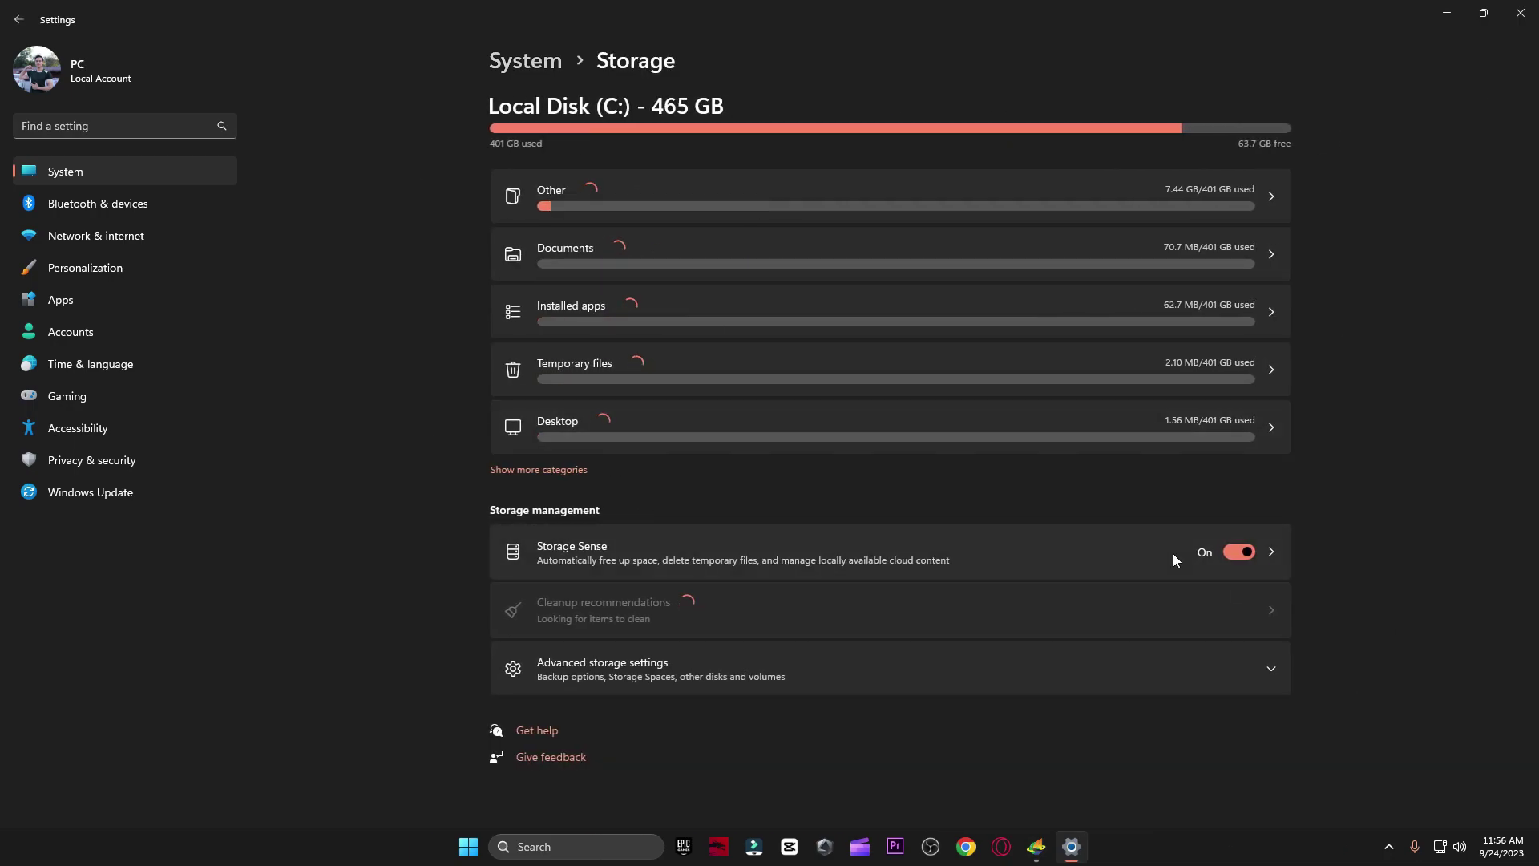
pyautogui.click(18, 20)
pyautogui.click(46, 310)
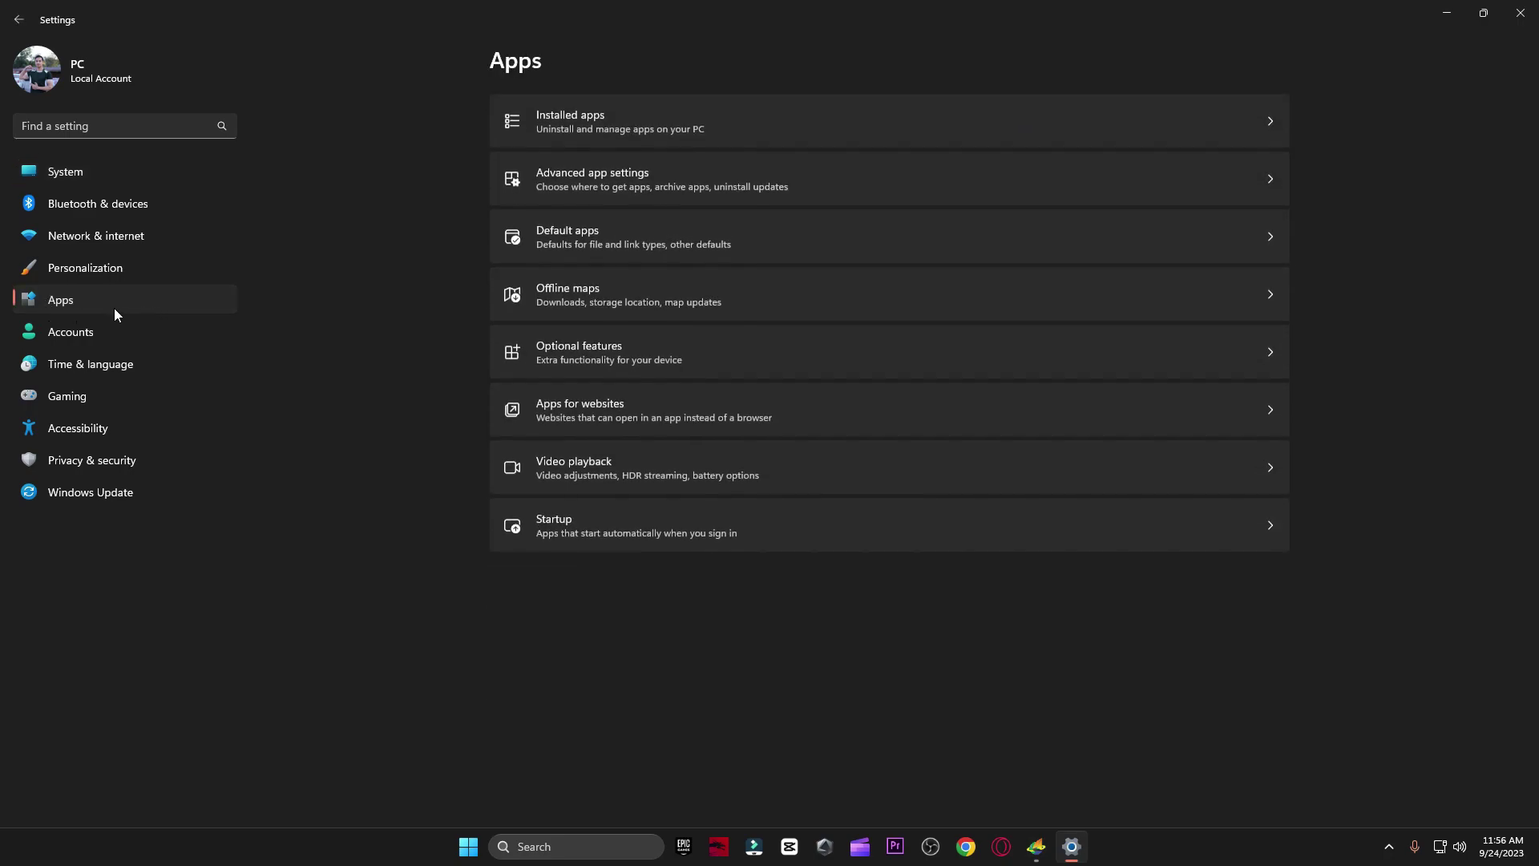
pyautogui.click(600, 419)
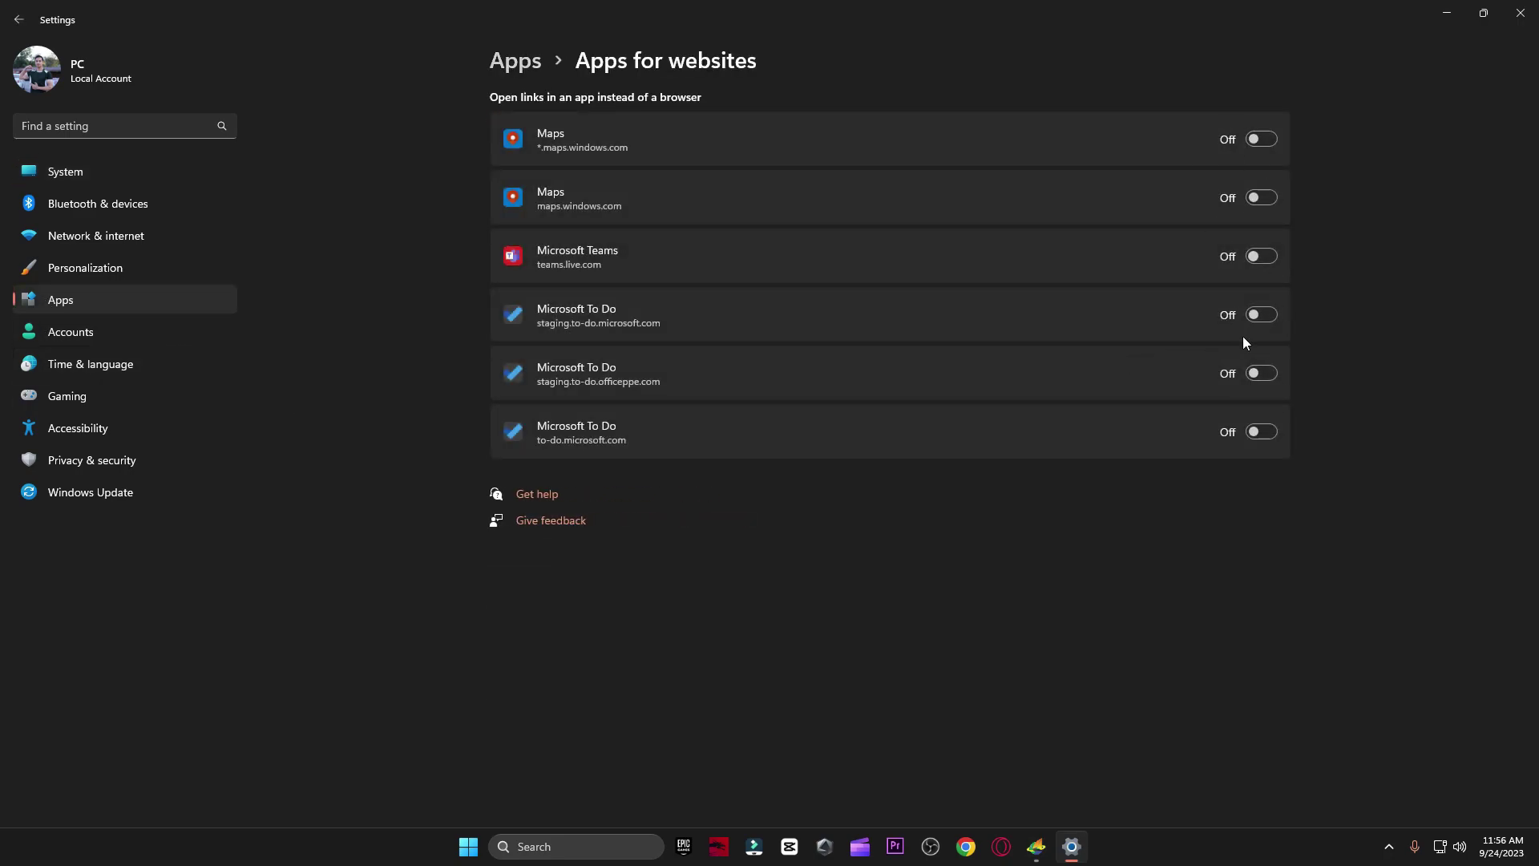
# - Check the General permission switches under Privacy & security
pyautogui.click(117, 460)
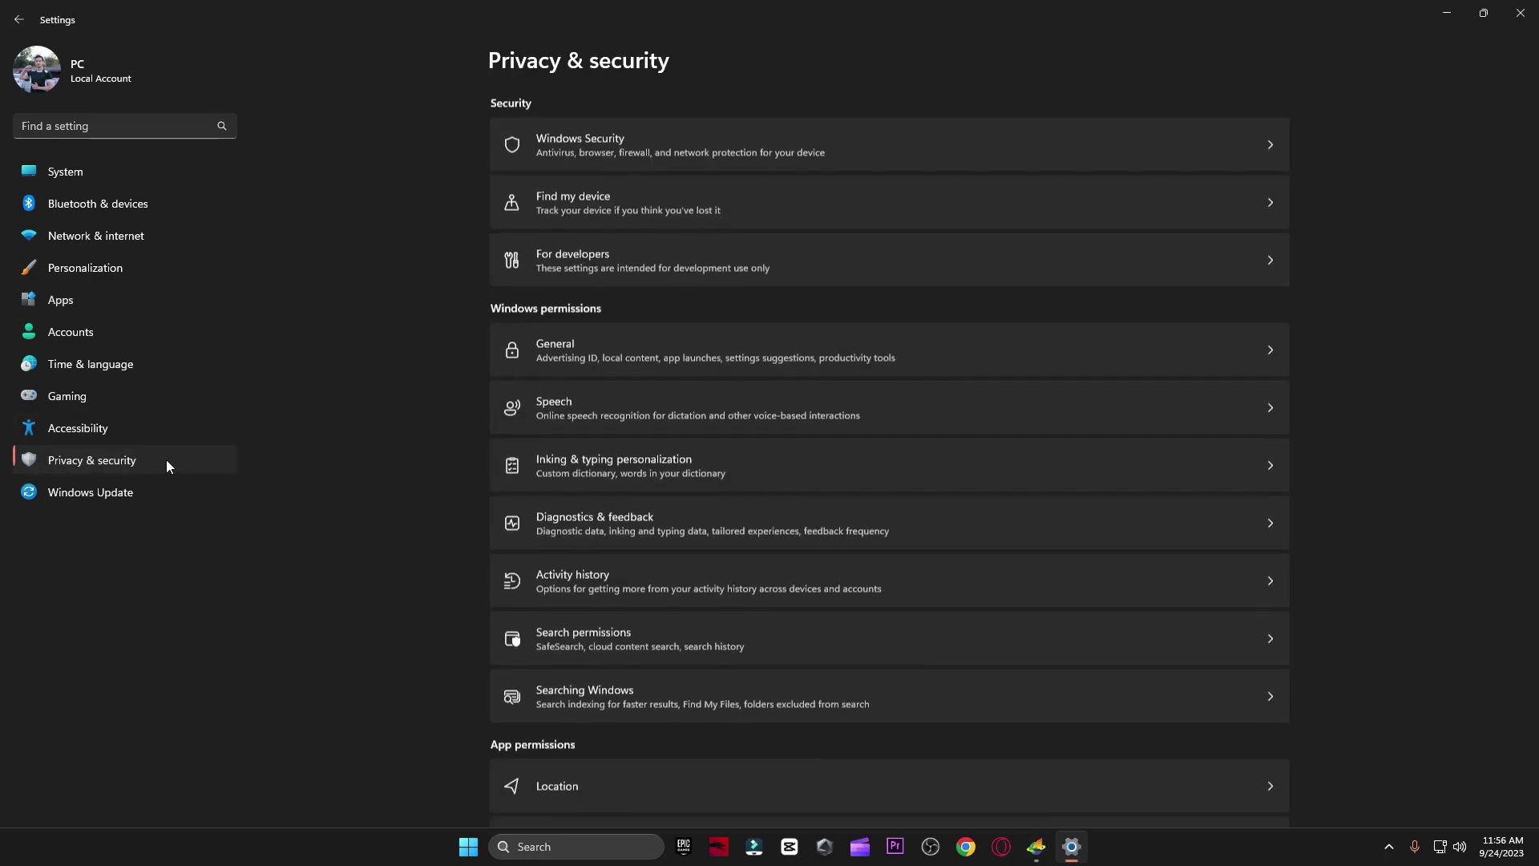
pyautogui.click(624, 350)
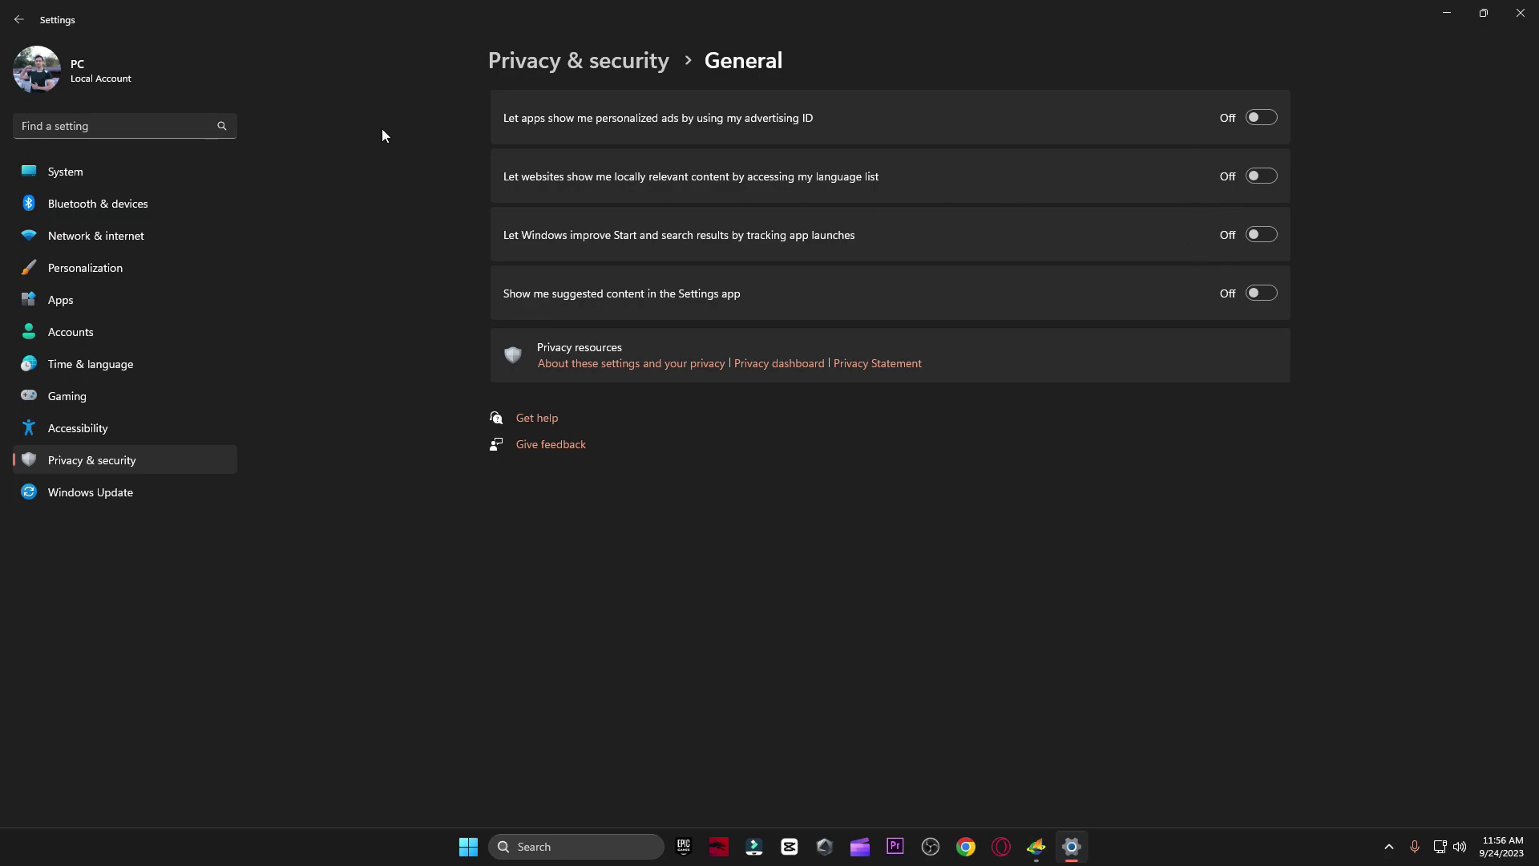
pyautogui.hotkey('alt', 'Left')
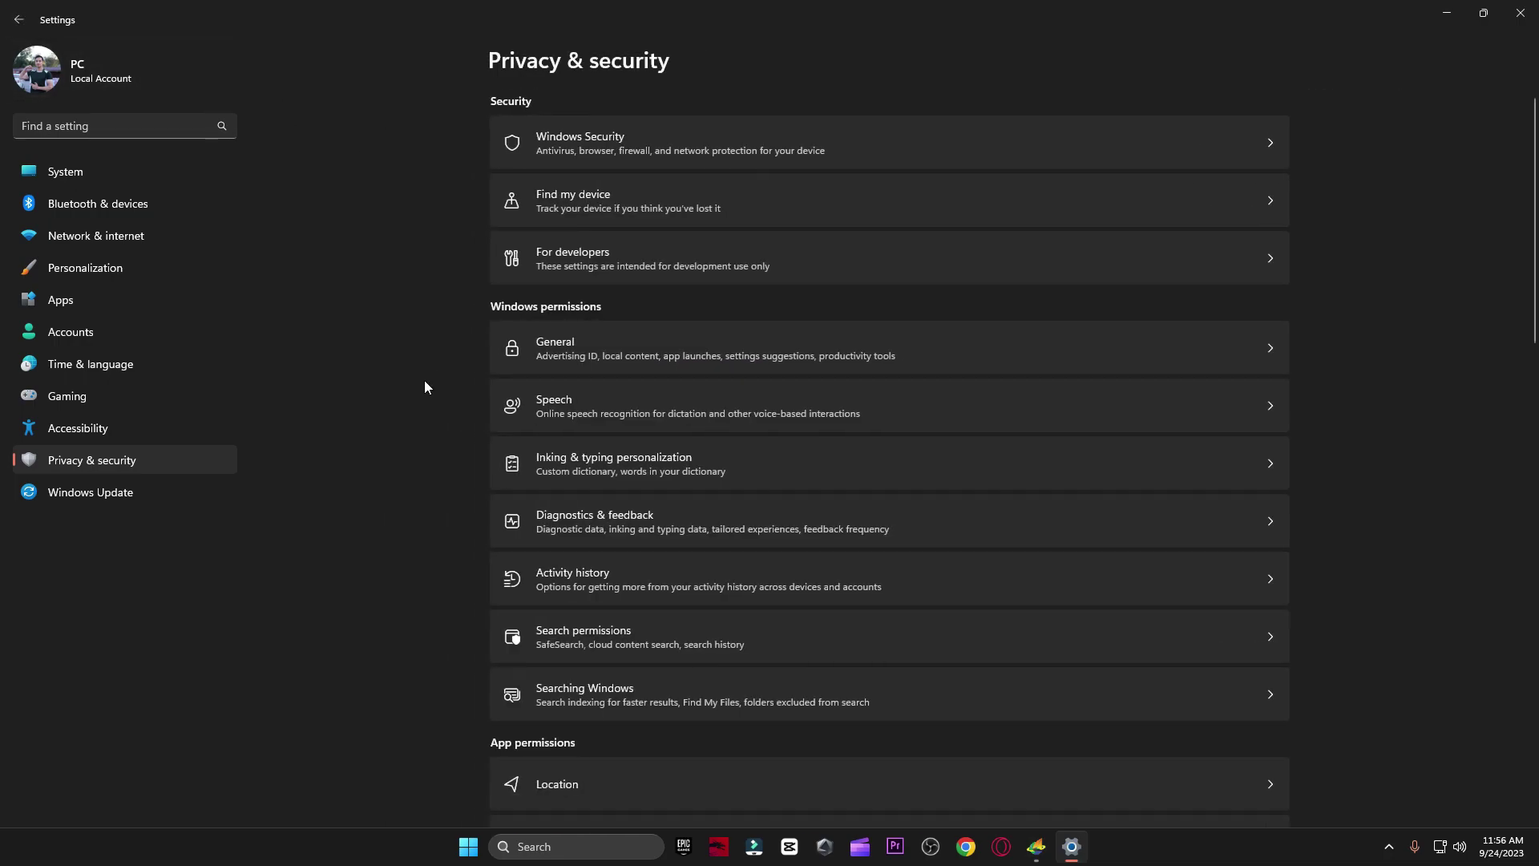
# - Check the Xbox Game Bar and Game Mode switches in the gaming settings
pyautogui.click(128, 401)
pyautogui.click(722, 122)
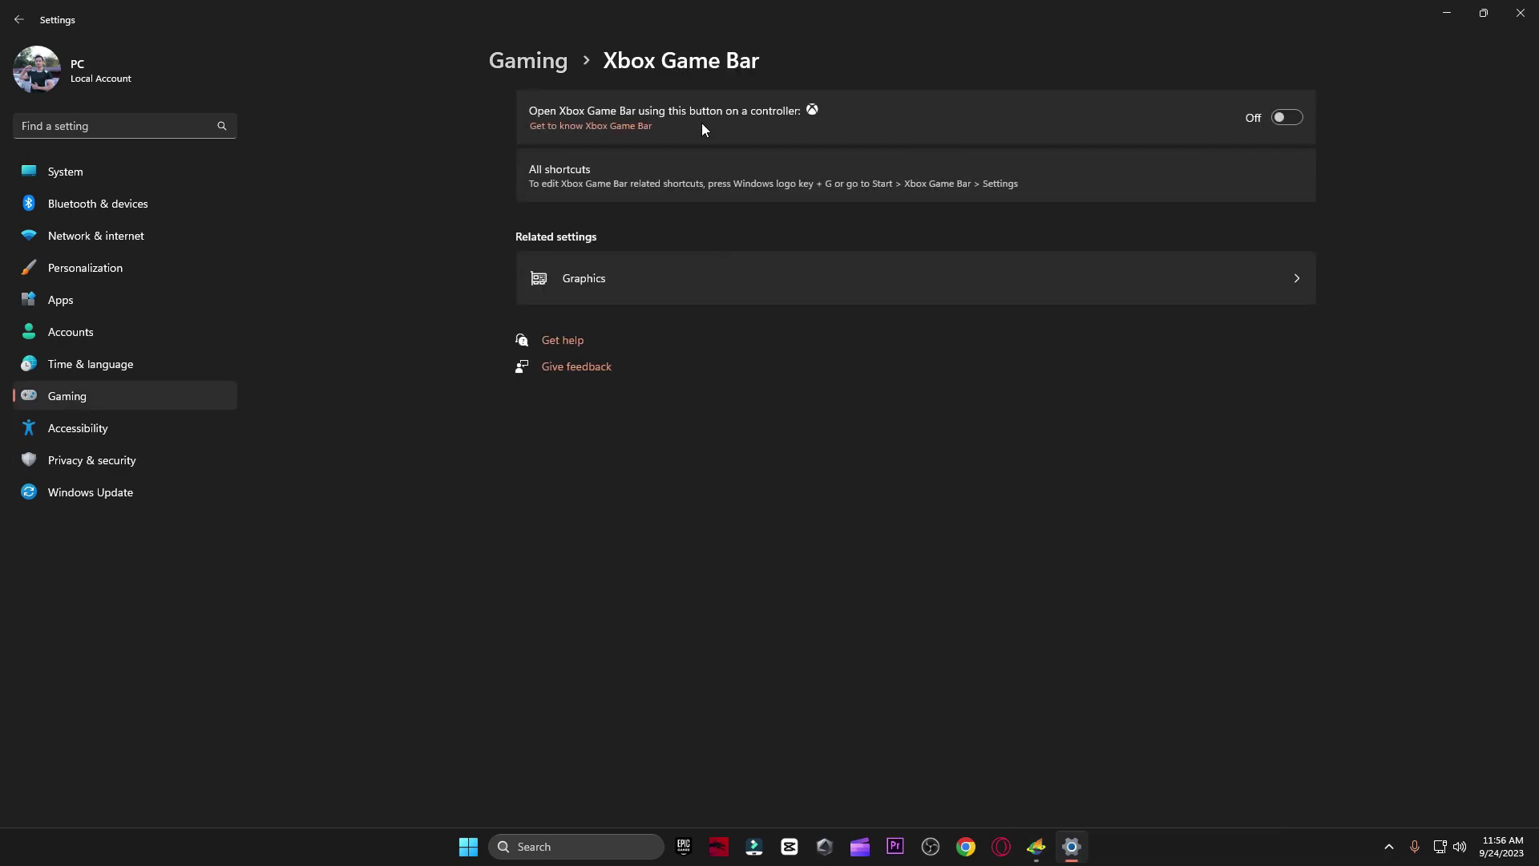
pyautogui.click(19, 19)
pyautogui.click(651, 238)
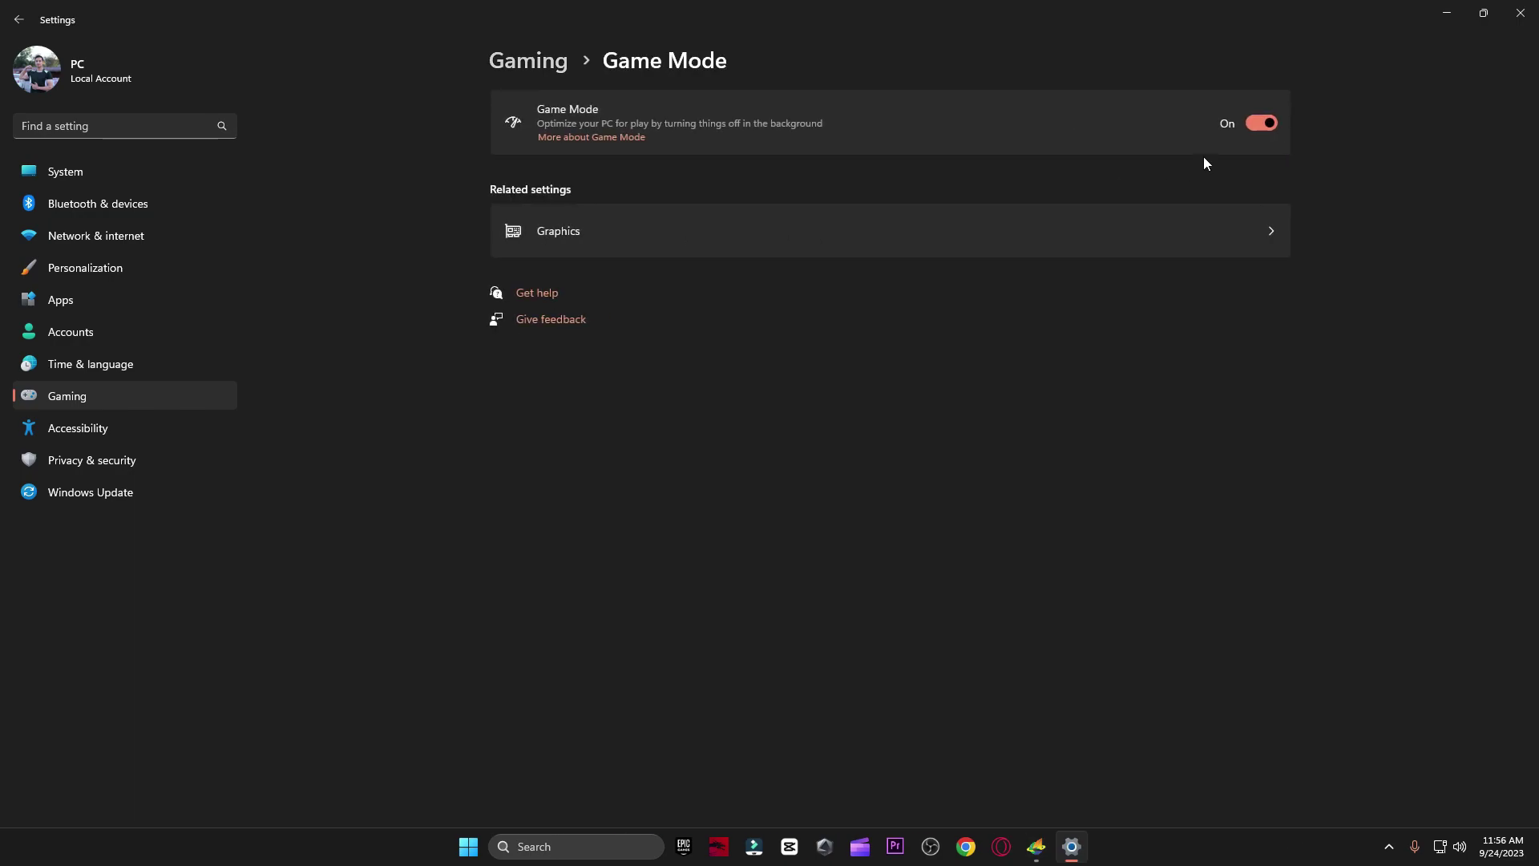
# - Remove the existing Grand Theft Auto V entry from the app list in the display graphics settings
pyautogui.click(575, 241)
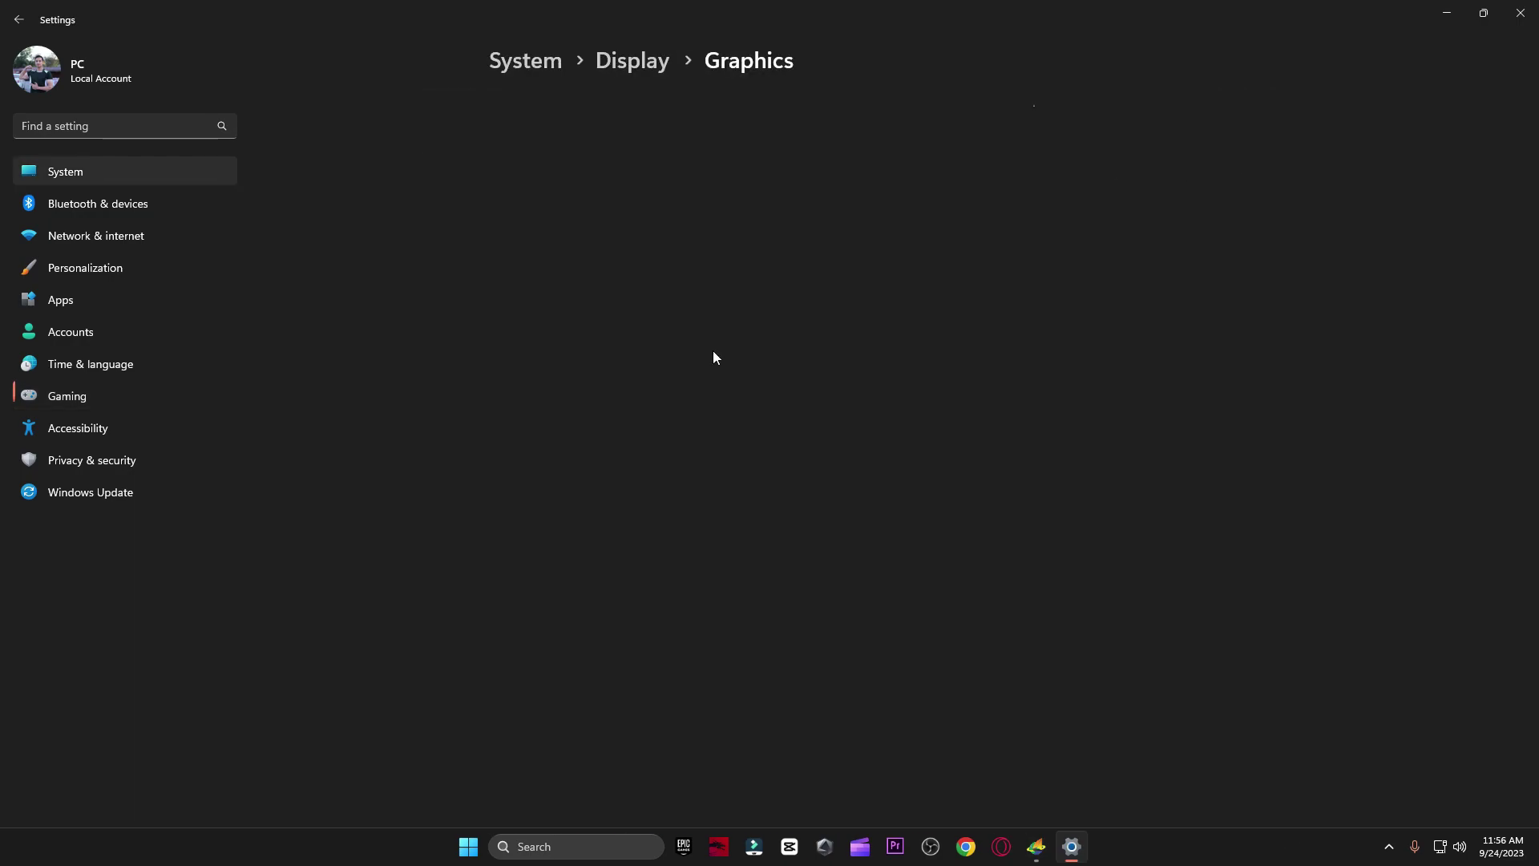
pyautogui.scroll(-5, 784, 356)
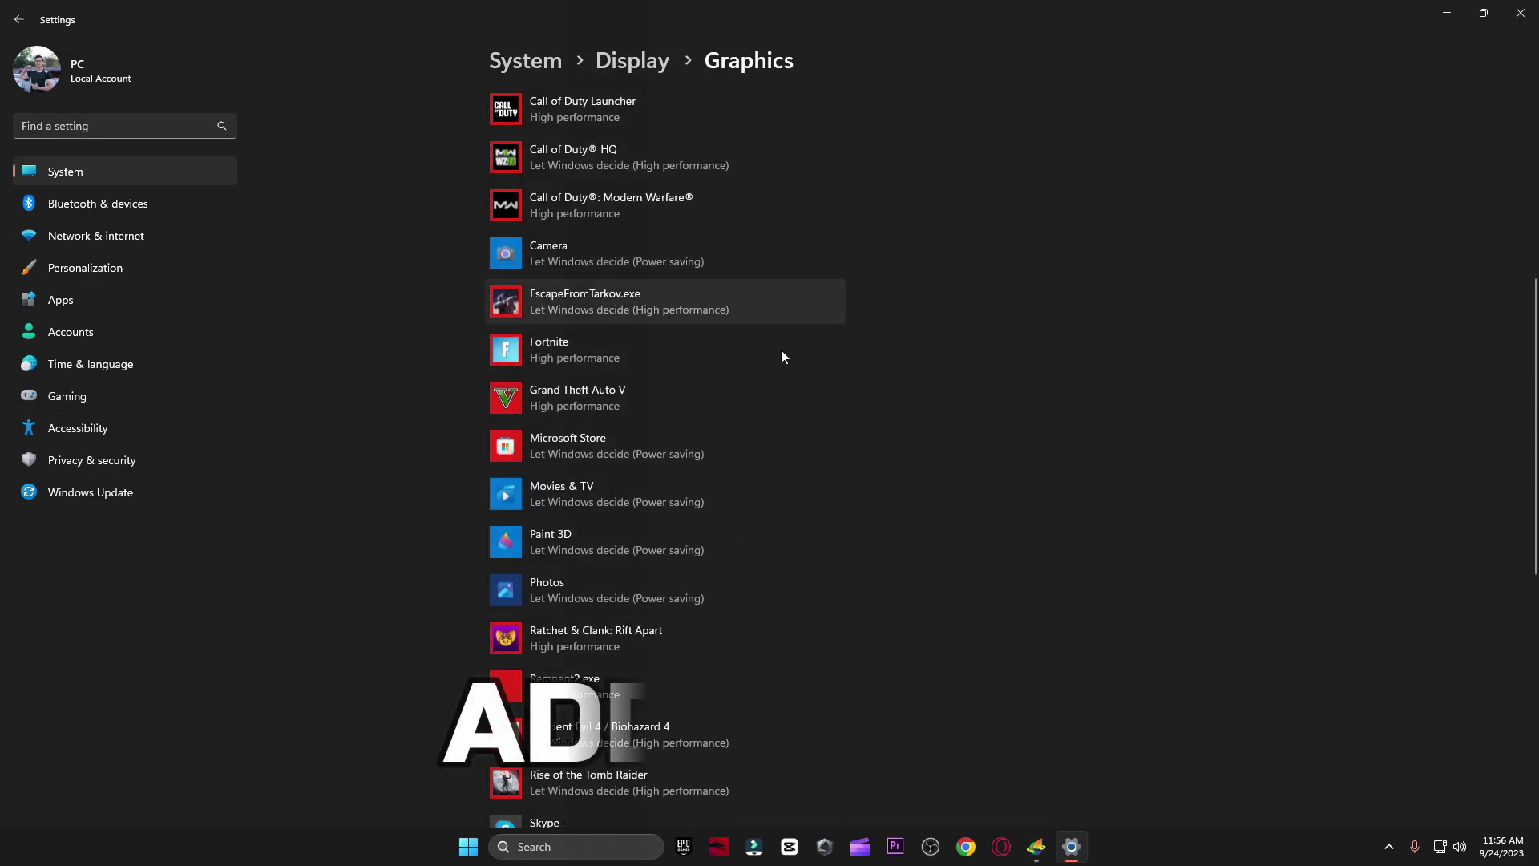
pyautogui.click(677, 400)
pyautogui.click(805, 464)
pyautogui.scroll(5, 850, 577)
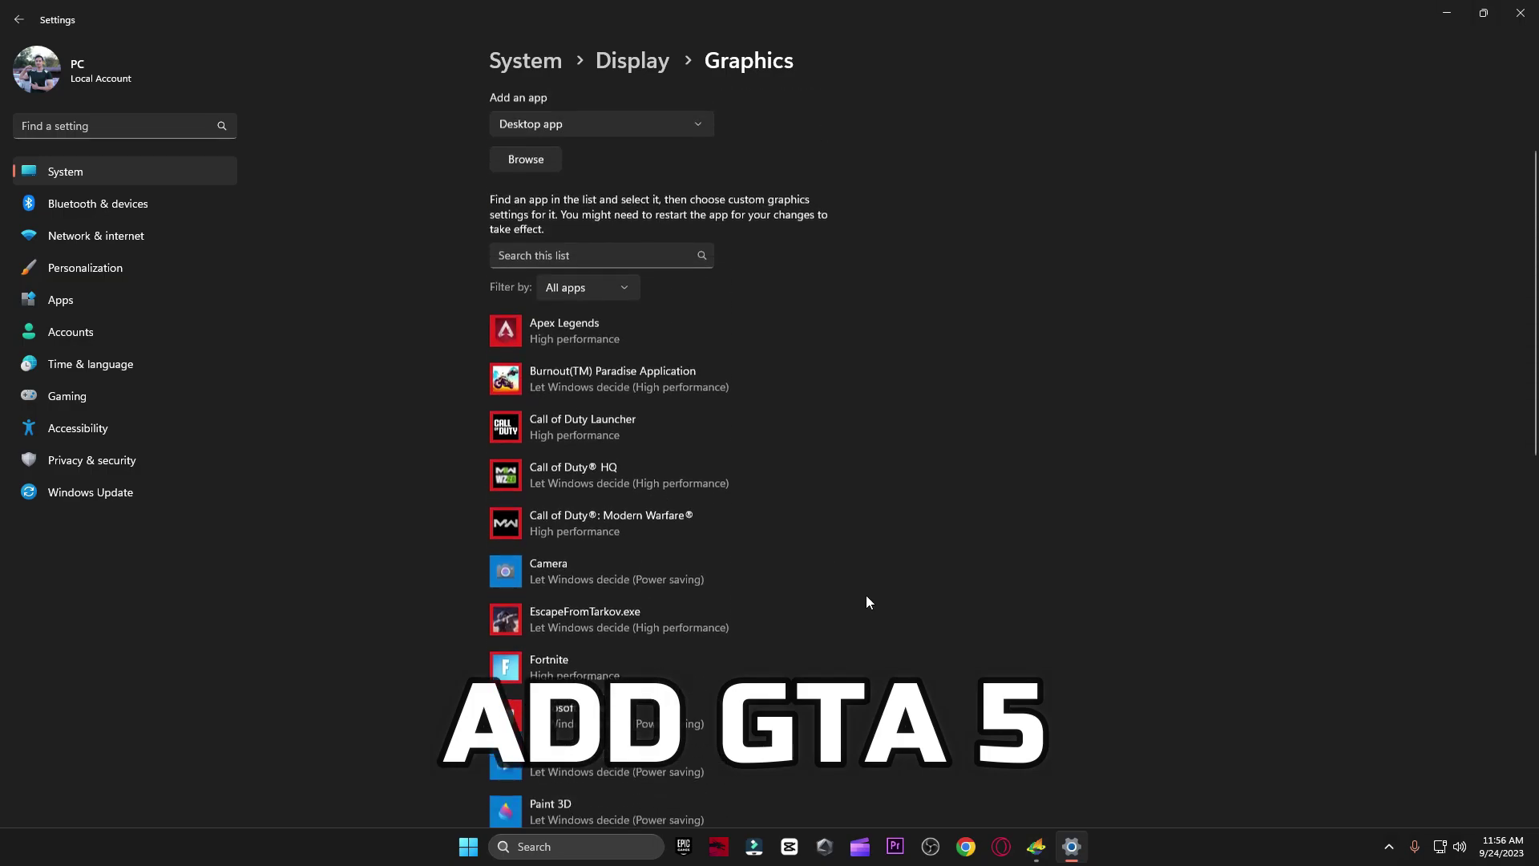
# - Add GTA5 from the GTAV folder to the graphics app list and save its preference as High performance
pyautogui.click(549, 183)
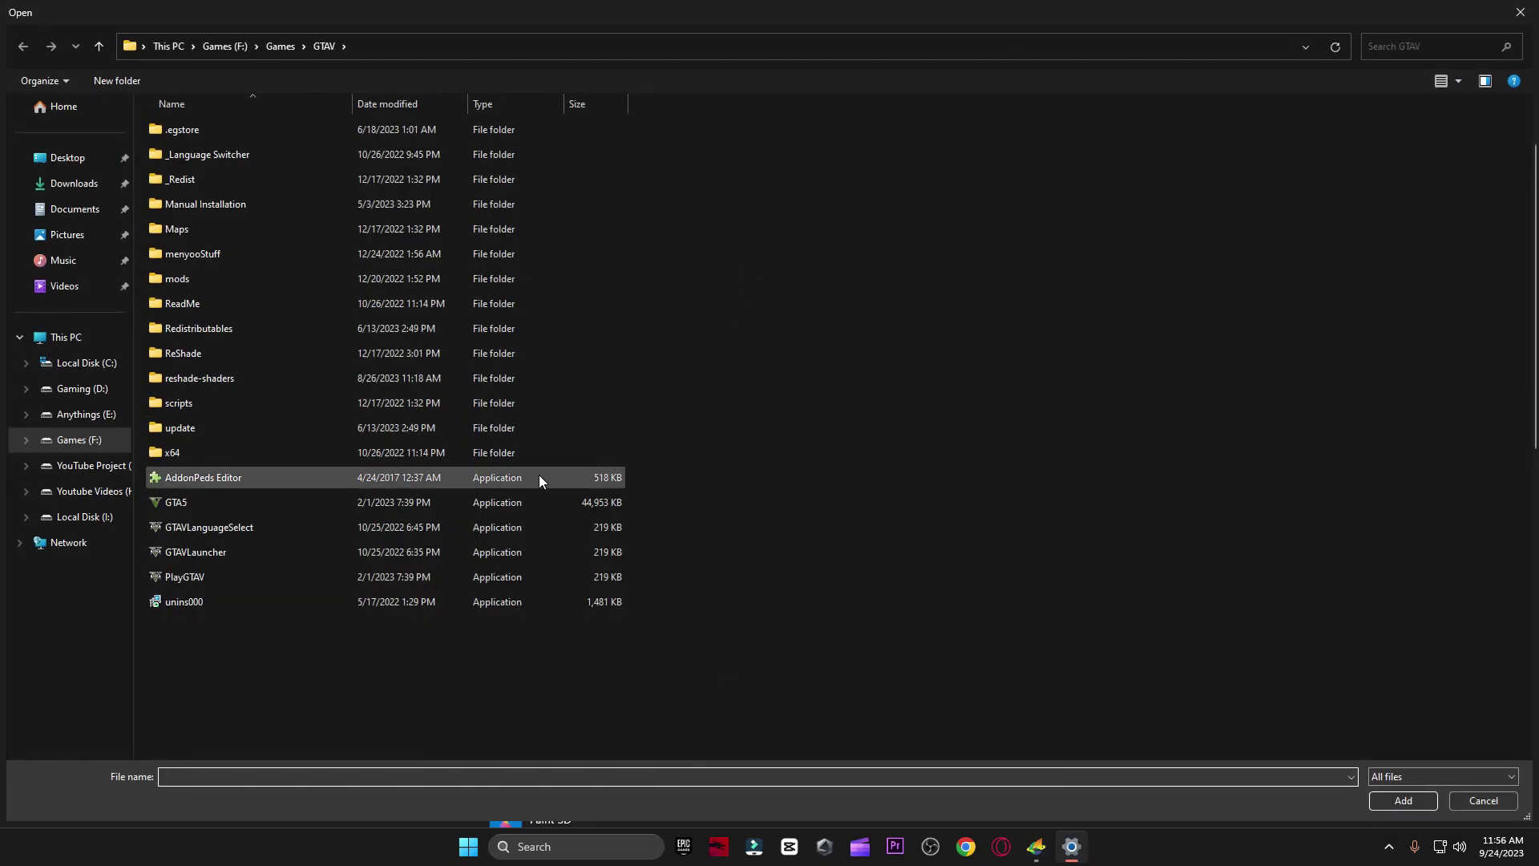
pyautogui.click(166, 504)
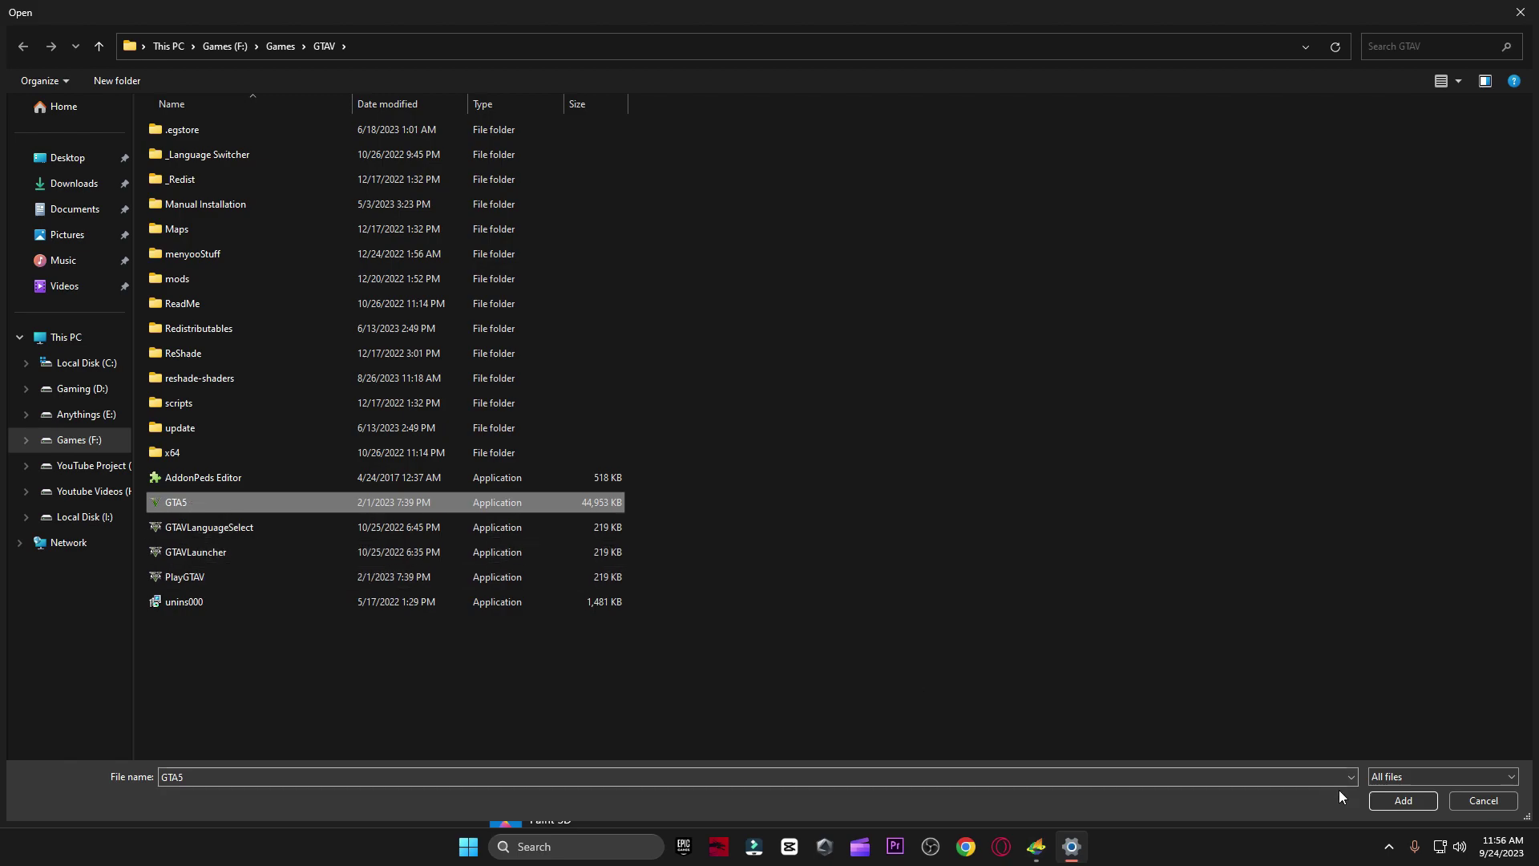
pyautogui.click(1403, 802)
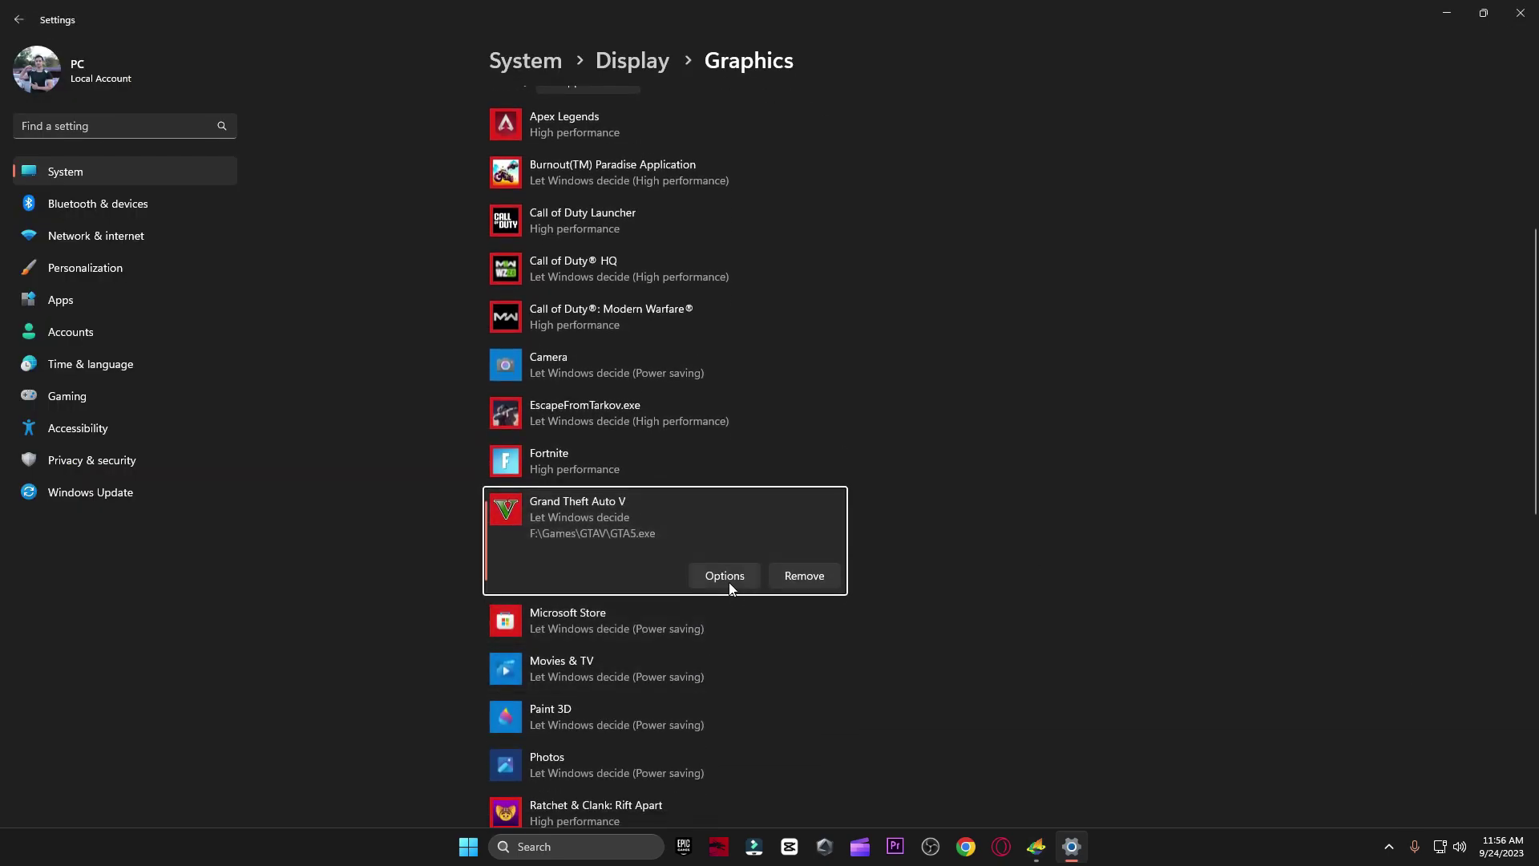
pyautogui.click(725, 579)
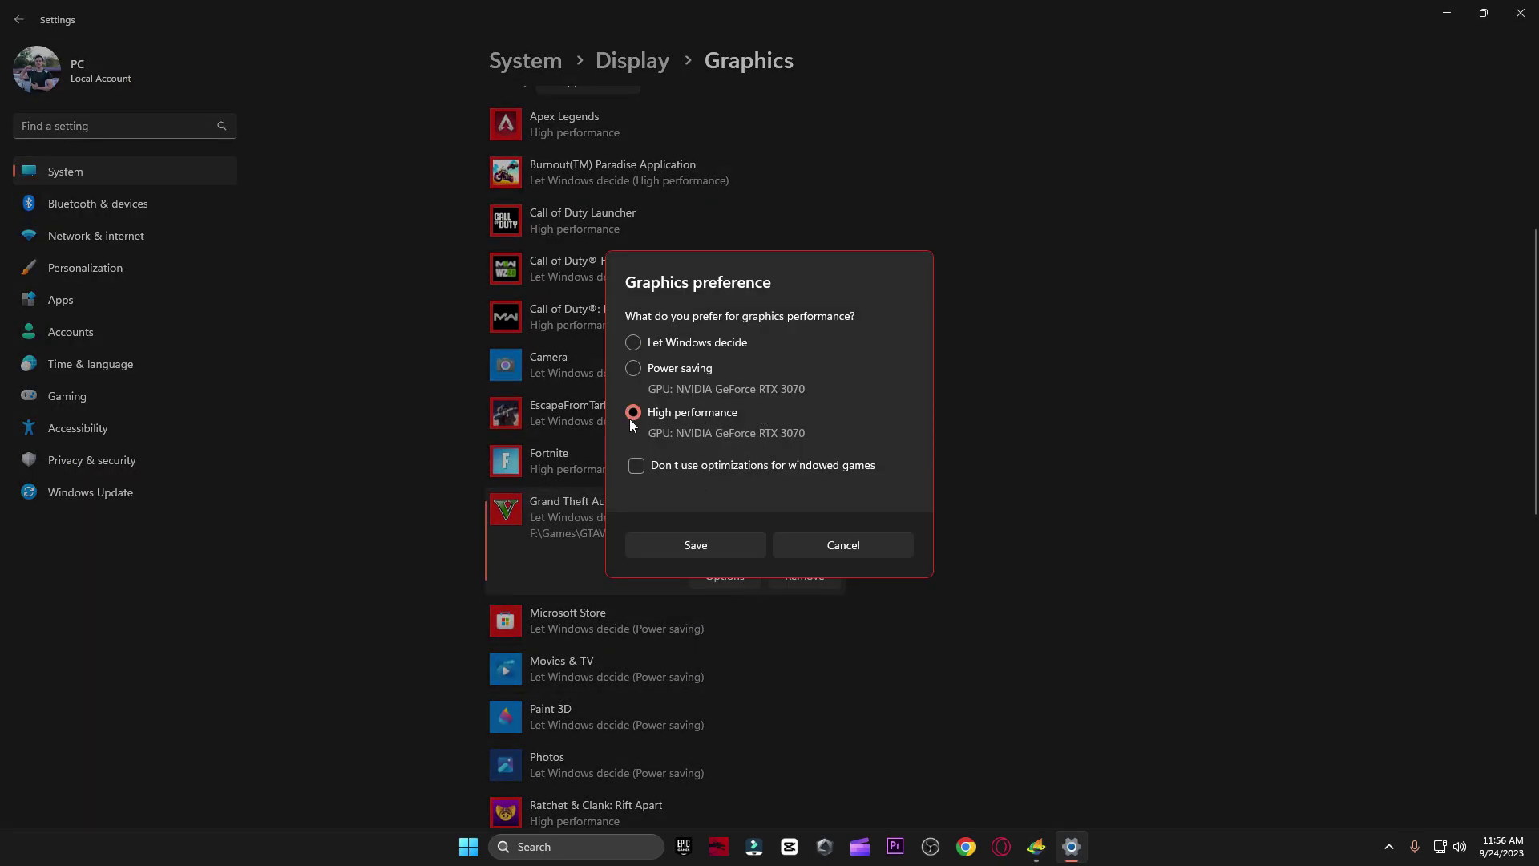
pyautogui.click(695, 544)
pyautogui.click(1521, 13)
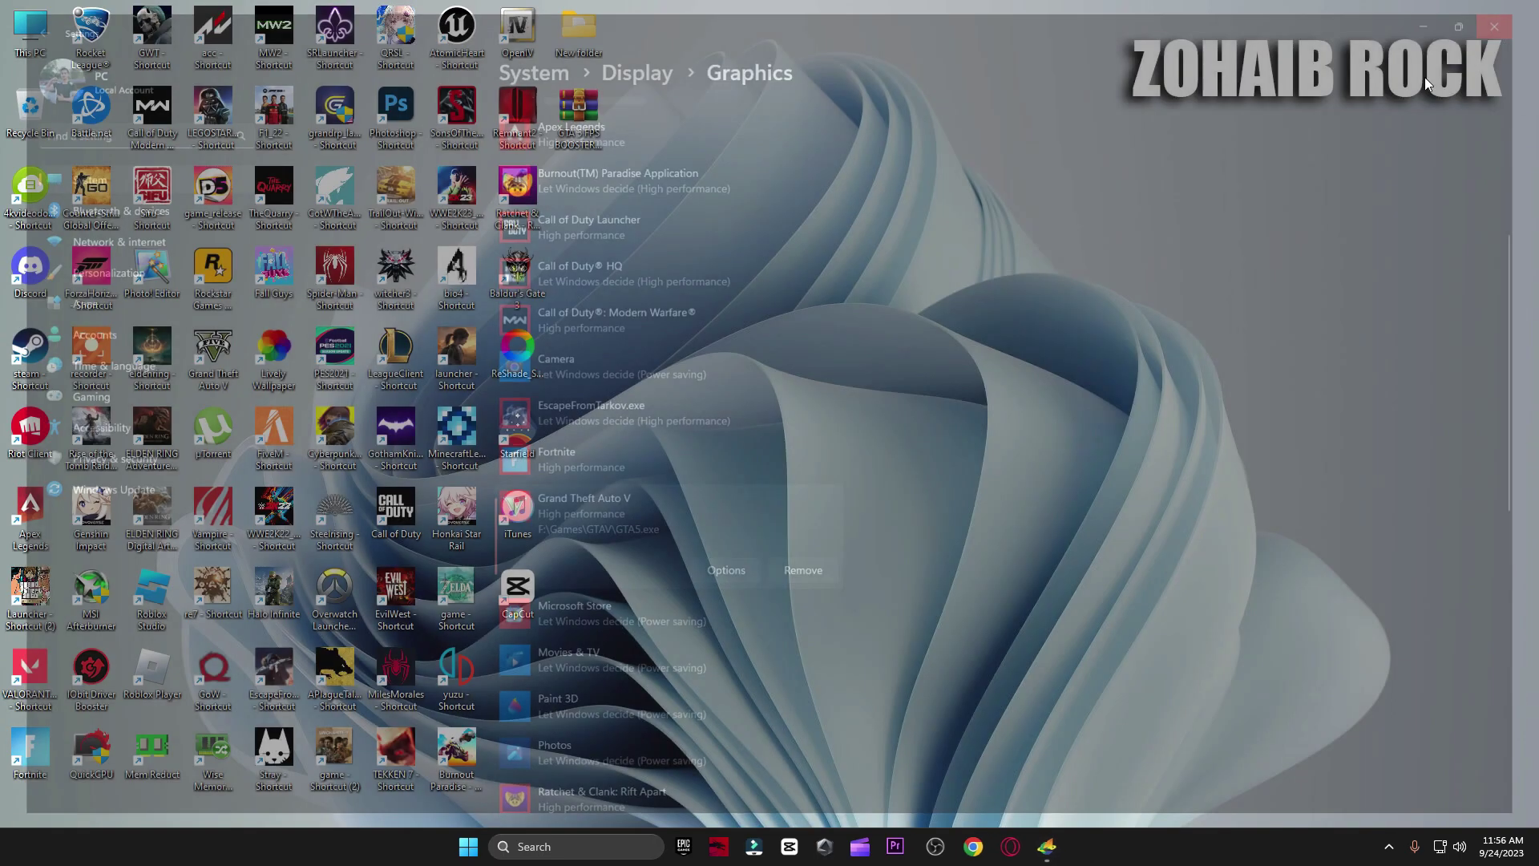
# - Move the GTA 5 FPS BOOSTER MOD PACK archive to an empty desktop area and extract it there
pyautogui.moveTo(579, 136); pyautogui.dragTo(901, 227)
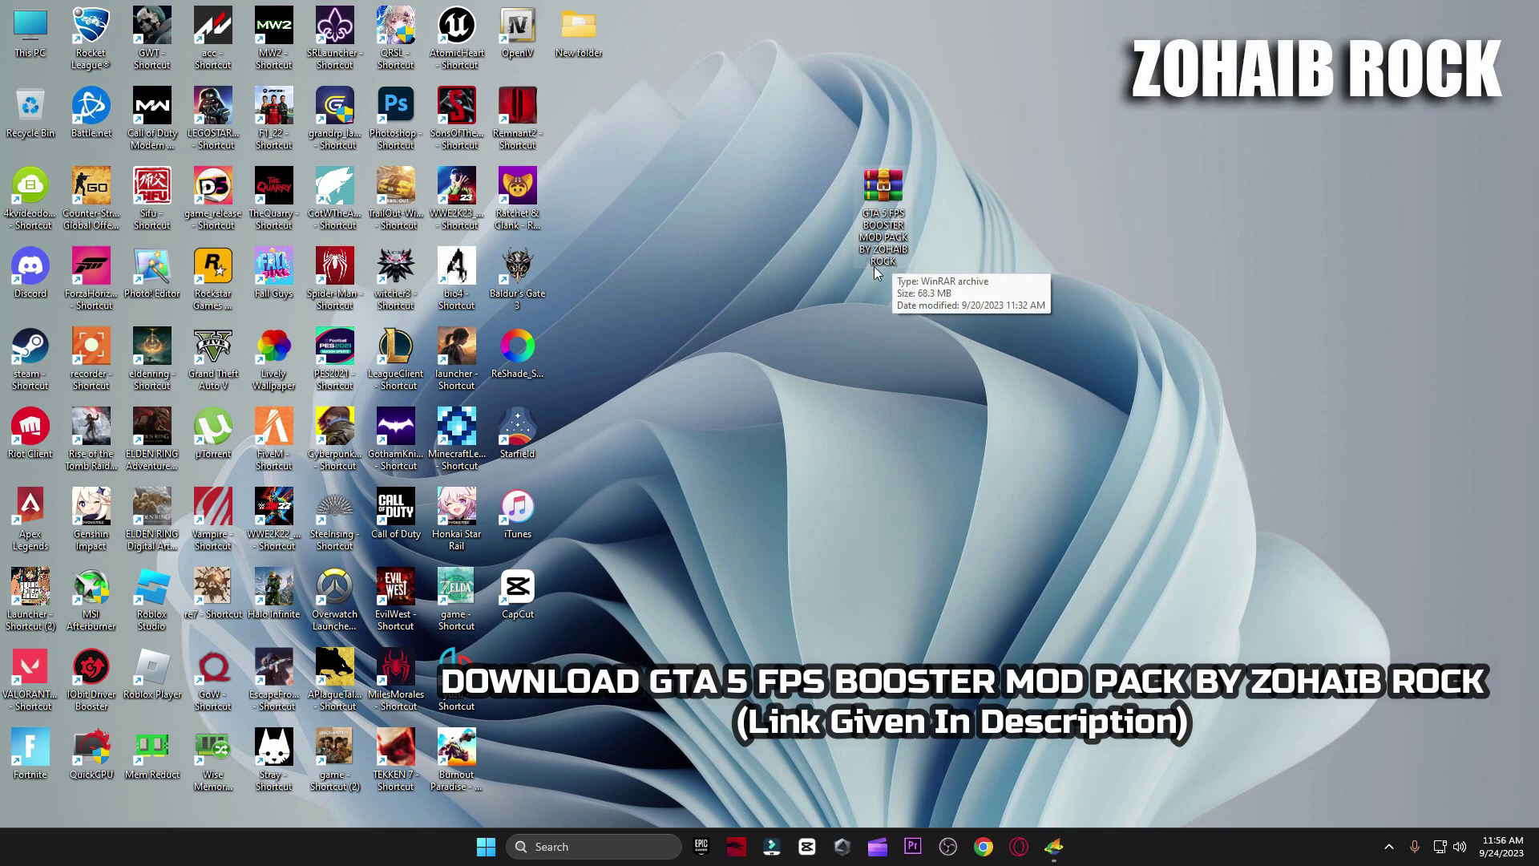
pyautogui.rightClick(867, 230)
pyautogui.moveTo(927, 467)
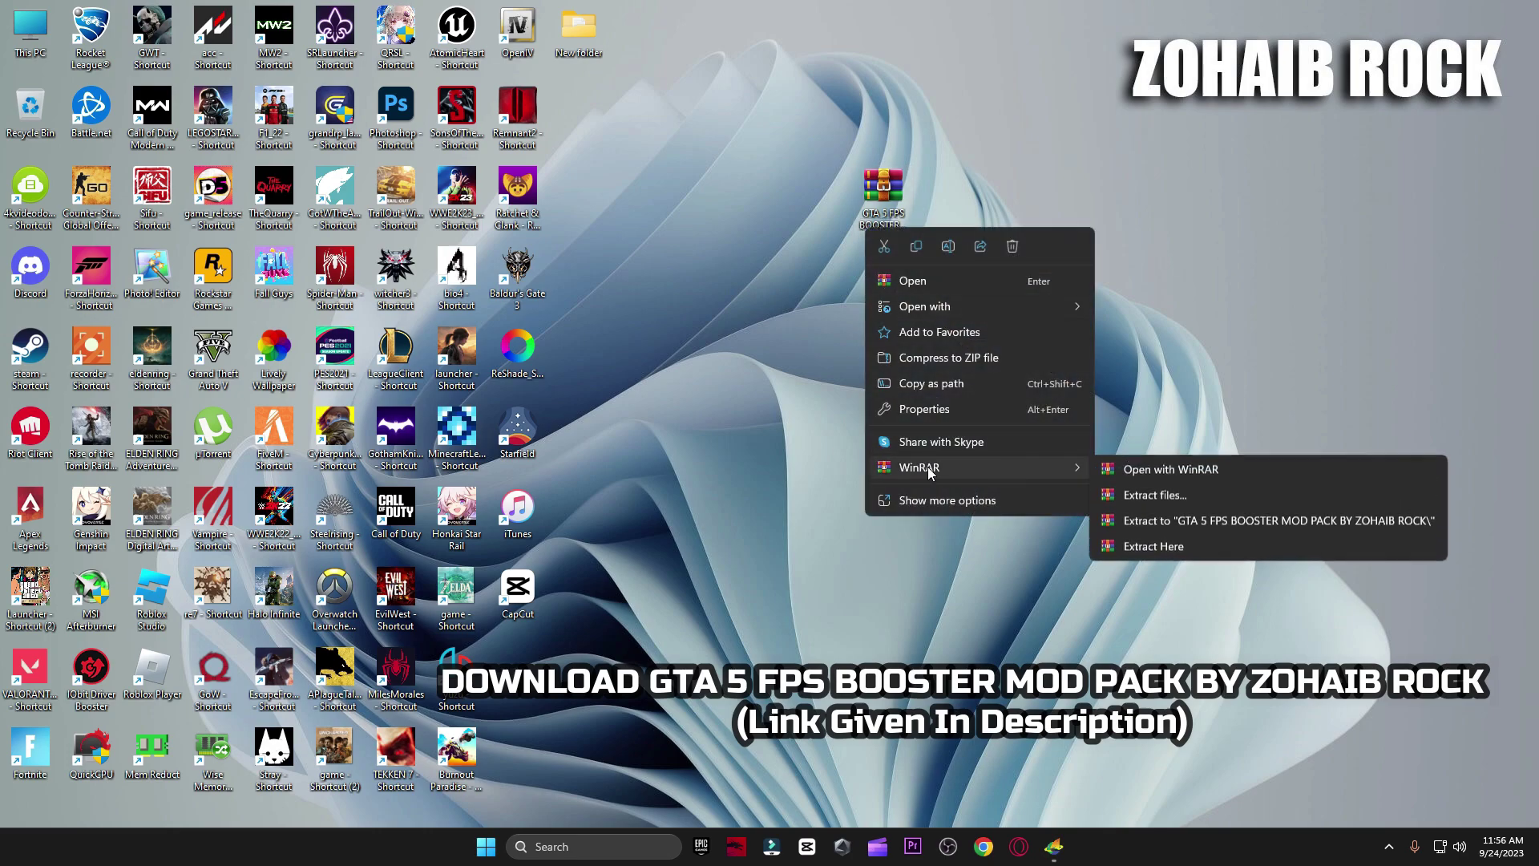
pyautogui.click(1205, 546)
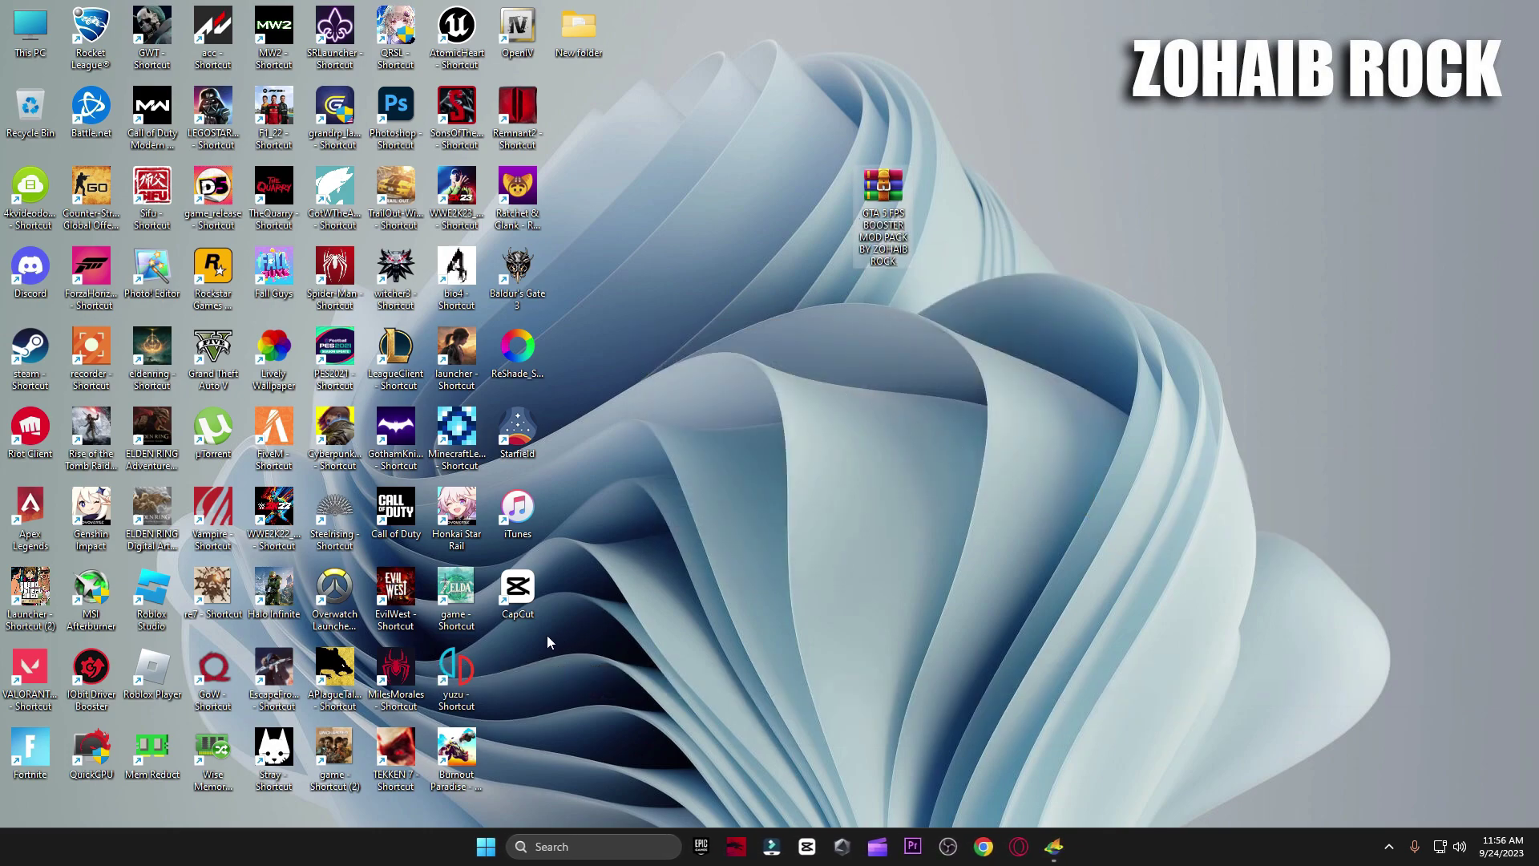
pyautogui.click(934, 227)
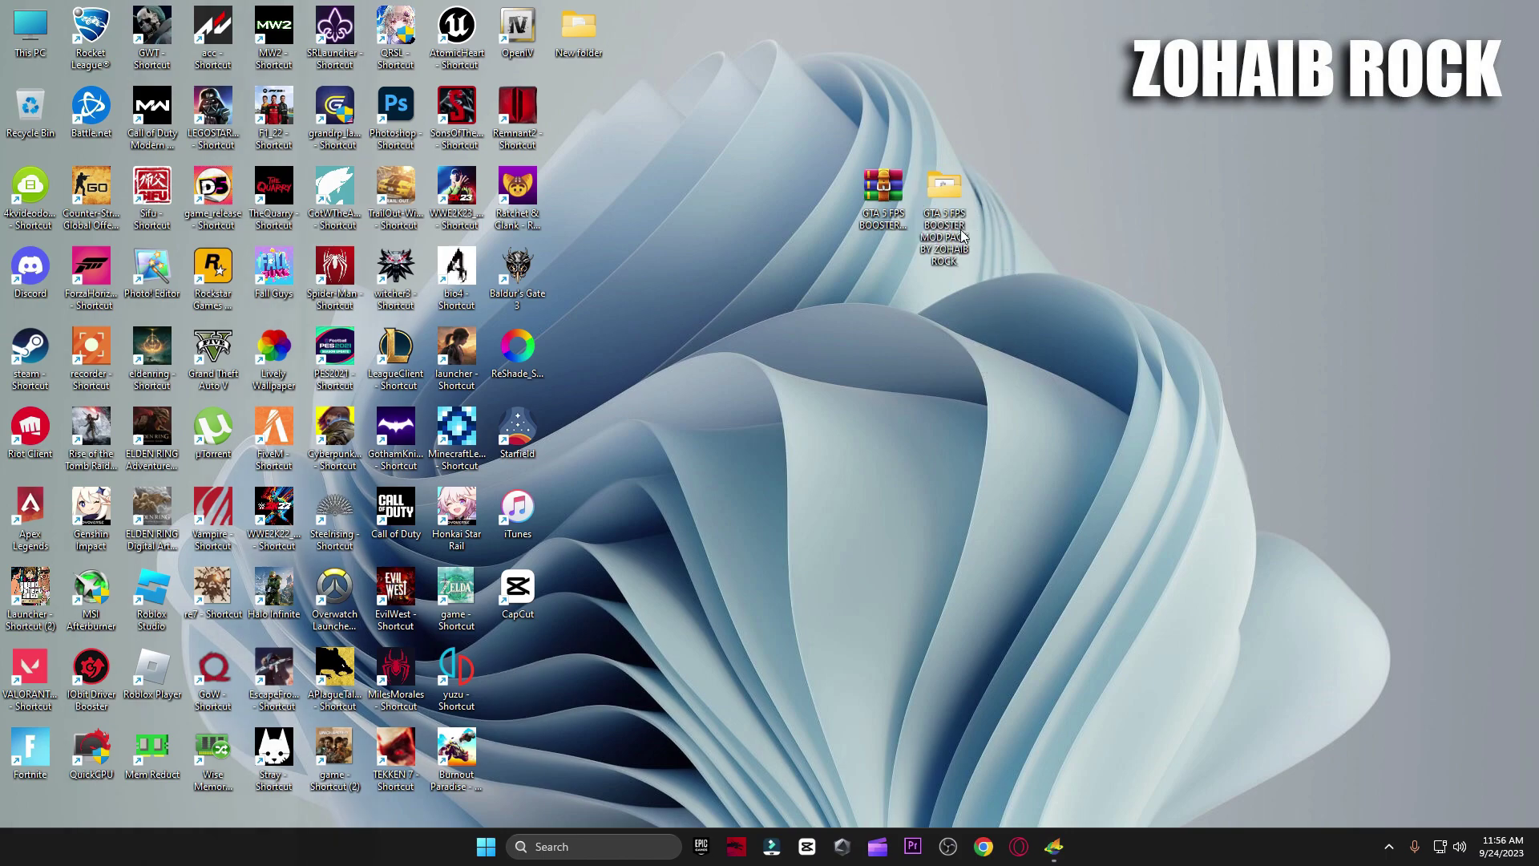
pyautogui.click(898, 255)
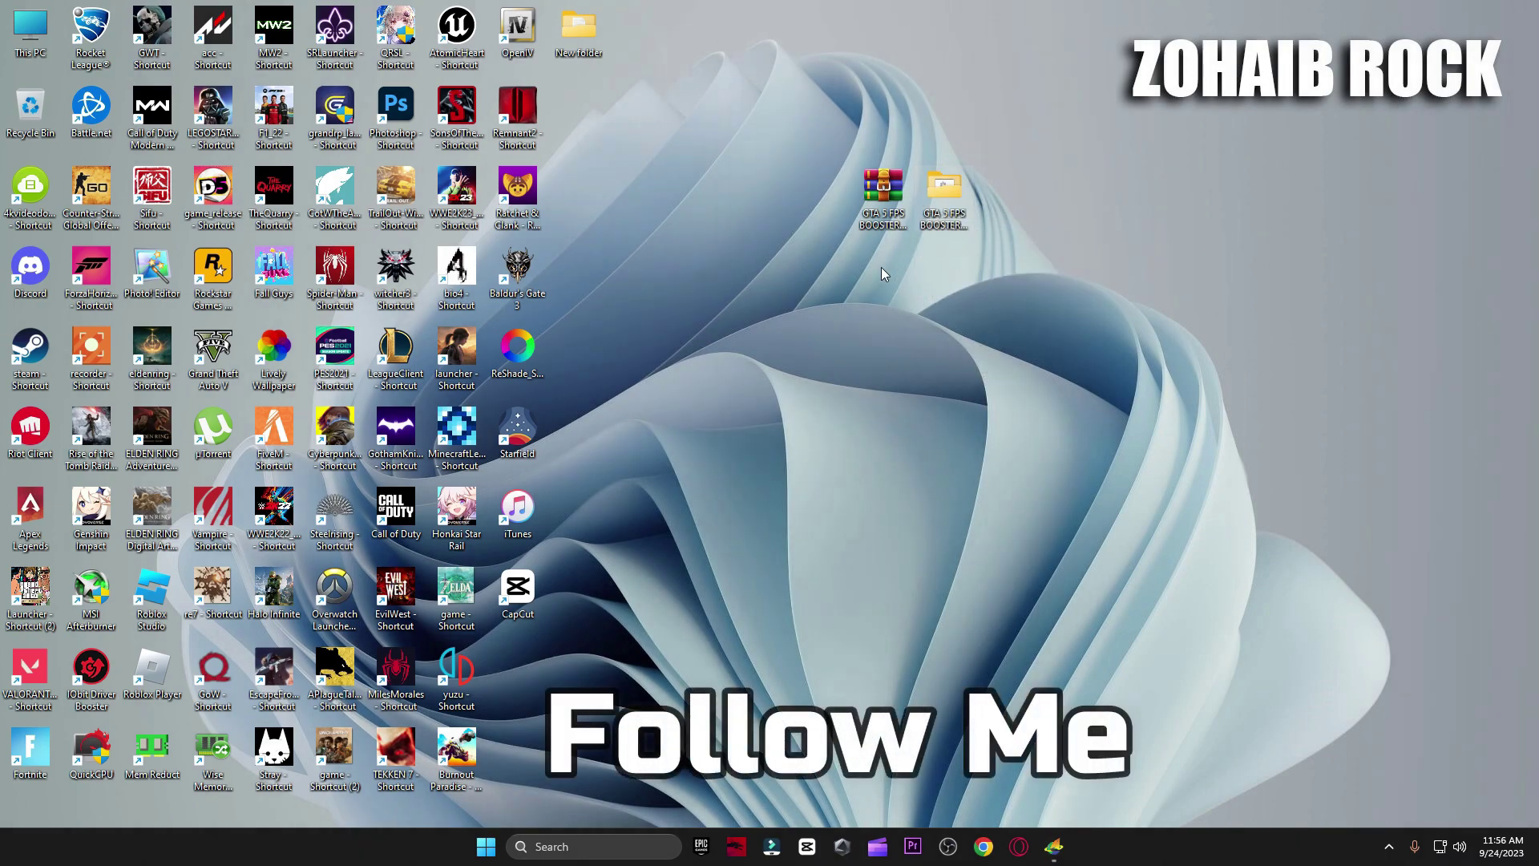
# - Open the 0 Start folder of the extracted mod pack and launch the Create A Restore Point shortcut
pyautogui.doubleClick(944, 193)
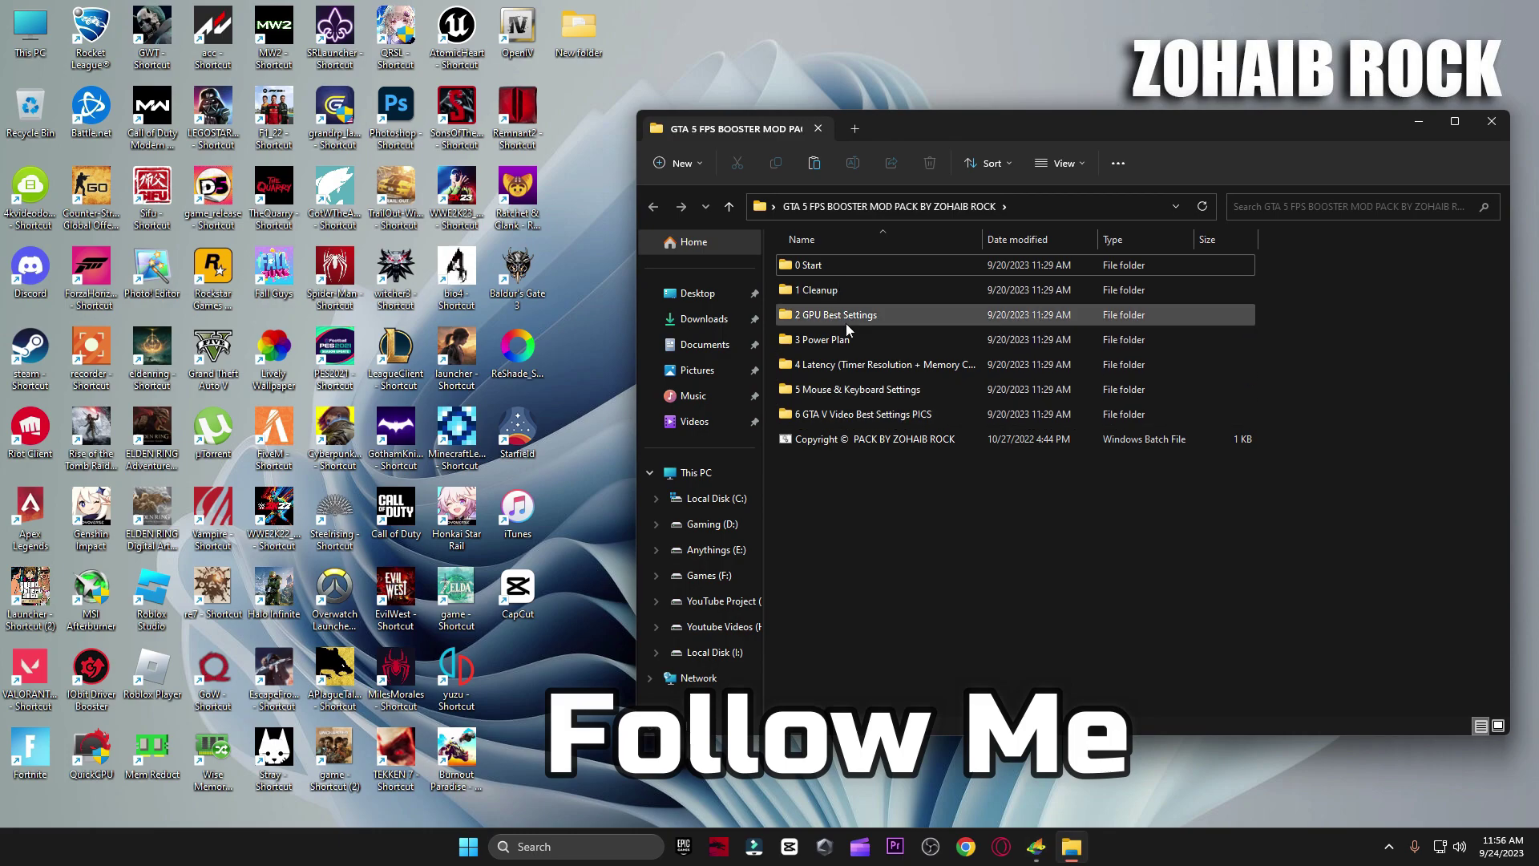
pyautogui.doubleClick(789, 268)
pyautogui.doubleClick(849, 264)
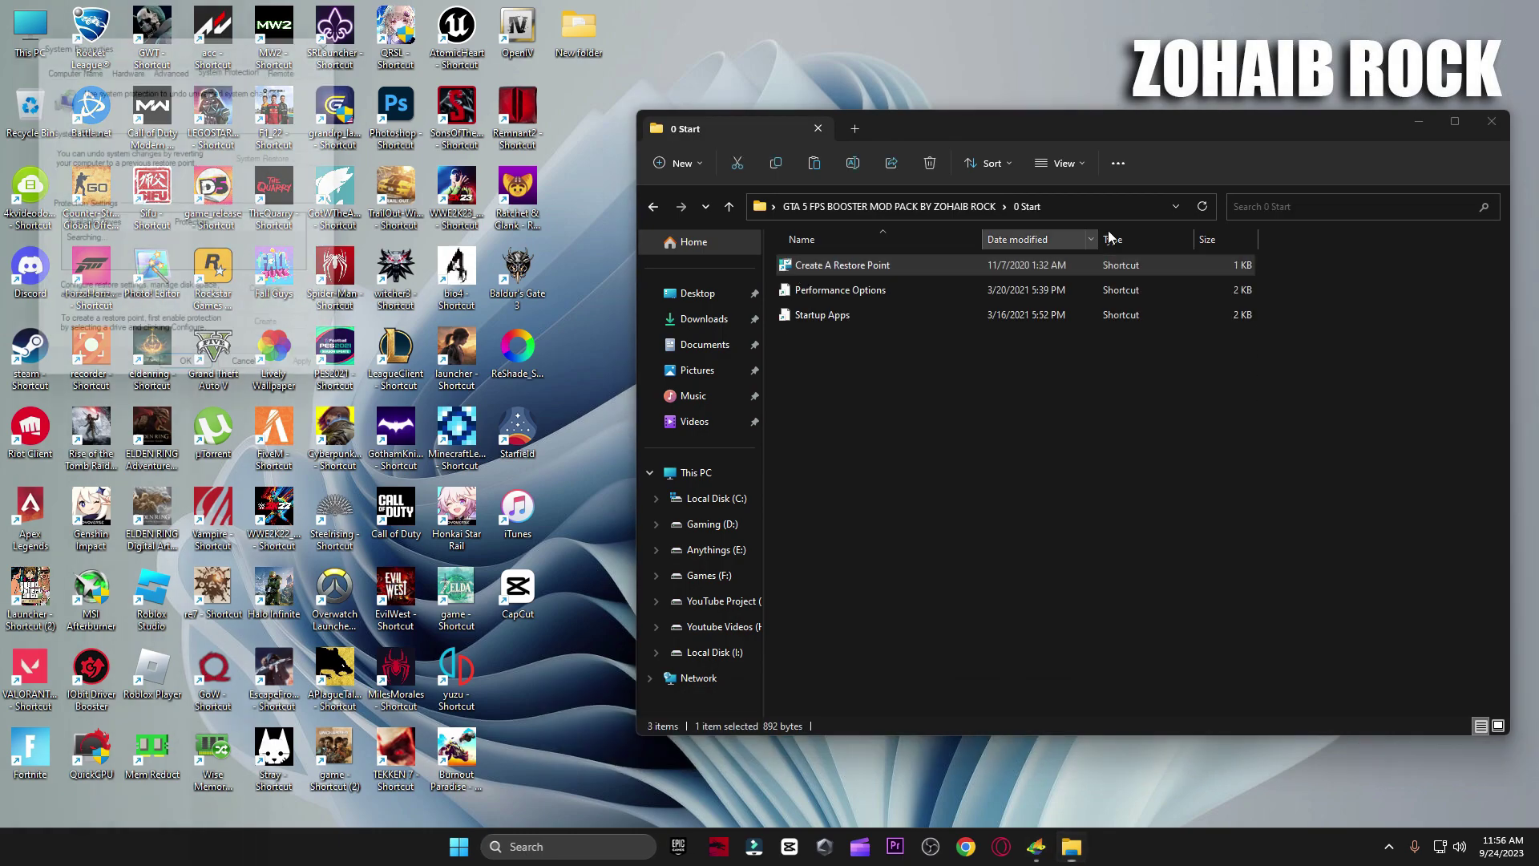
# - Review the system protection settings of Local Disk (C:) in System Properties without changing them
pyautogui.click(1492, 121)
pyautogui.moveTo(216, 53); pyautogui.dragTo(888, 131)
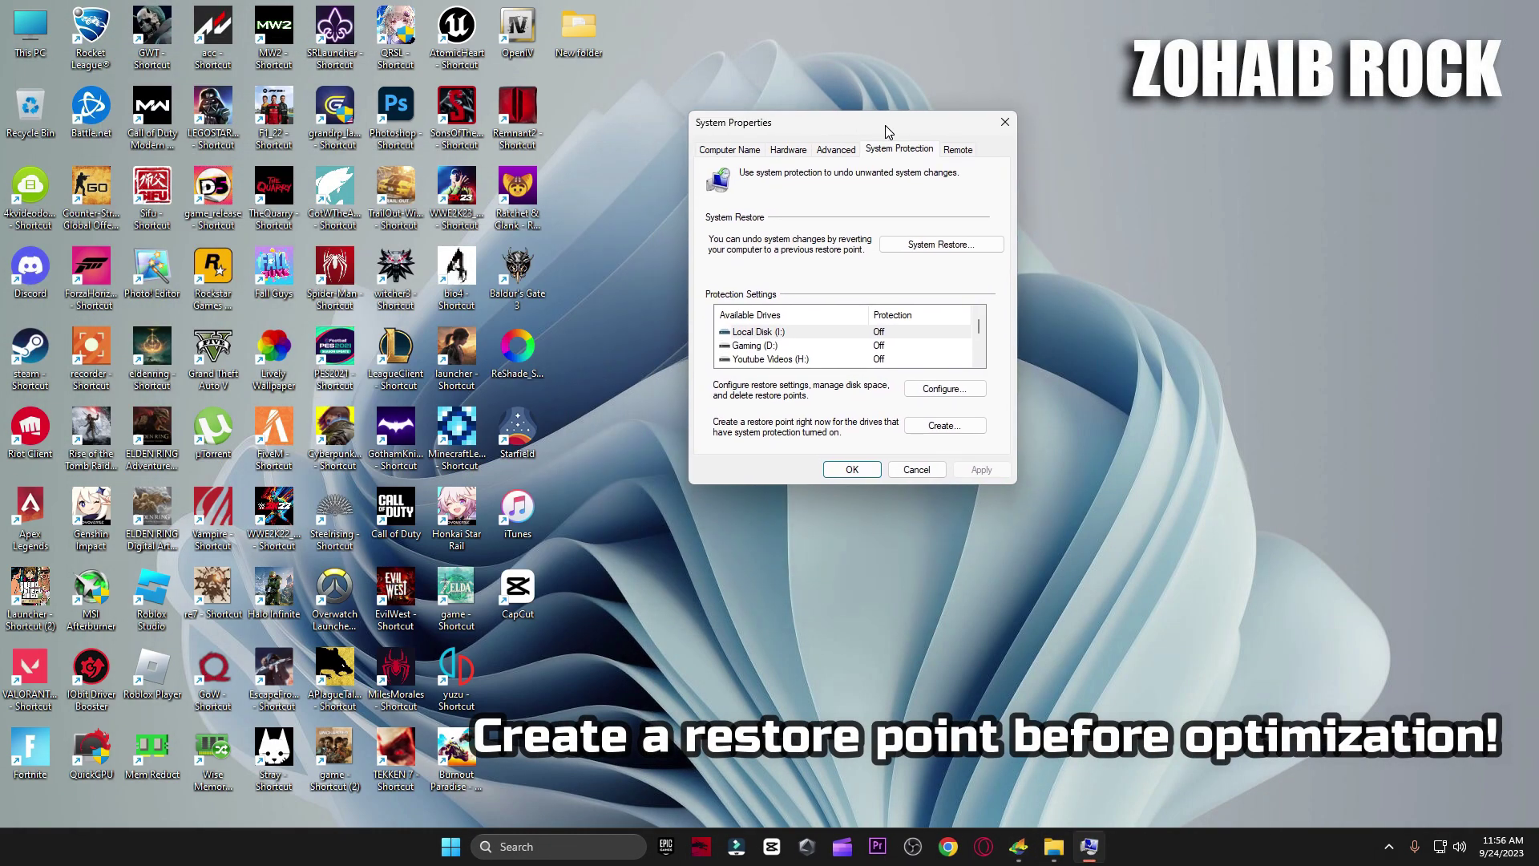
pyautogui.scroll(-1, 780, 340)
pyautogui.scroll(1, 782, 341)
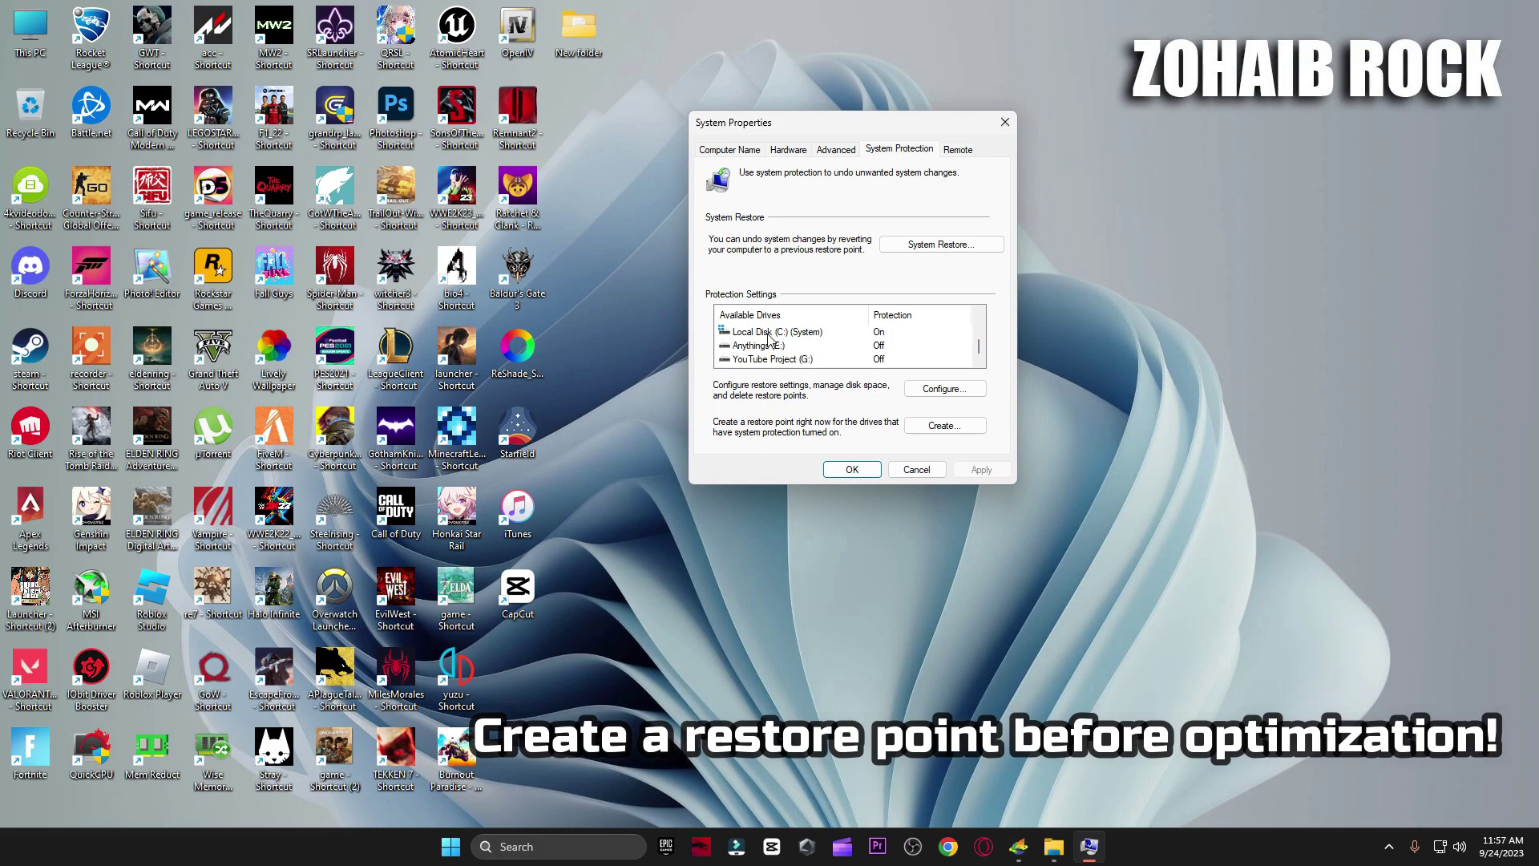
pyautogui.click(776, 331)
pyautogui.click(957, 393)
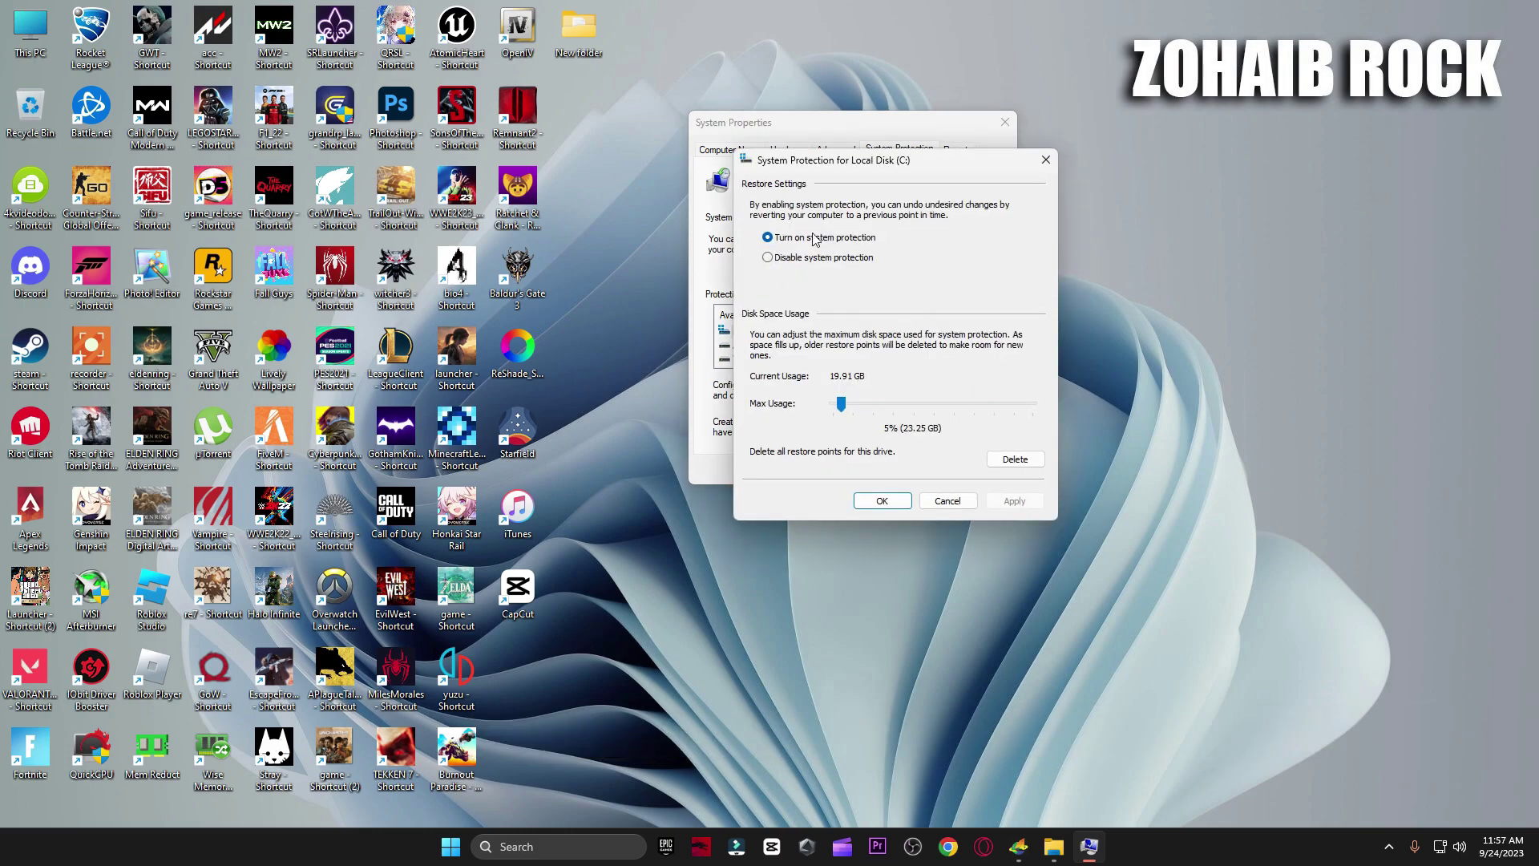
pyautogui.click(937, 501)
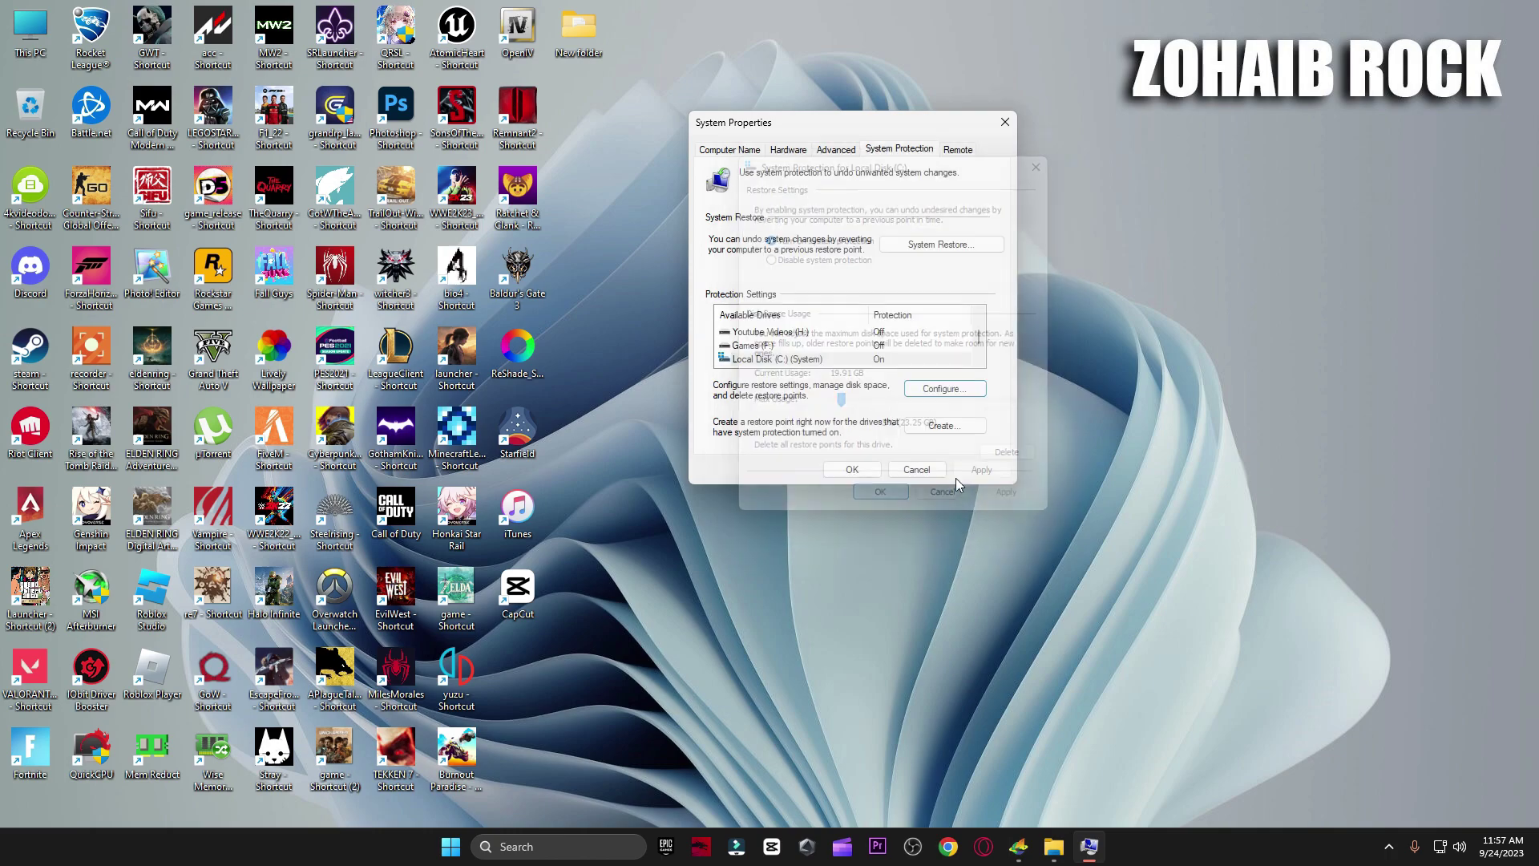
# - Create a restore point with the description backup and close System Properties
pyautogui.click(945, 425)
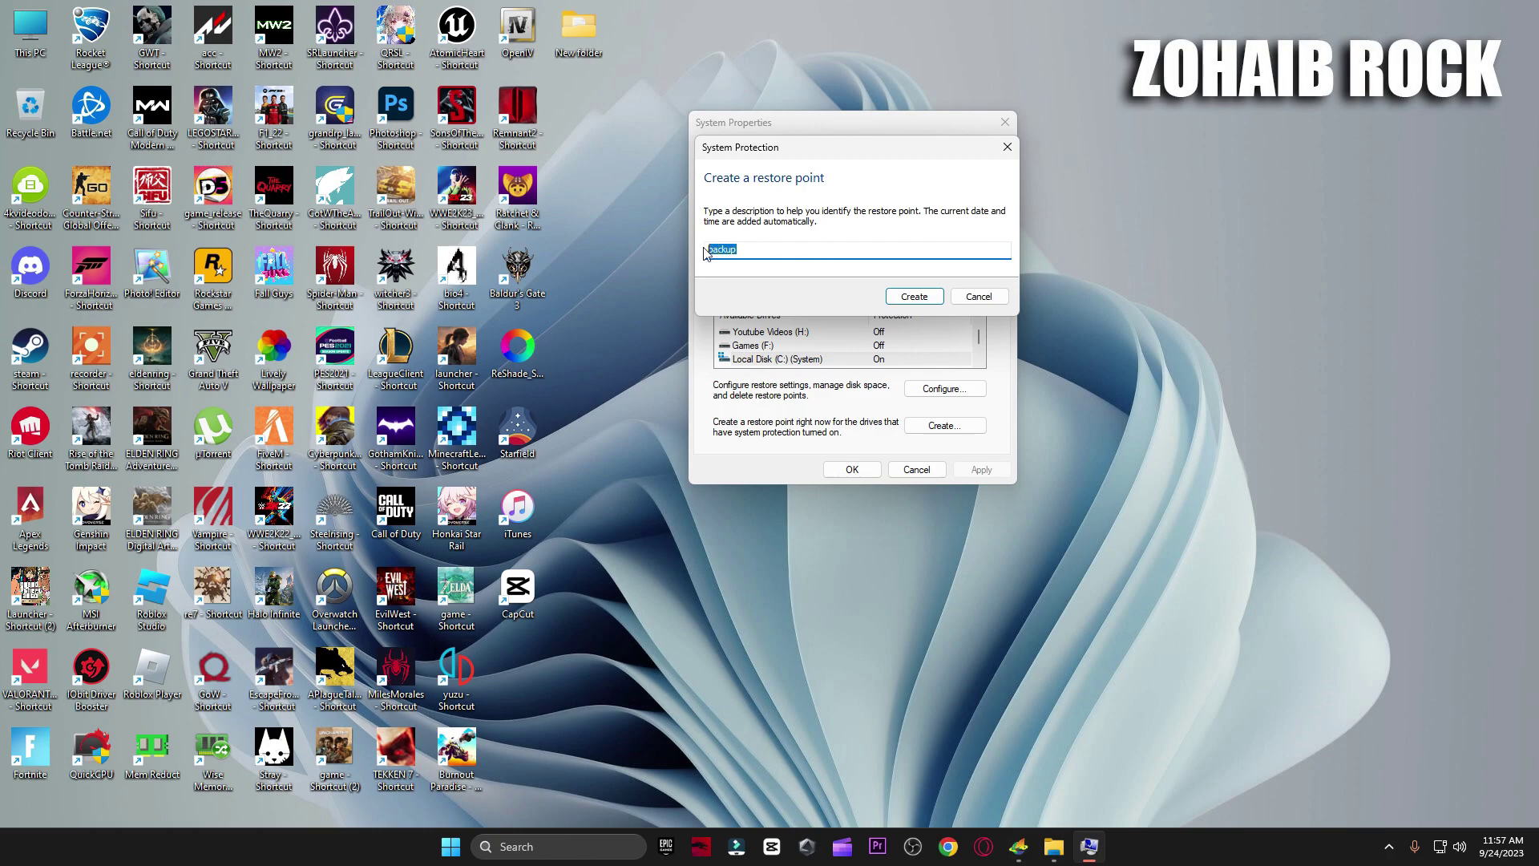
pyautogui.click(913, 296)
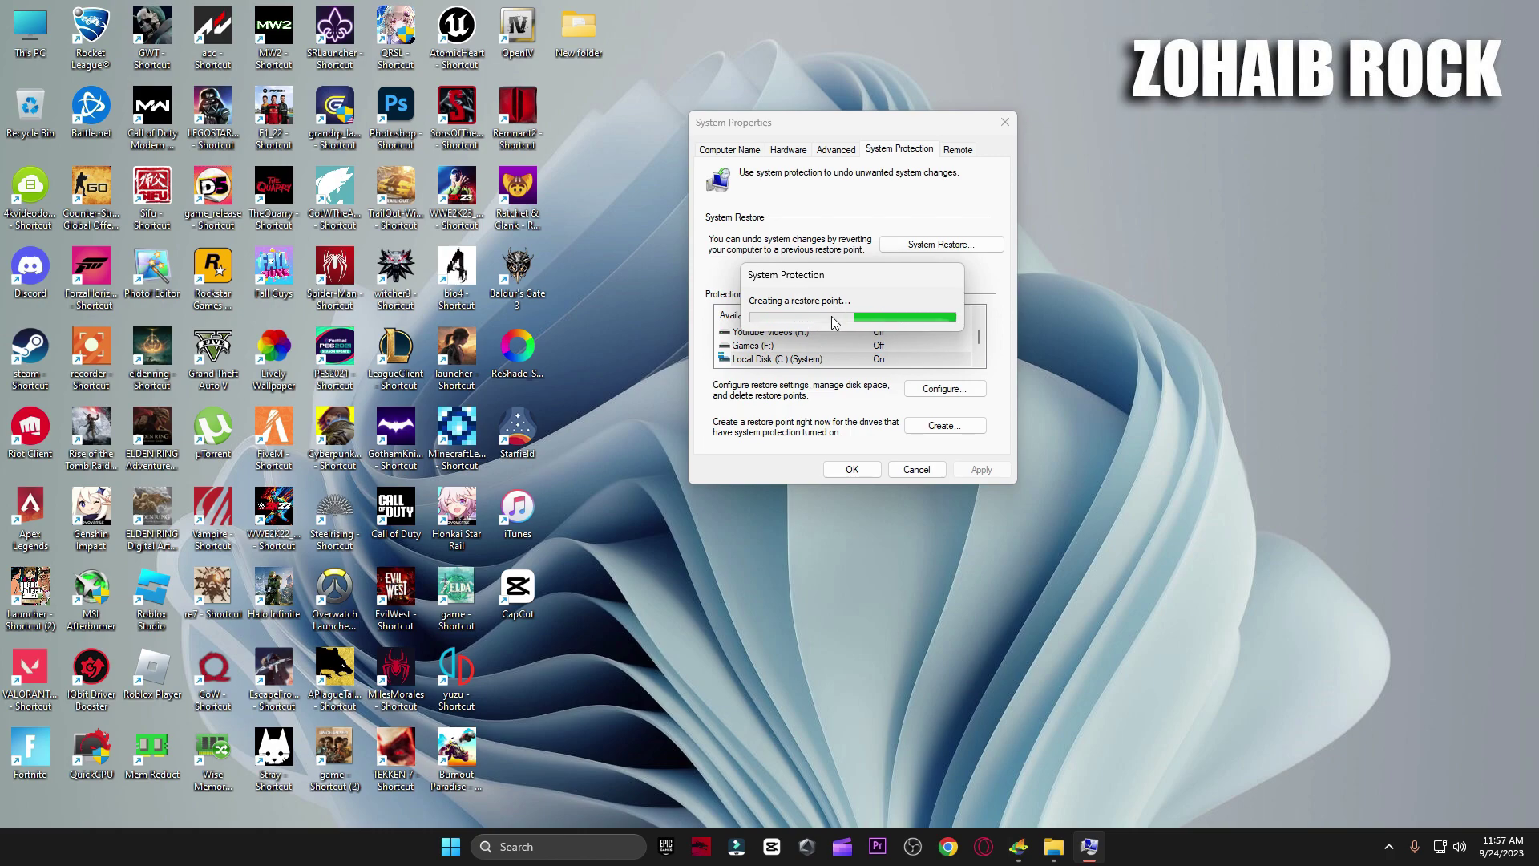
pyautogui.click(951, 310)
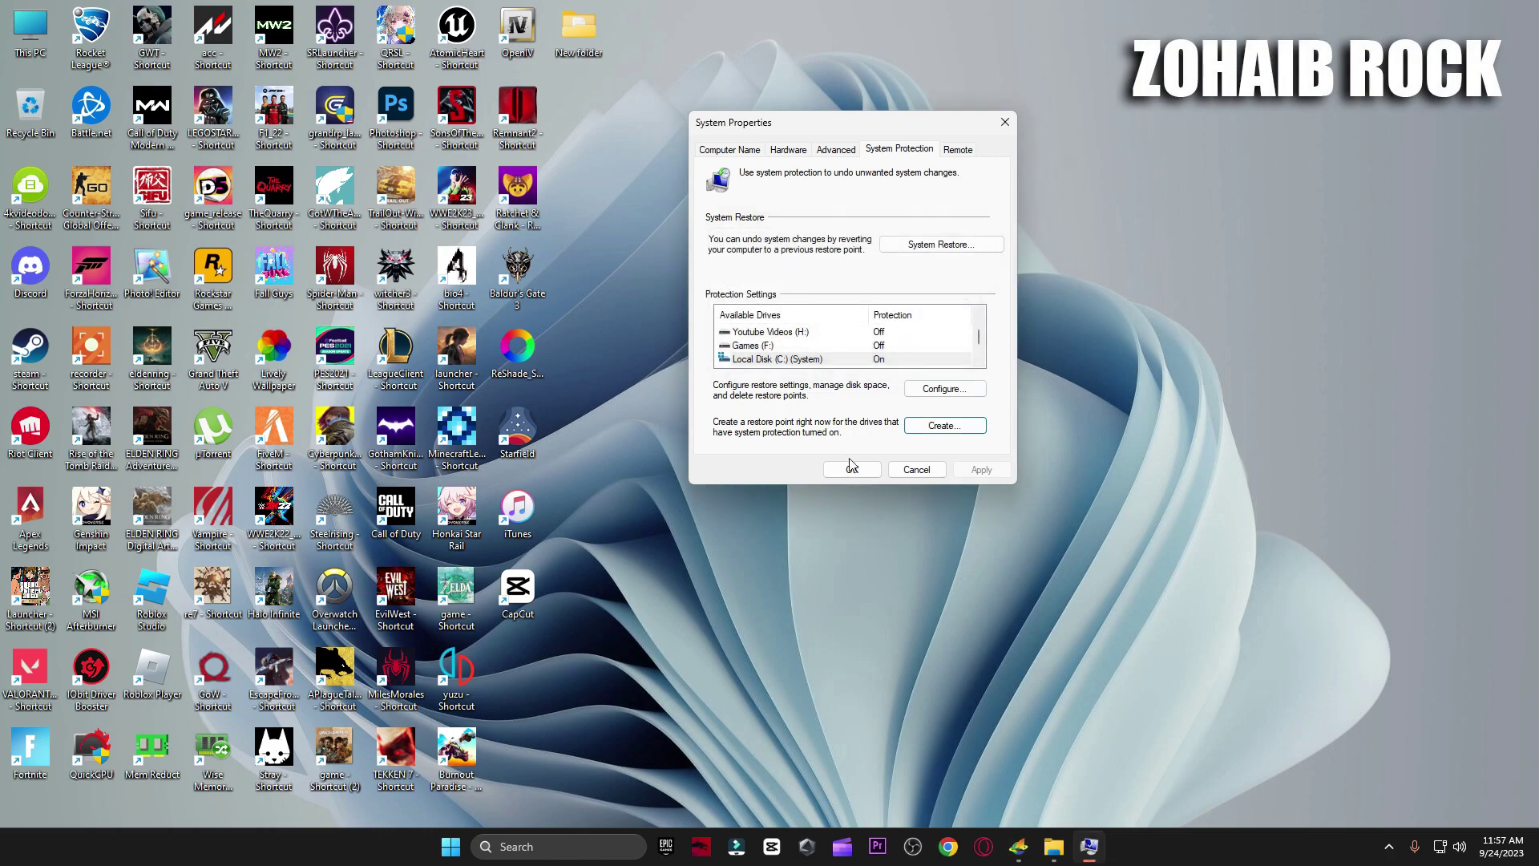
pyautogui.click(851, 470)
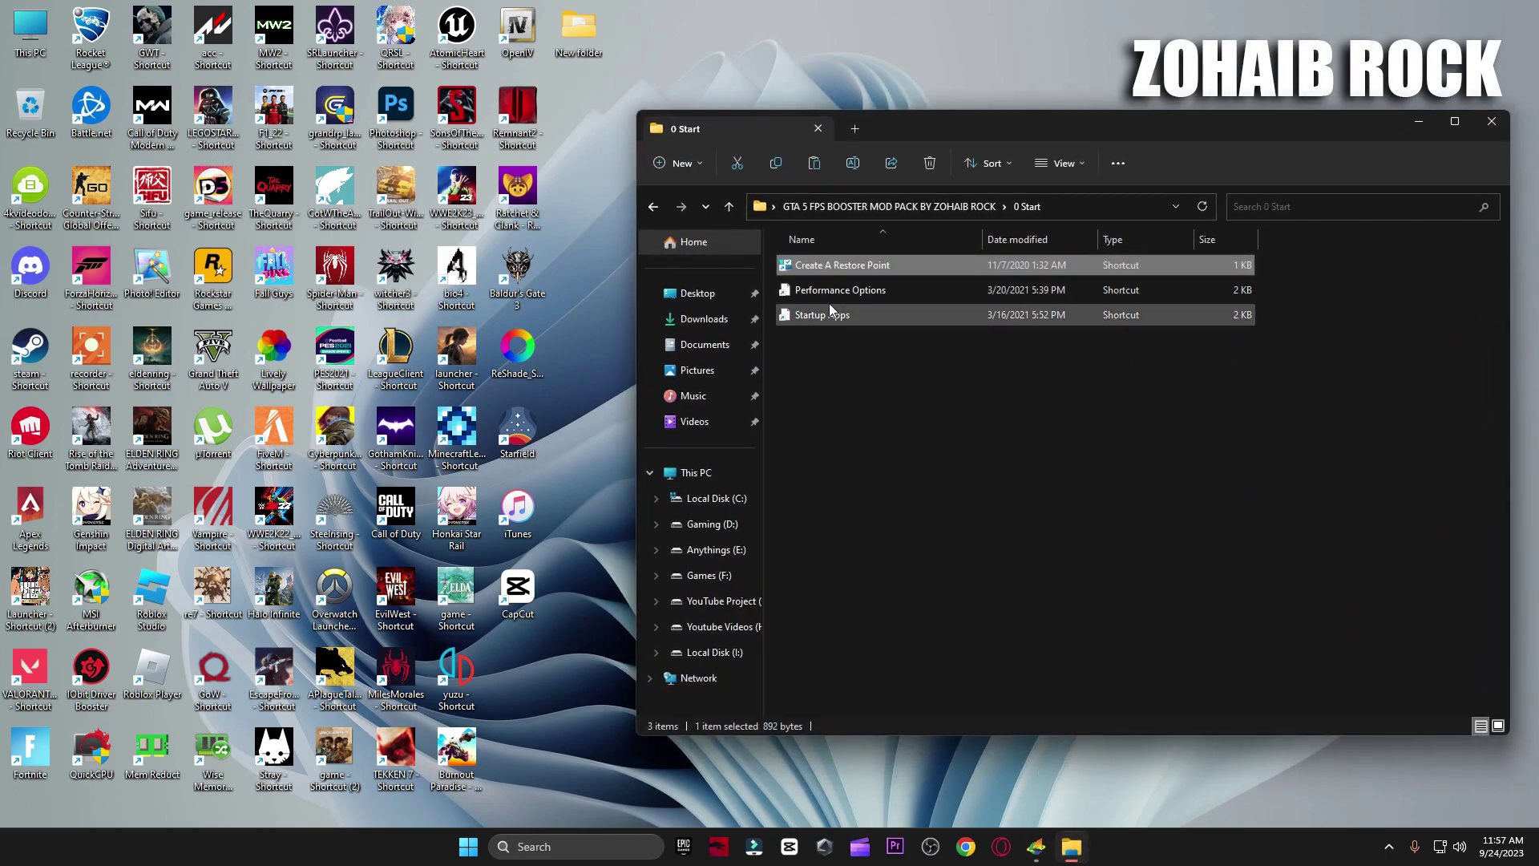
# - Launch the Performance Options shortcut and accept the visual effects setting Let Windows choose what's best for my computer
pyautogui.doubleClick(834, 292)
pyautogui.moveTo(186, 70); pyautogui.dragTo(872, 118)
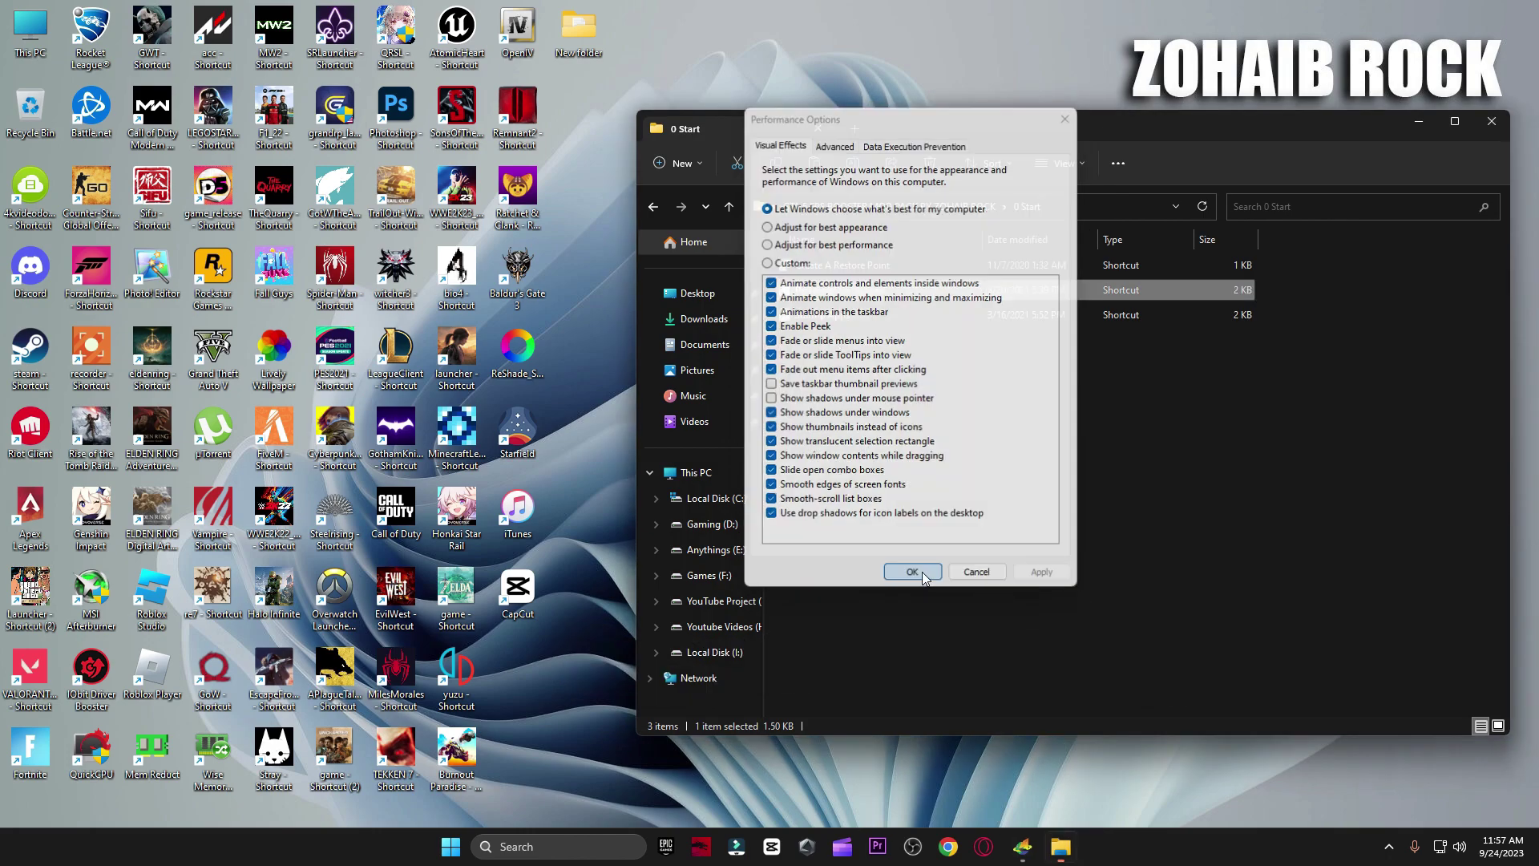
pyautogui.click(914, 573)
# - Launch the Startup Apps shortcut and disable uTorrent in the startup apps list
pyautogui.doubleClick(839, 311)
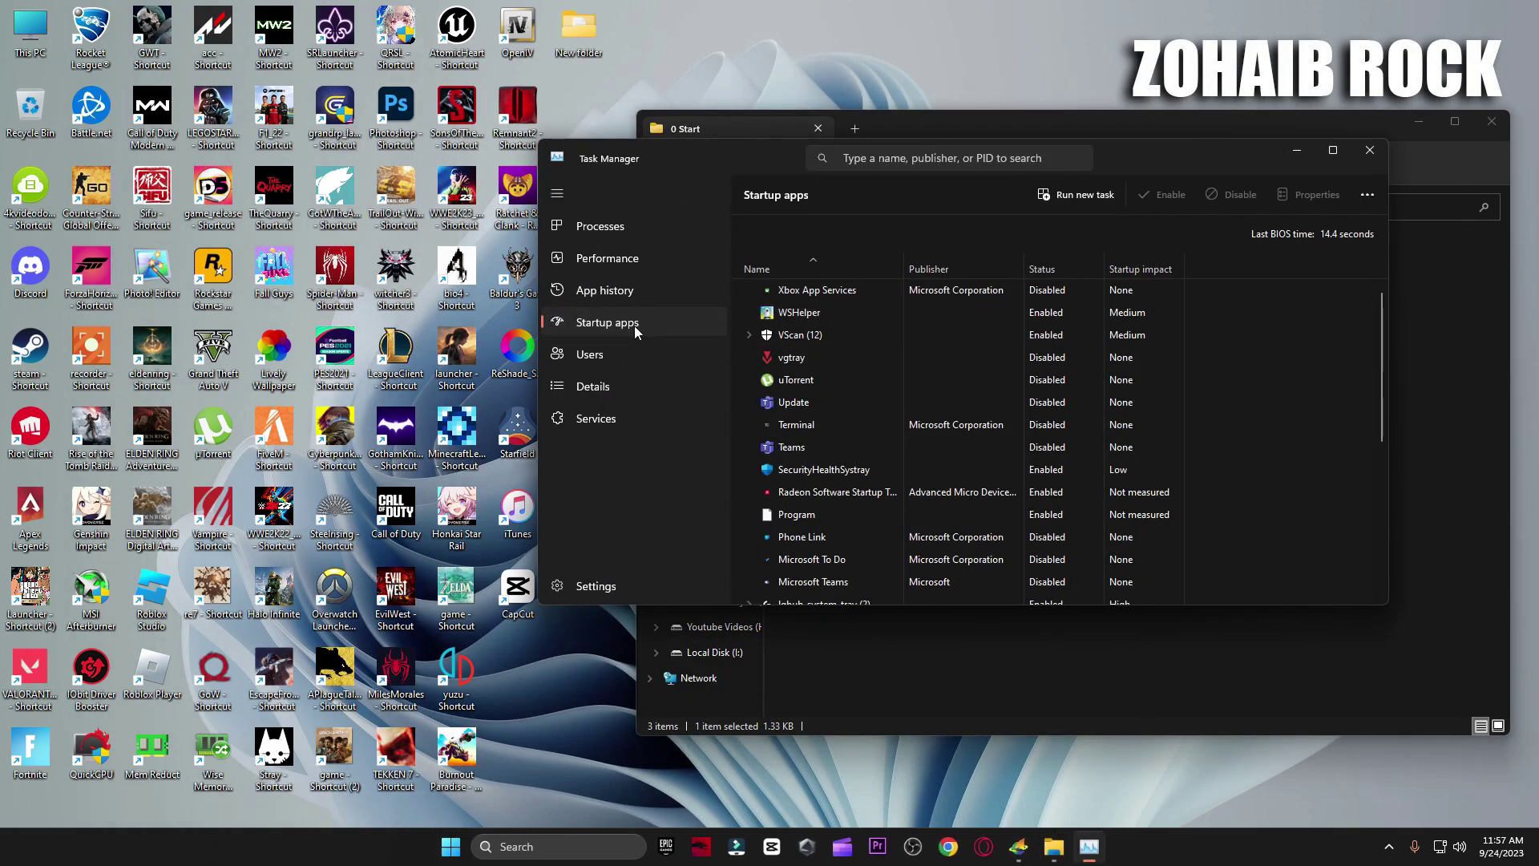
pyautogui.scroll(-3, 898, 368)
pyautogui.scroll(-3, 942, 457)
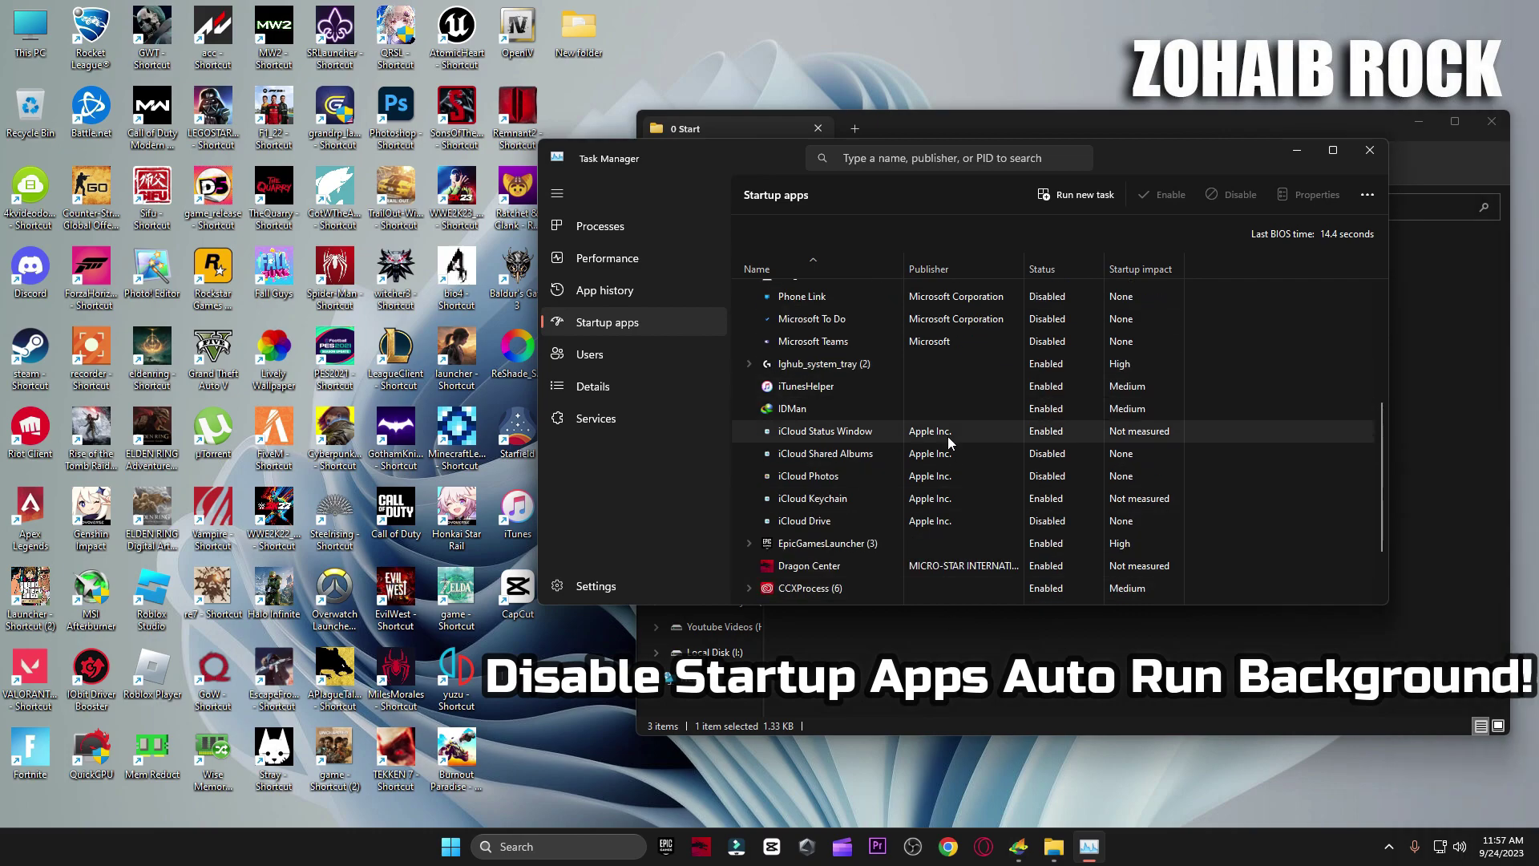
pyautogui.scroll(5, 959, 489)
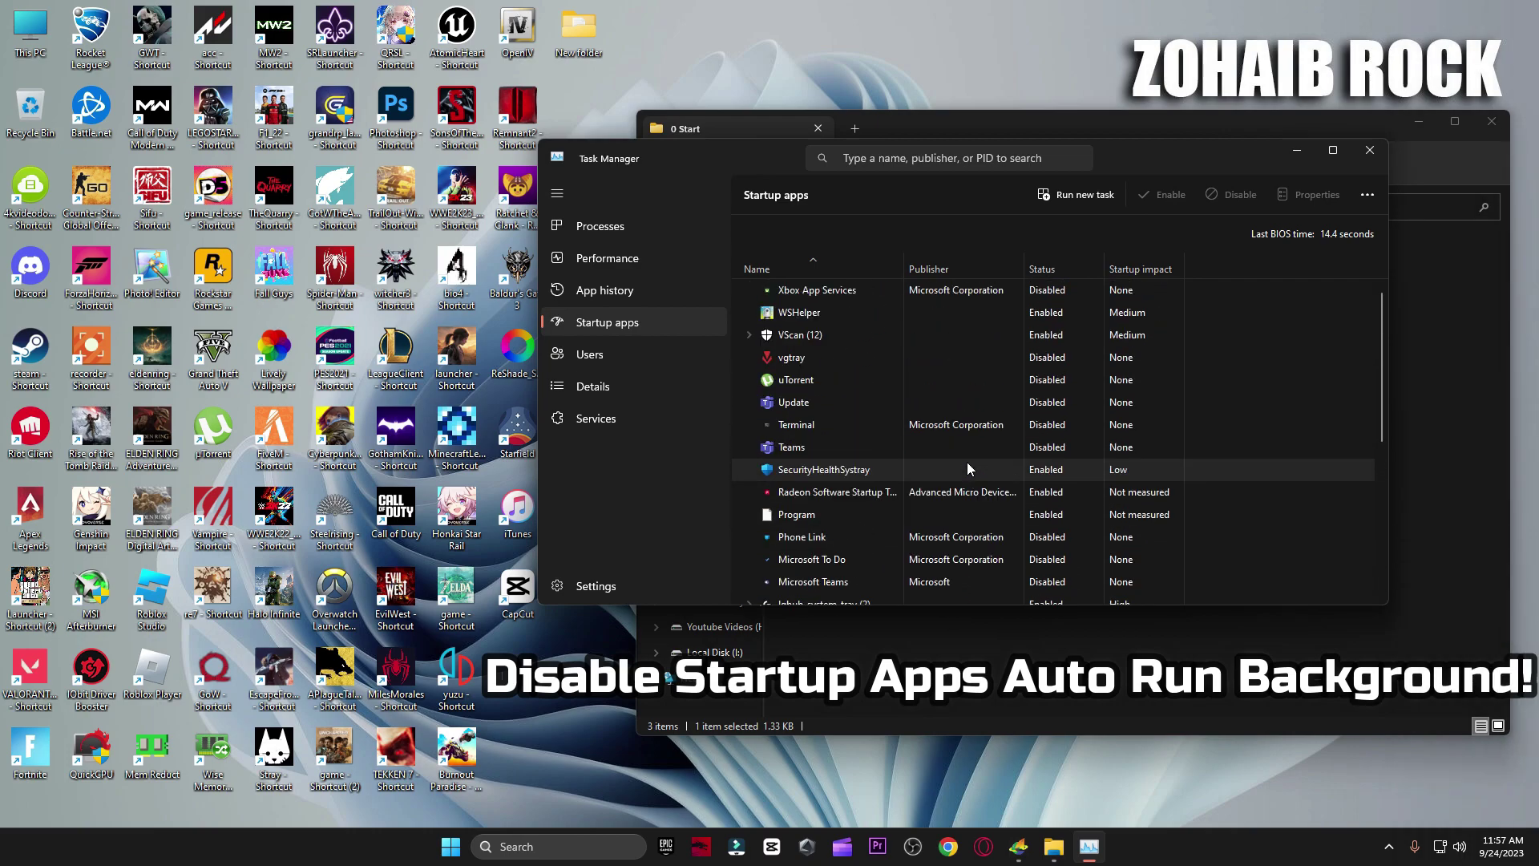
pyautogui.click(961, 377)
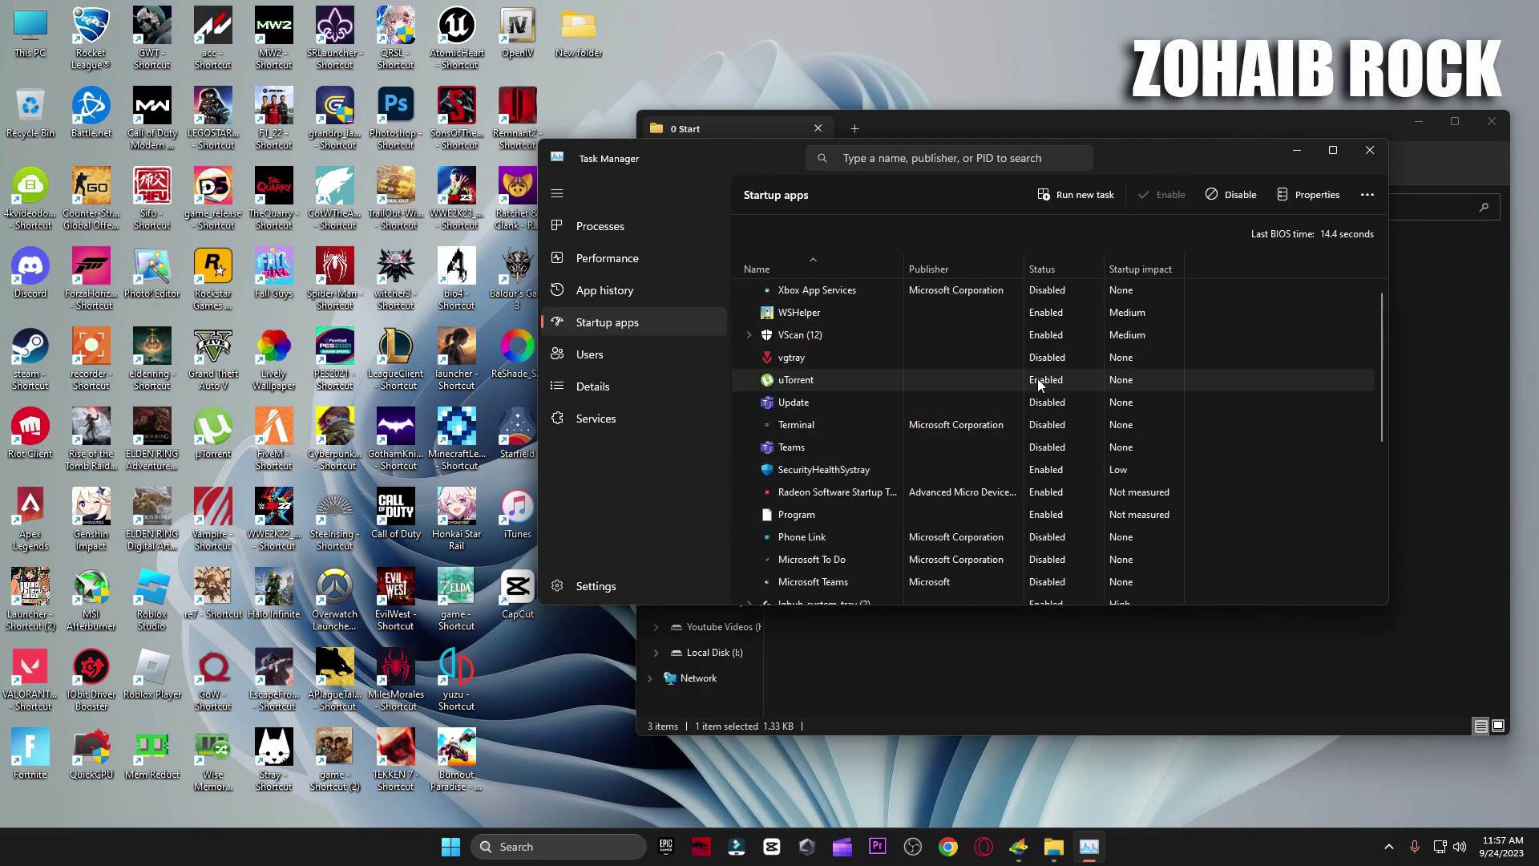
pyautogui.click(1230, 194)
# - Check the status of the remaining startup apps, from vgtray and Terminal to Skype and WhatsApp, and close Task Manager
pyautogui.click(1084, 362)
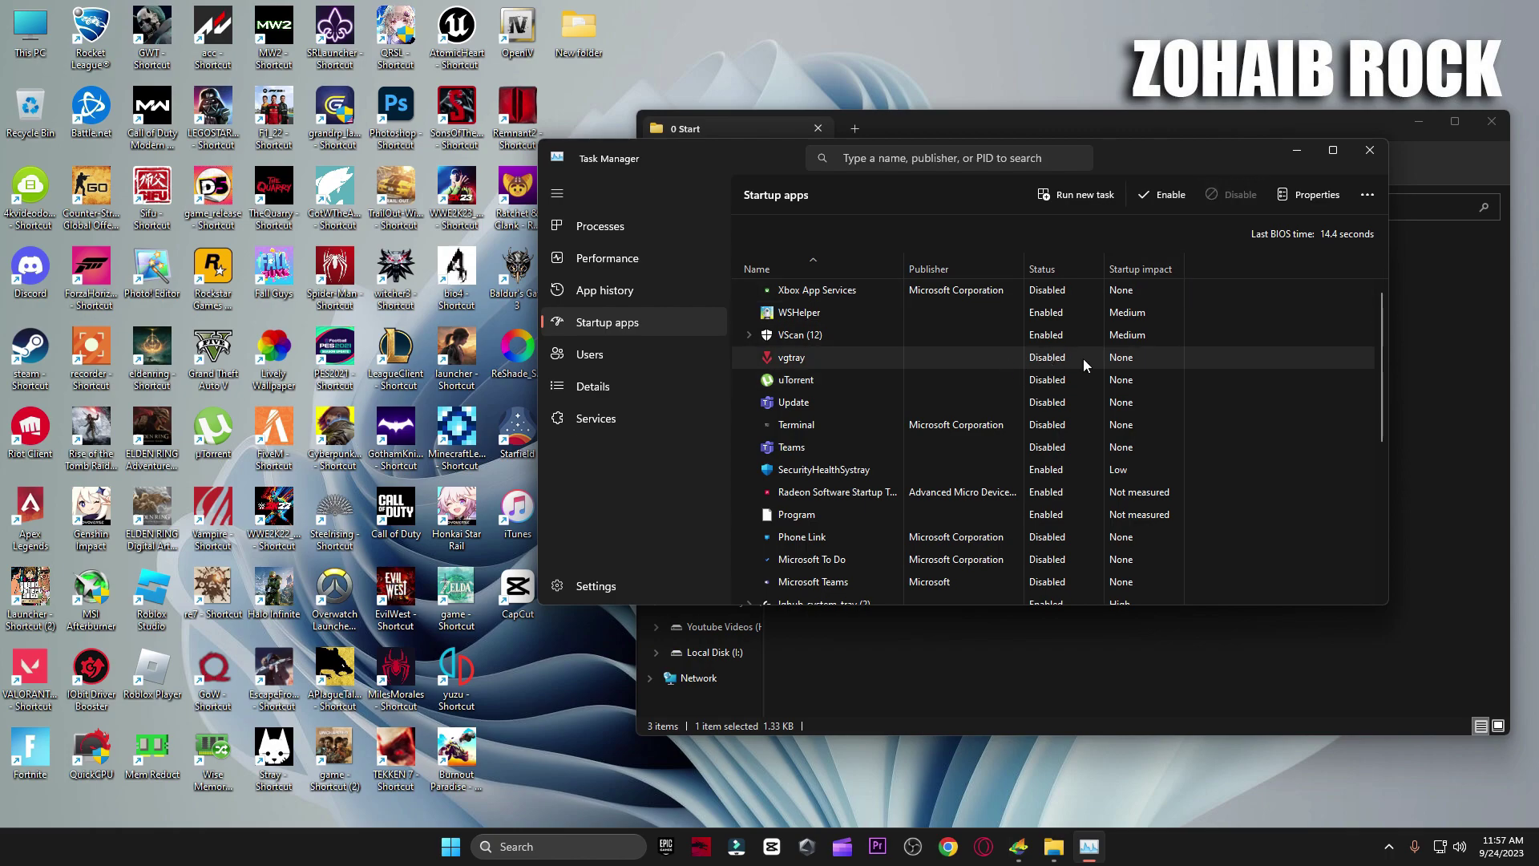
pyautogui.click(1012, 429)
pyautogui.click(1055, 456)
pyautogui.click(1048, 538)
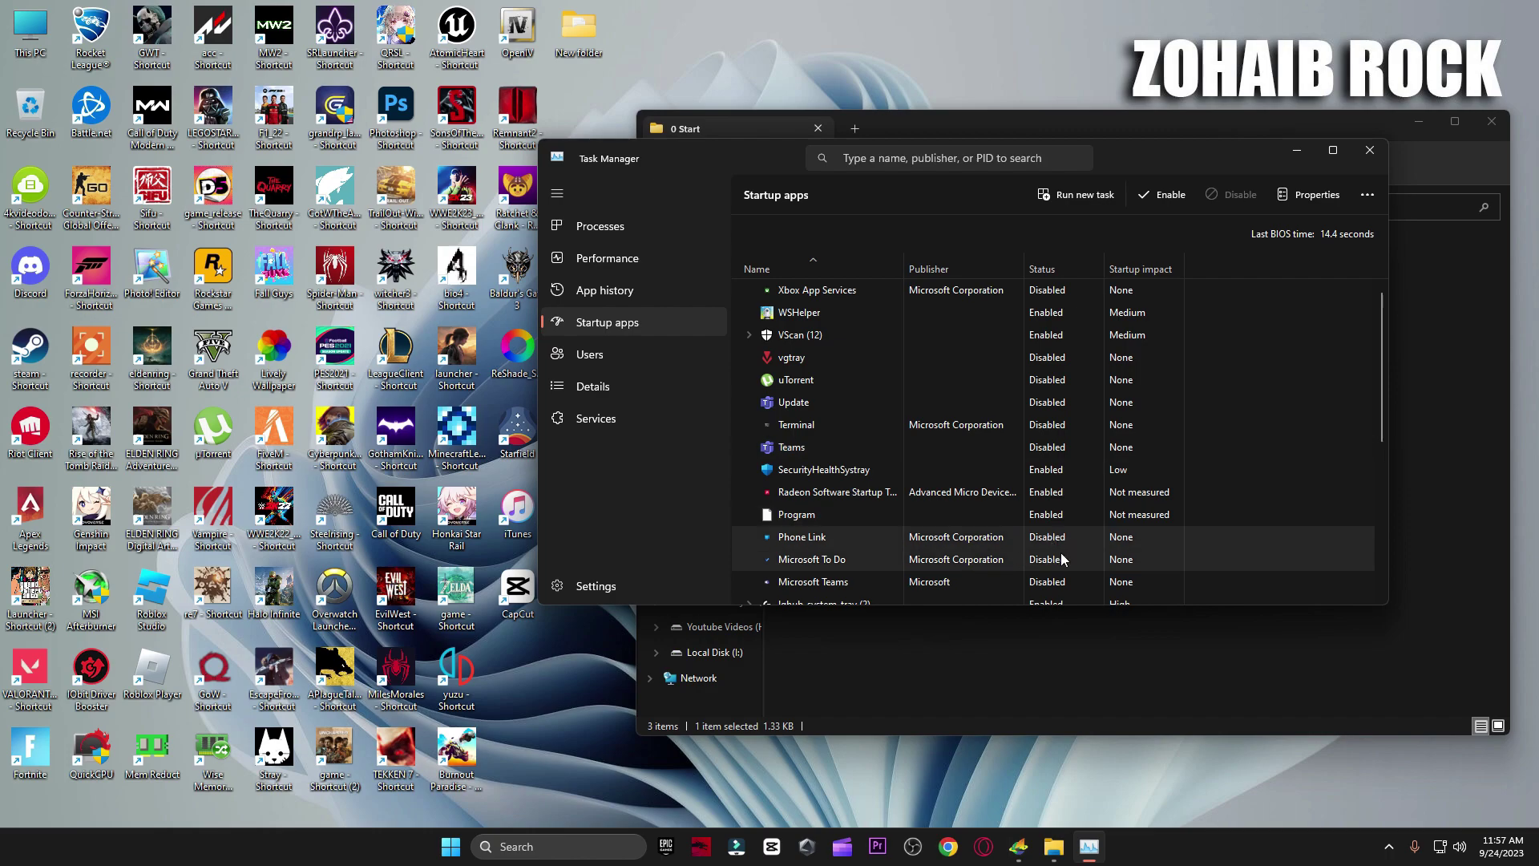
pyautogui.click(1034, 562)
pyautogui.scroll(-3, 1049, 559)
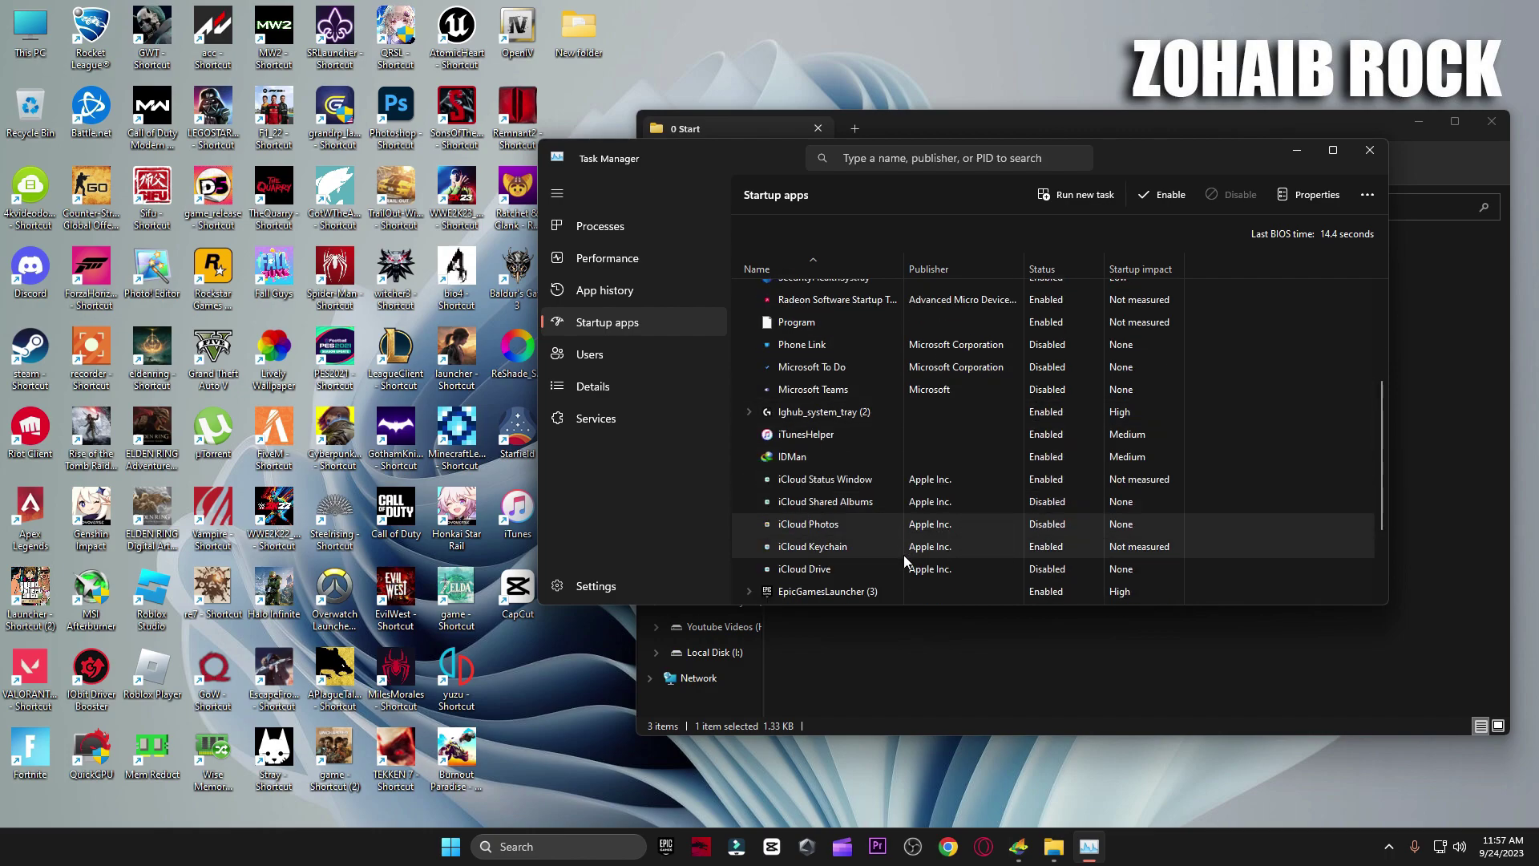
pyautogui.click(874, 571)
pyautogui.scroll(-2, 998, 507)
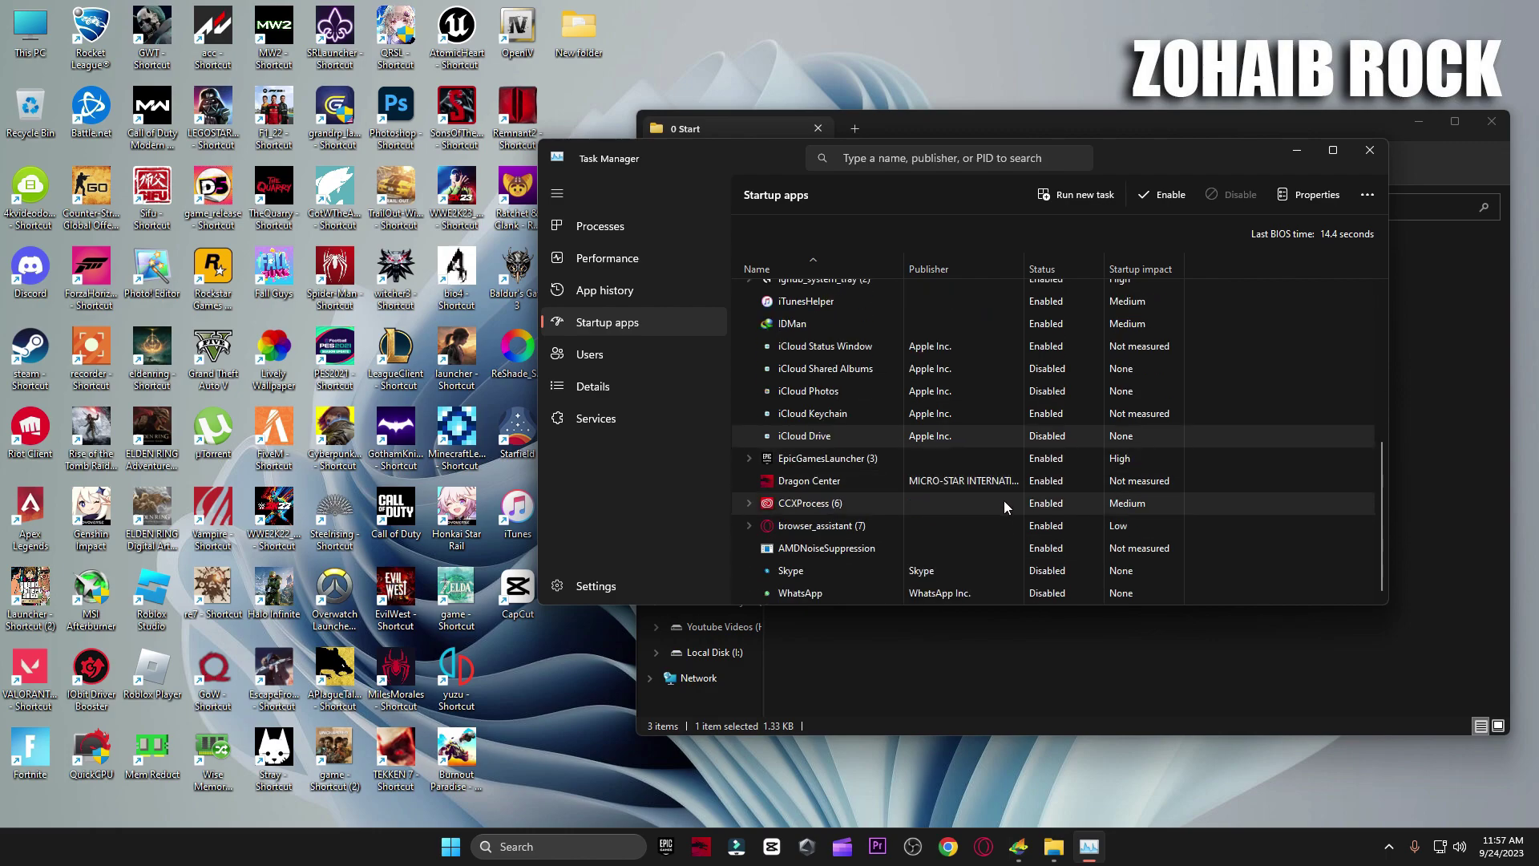
pyautogui.click(1008, 570)
pyautogui.click(906, 594)
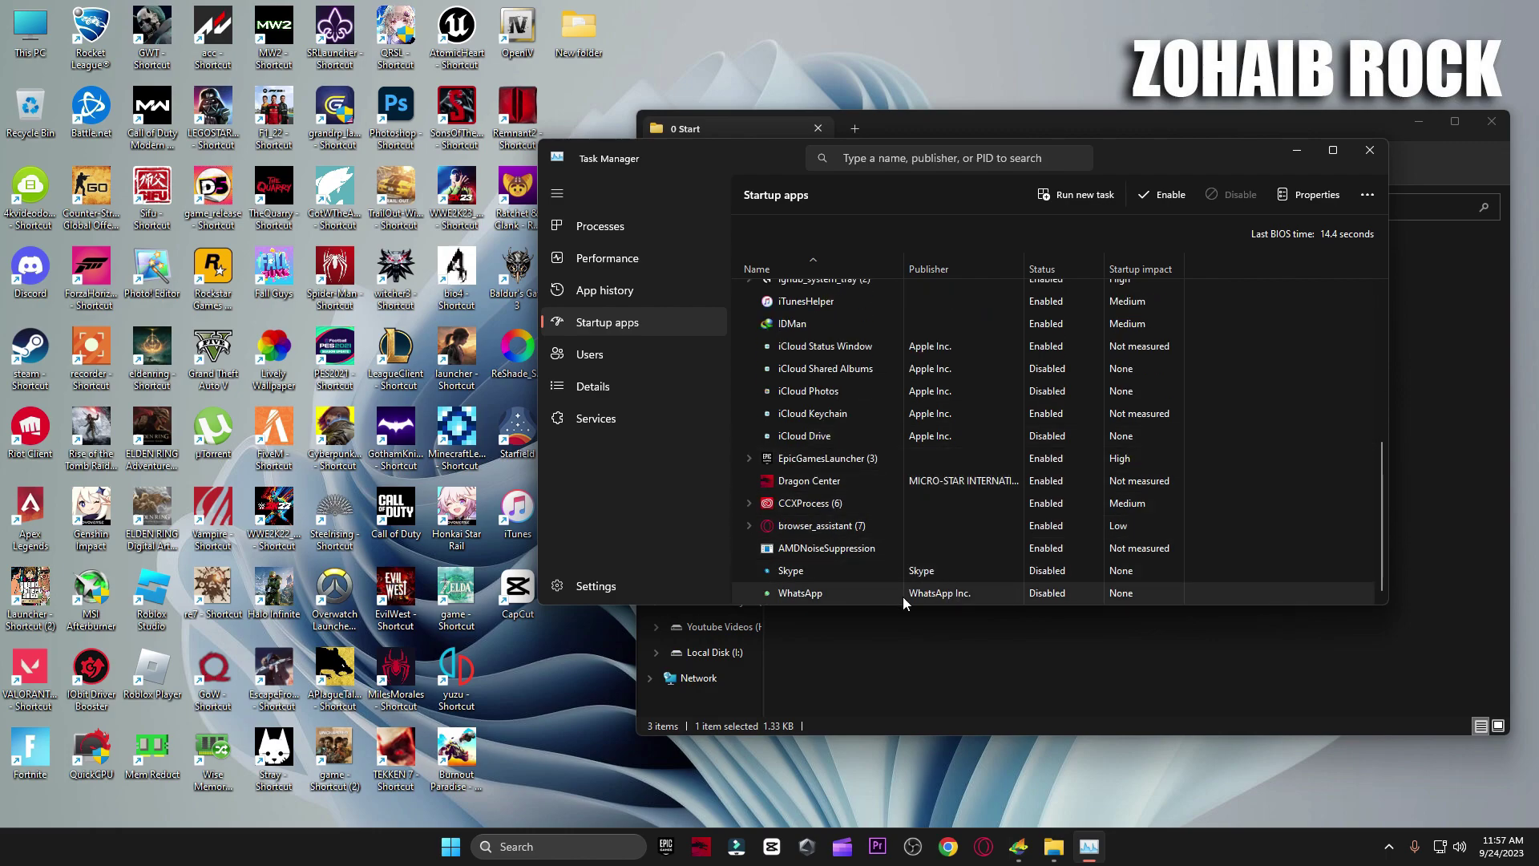
pyautogui.click(1372, 153)
# - Run the Delete Temporary Files and Delete Windows Update Cache scripts from the mod pack's 1 Cleanup folder
pyautogui.click(729, 206)
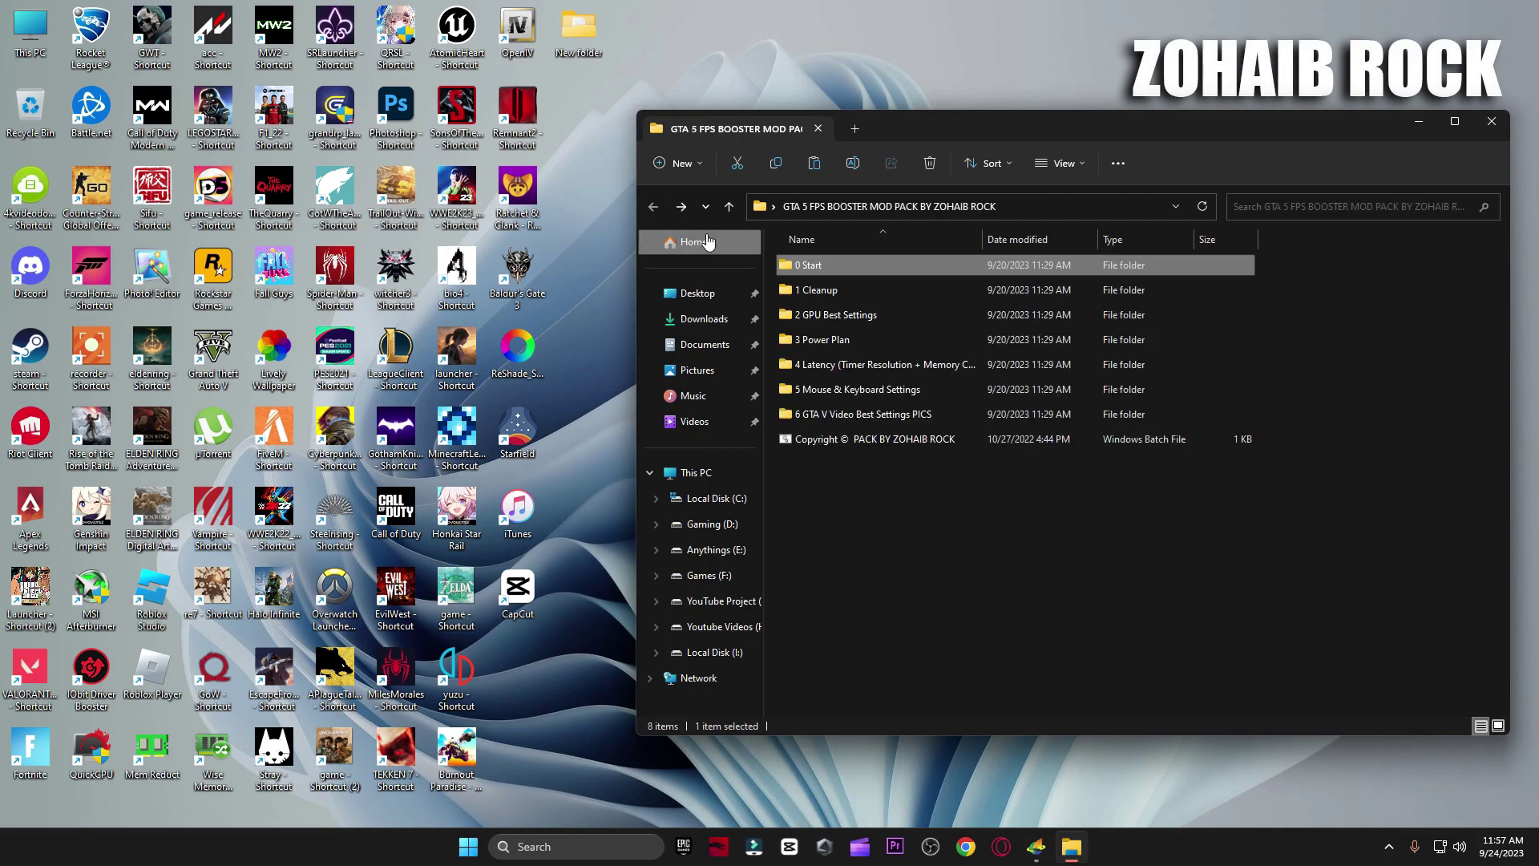
pyautogui.doubleClick(810, 290)
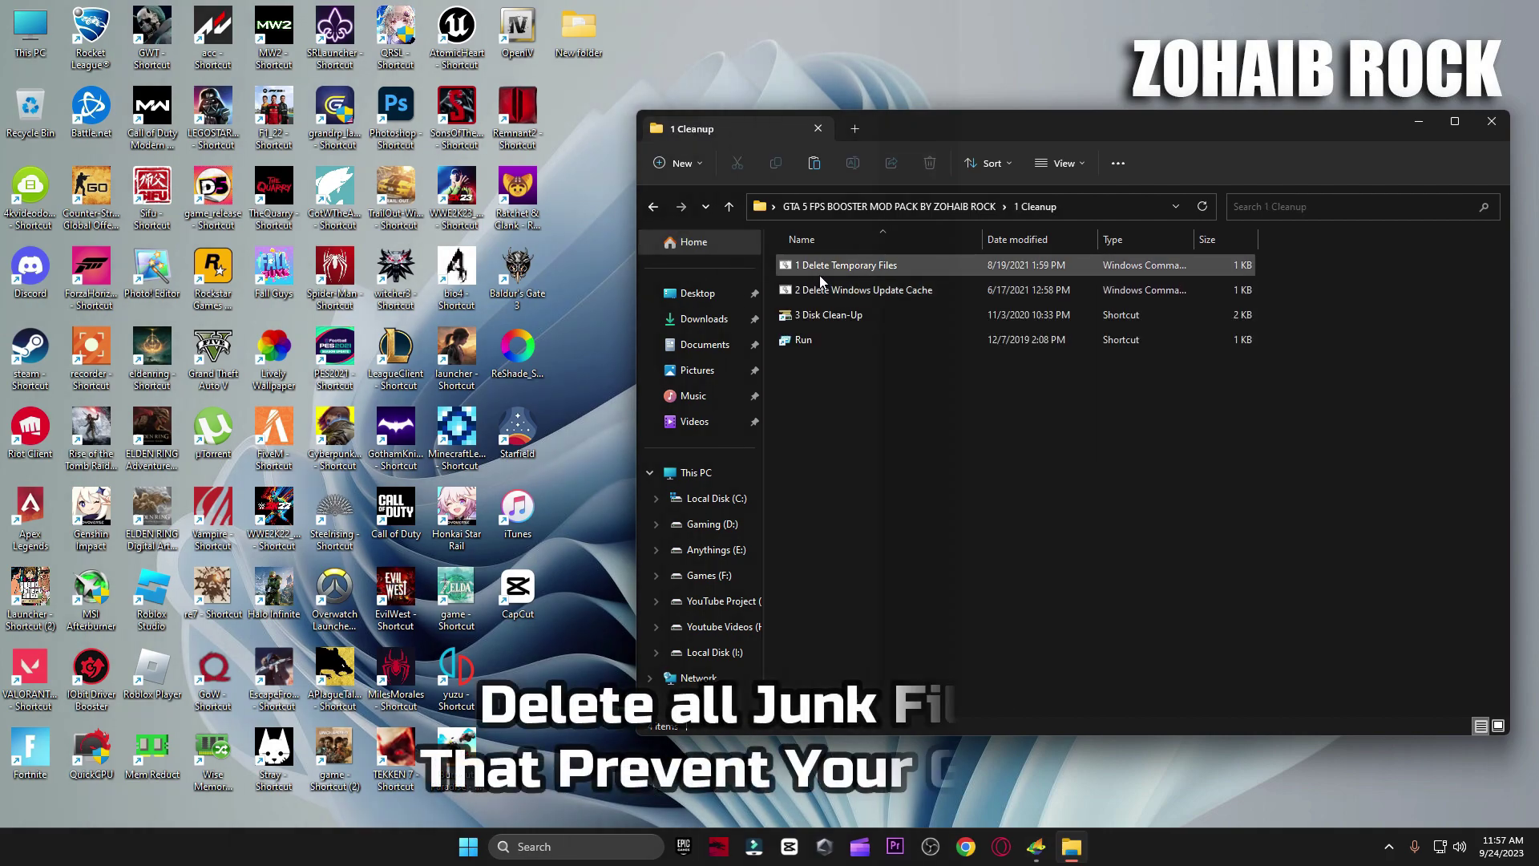
pyautogui.doubleClick(820, 268)
pyautogui.press('Return')
pyautogui.doubleClick(832, 291)
pyautogui.press('Return')
# - Launch the Run shortcut and open the Windows prefetch folder with it, granting access to the folder
pyautogui.doubleClick(810, 339)
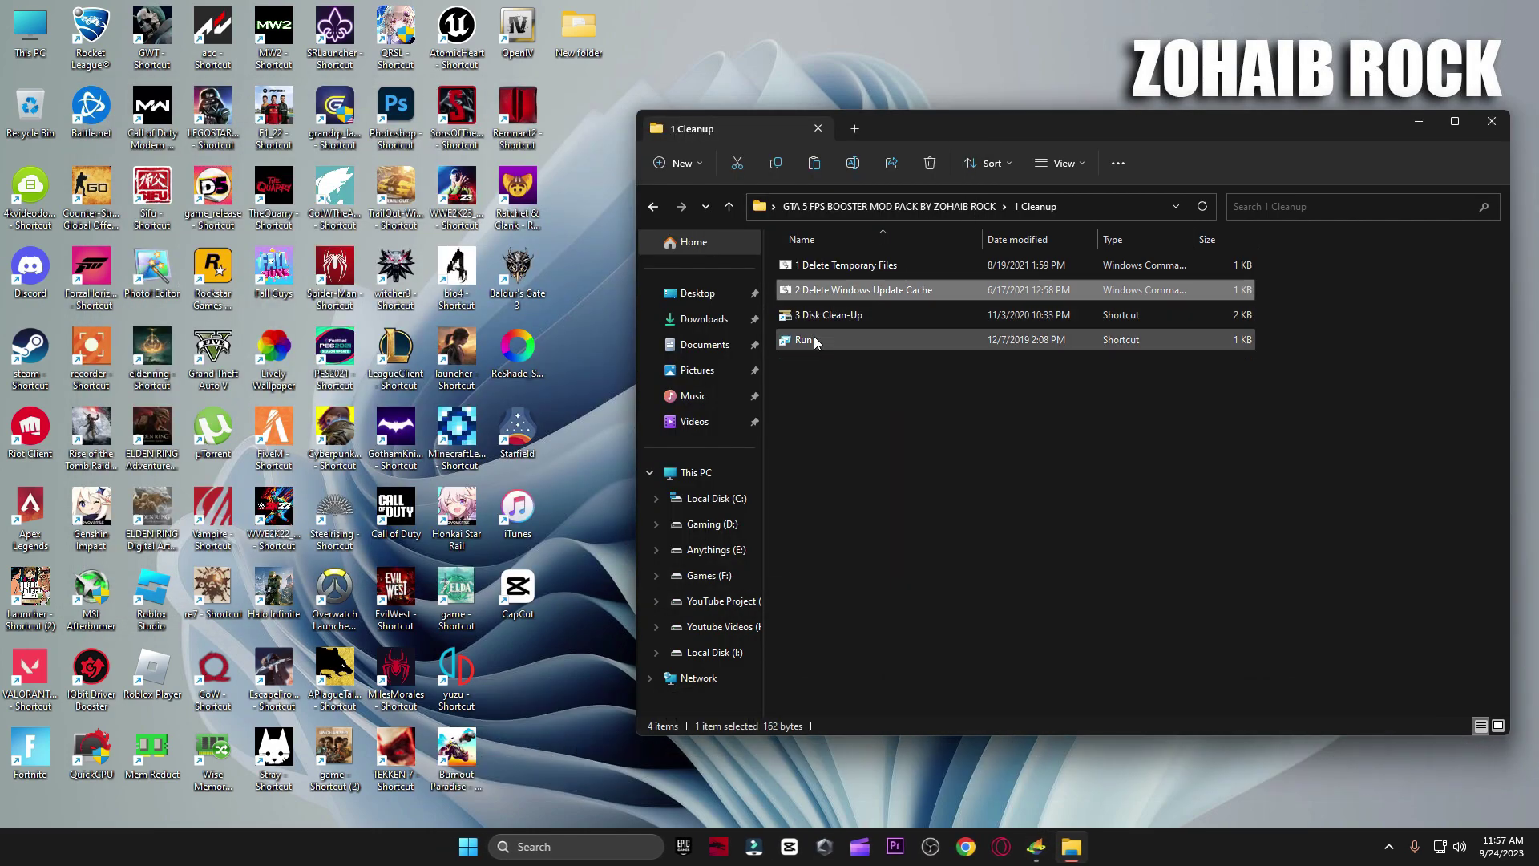
pyautogui.click(1416, 127)
pyautogui.moveTo(223, 671); pyautogui.dragTo(976, 146)
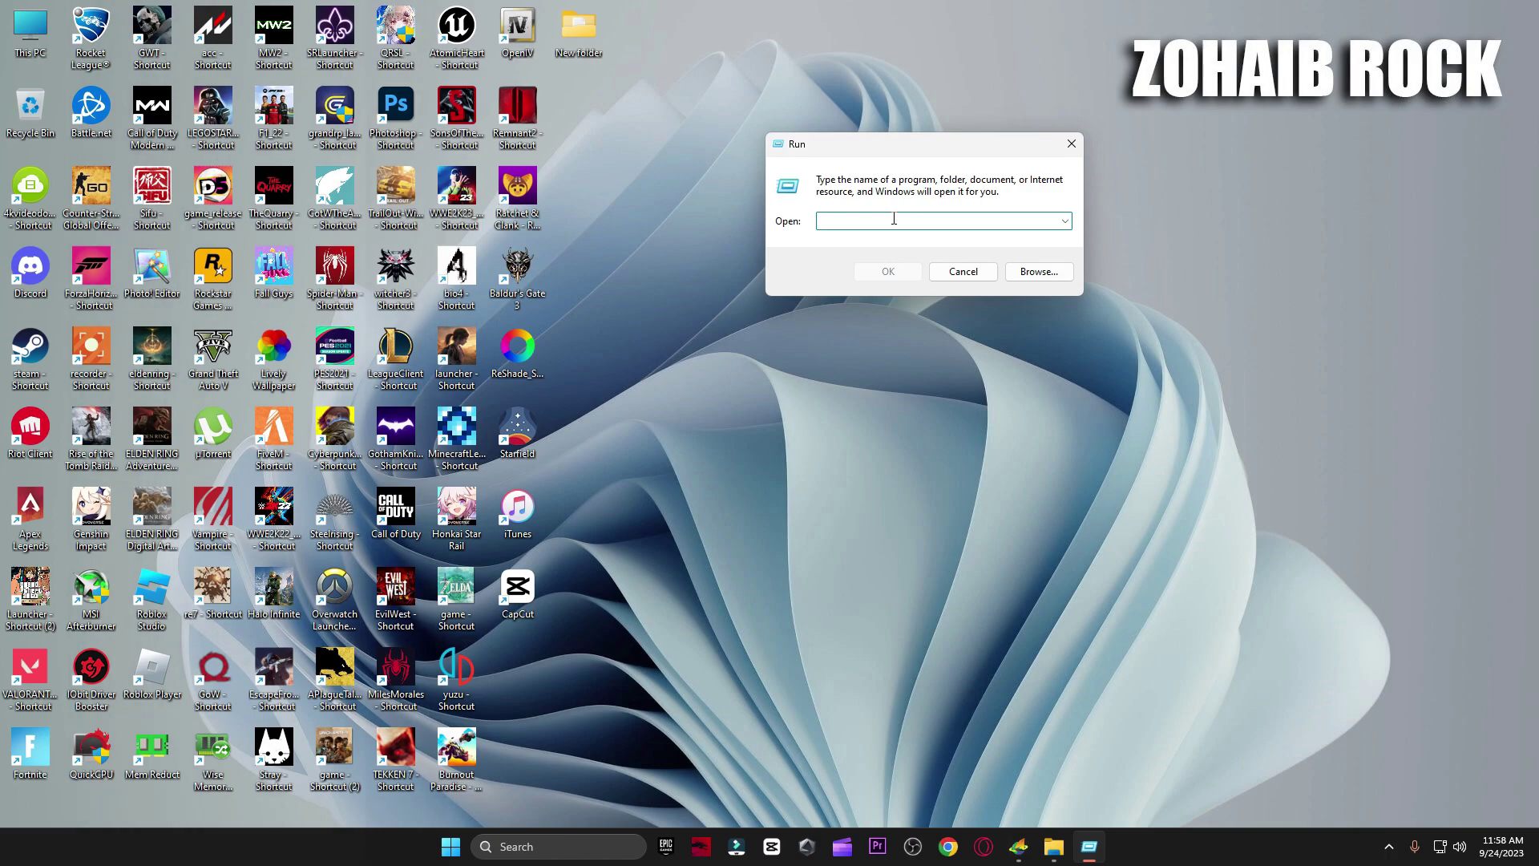
pyautogui.write('prefetch')
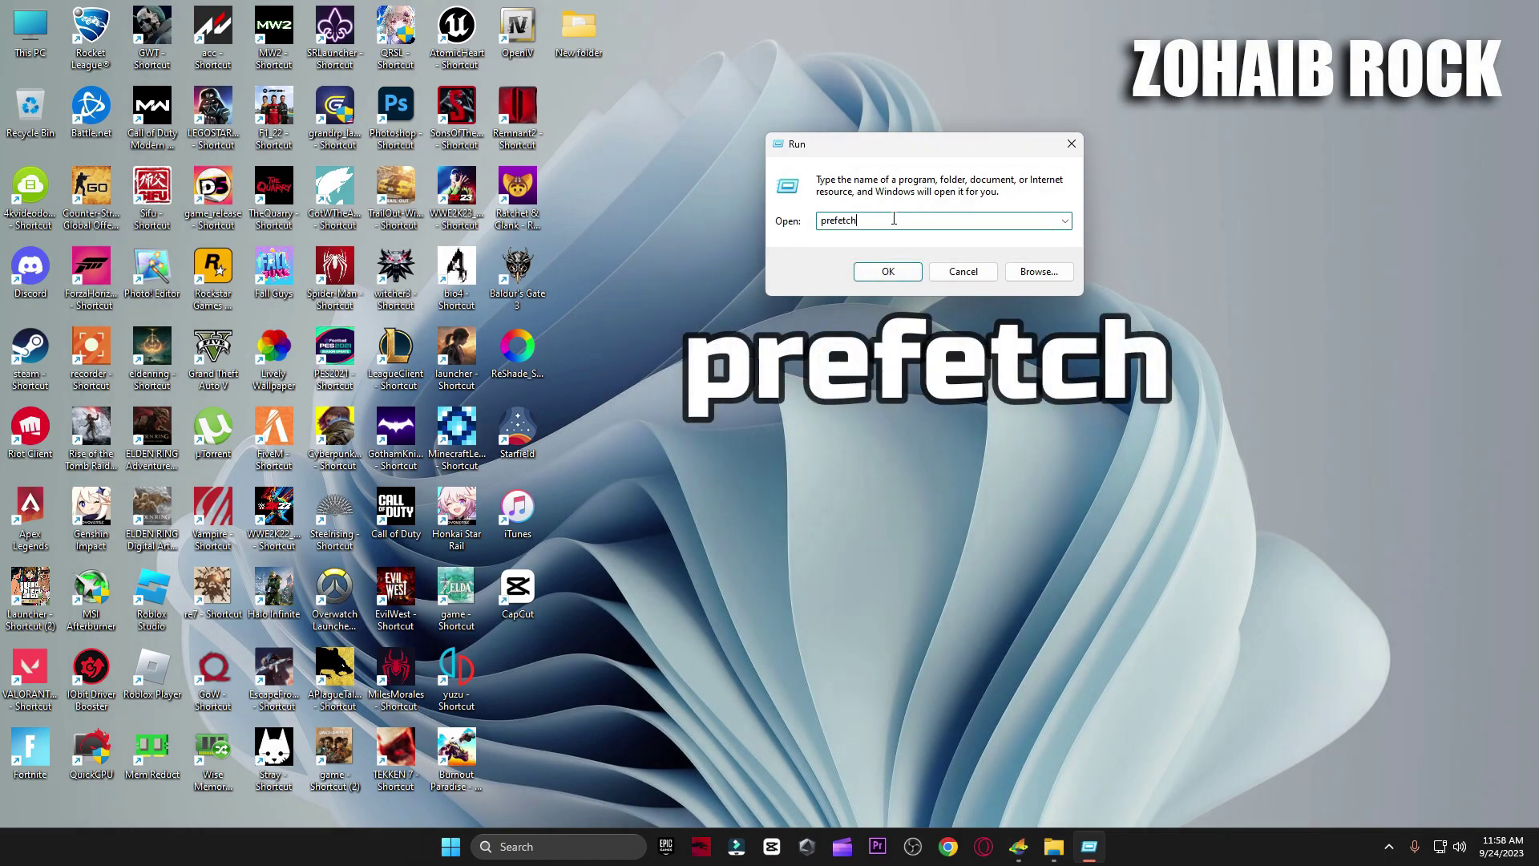
pyautogui.click(885, 271)
pyautogui.click(802, 445)
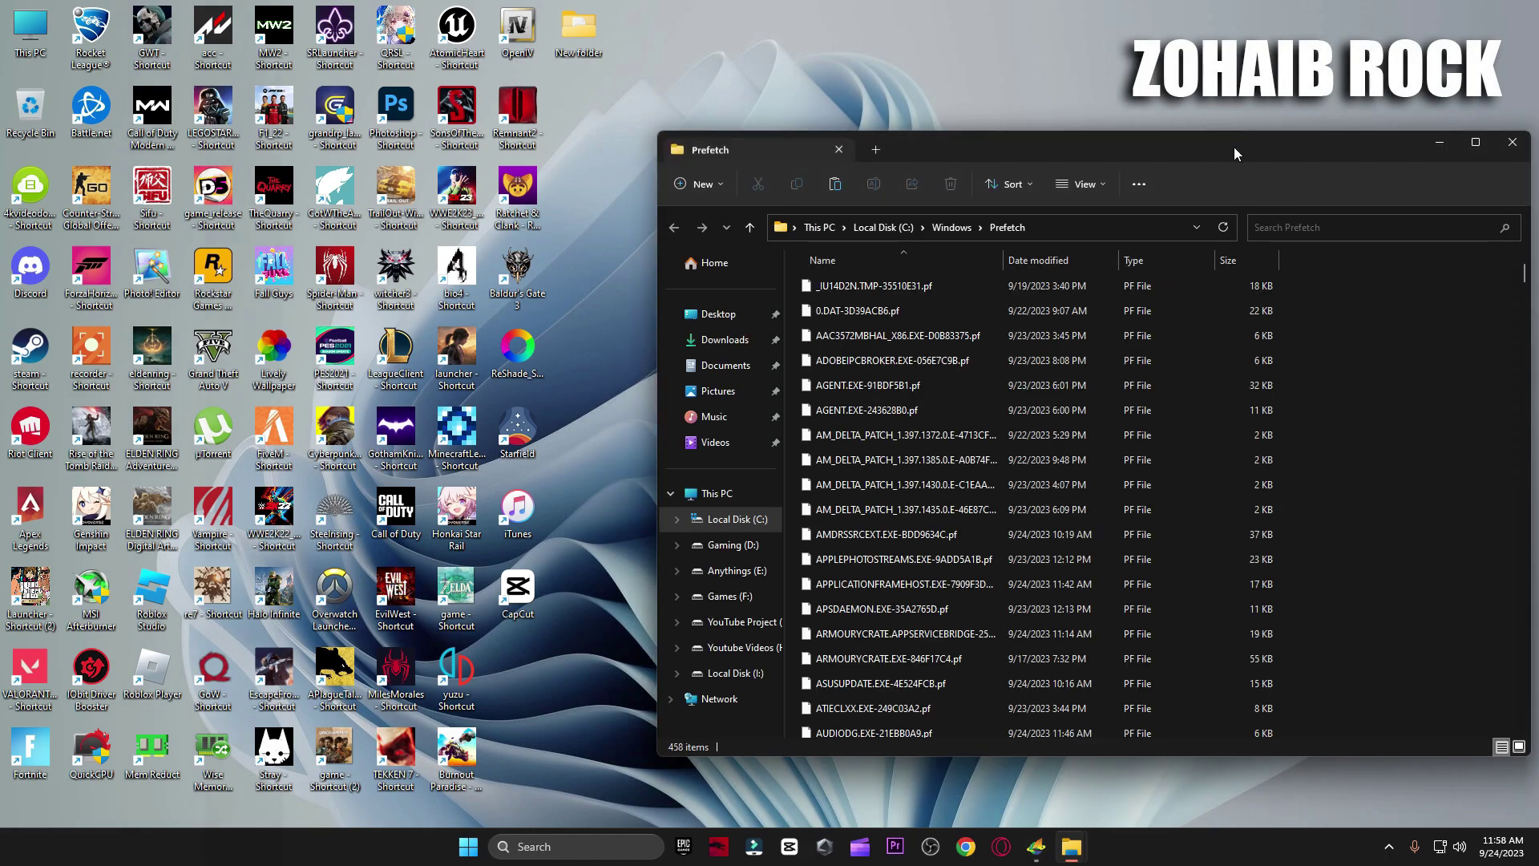
# - Delete all files in the Prefetch folder, skipping any that cannot be removed, and close the folder
pyautogui.moveTo(1234, 146); pyautogui.dragTo(1152, 138)
pyautogui.hotkey('ctrl', 'a')
pyautogui.rightClick(771, 350)
pyautogui.click(929, 397)
pyautogui.click(616, 344)
pyautogui.click(808, 367)
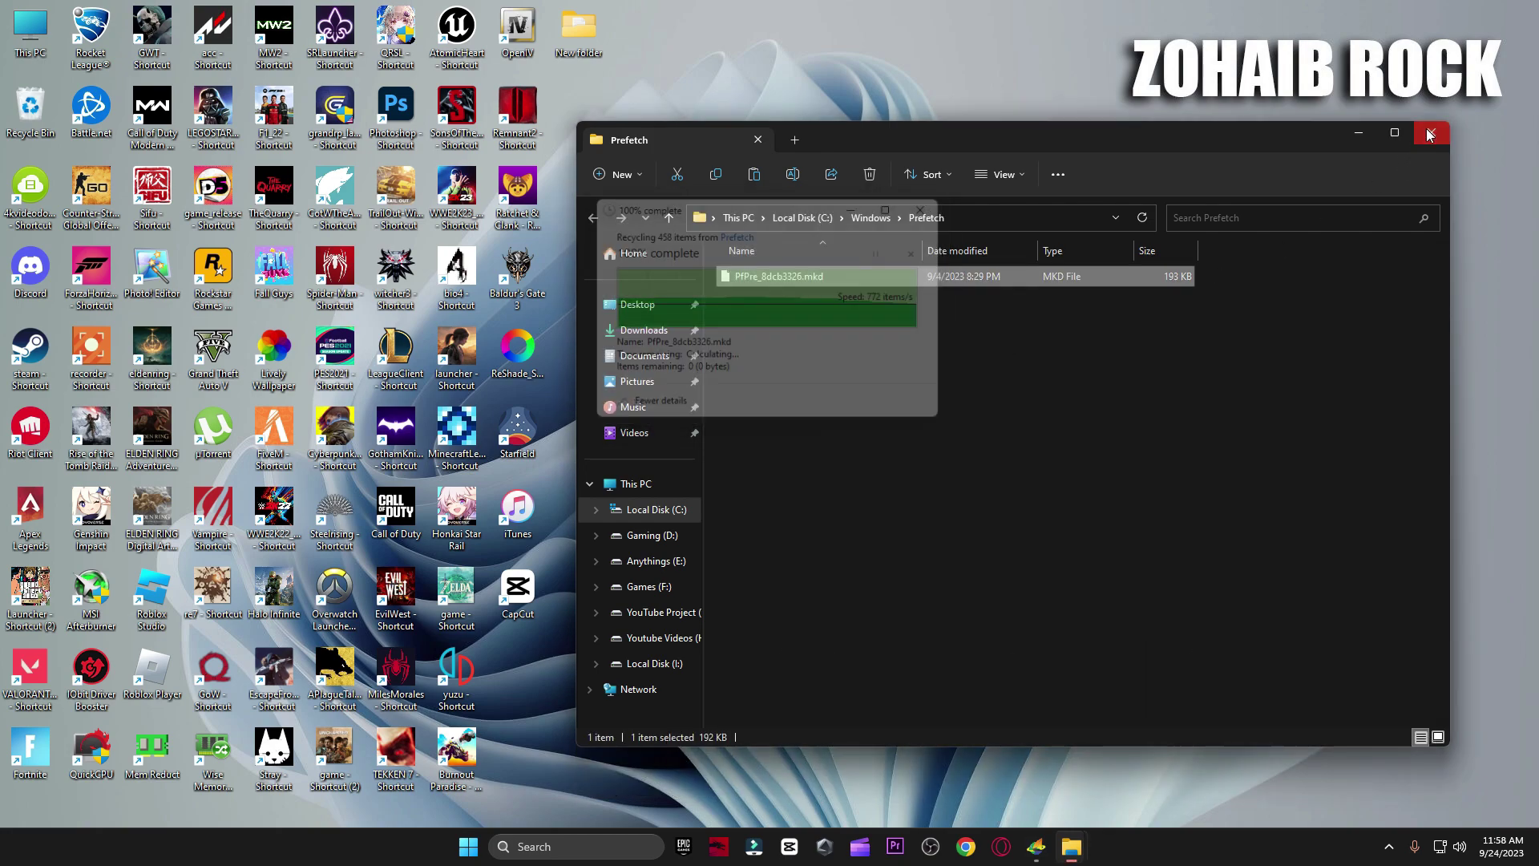
pyautogui.click(1430, 135)
# - Launch the 3 Disk Clean-Up shortcut from the 1 Cleanup folder and start a cleanup for drive C
pyautogui.click(1072, 848)
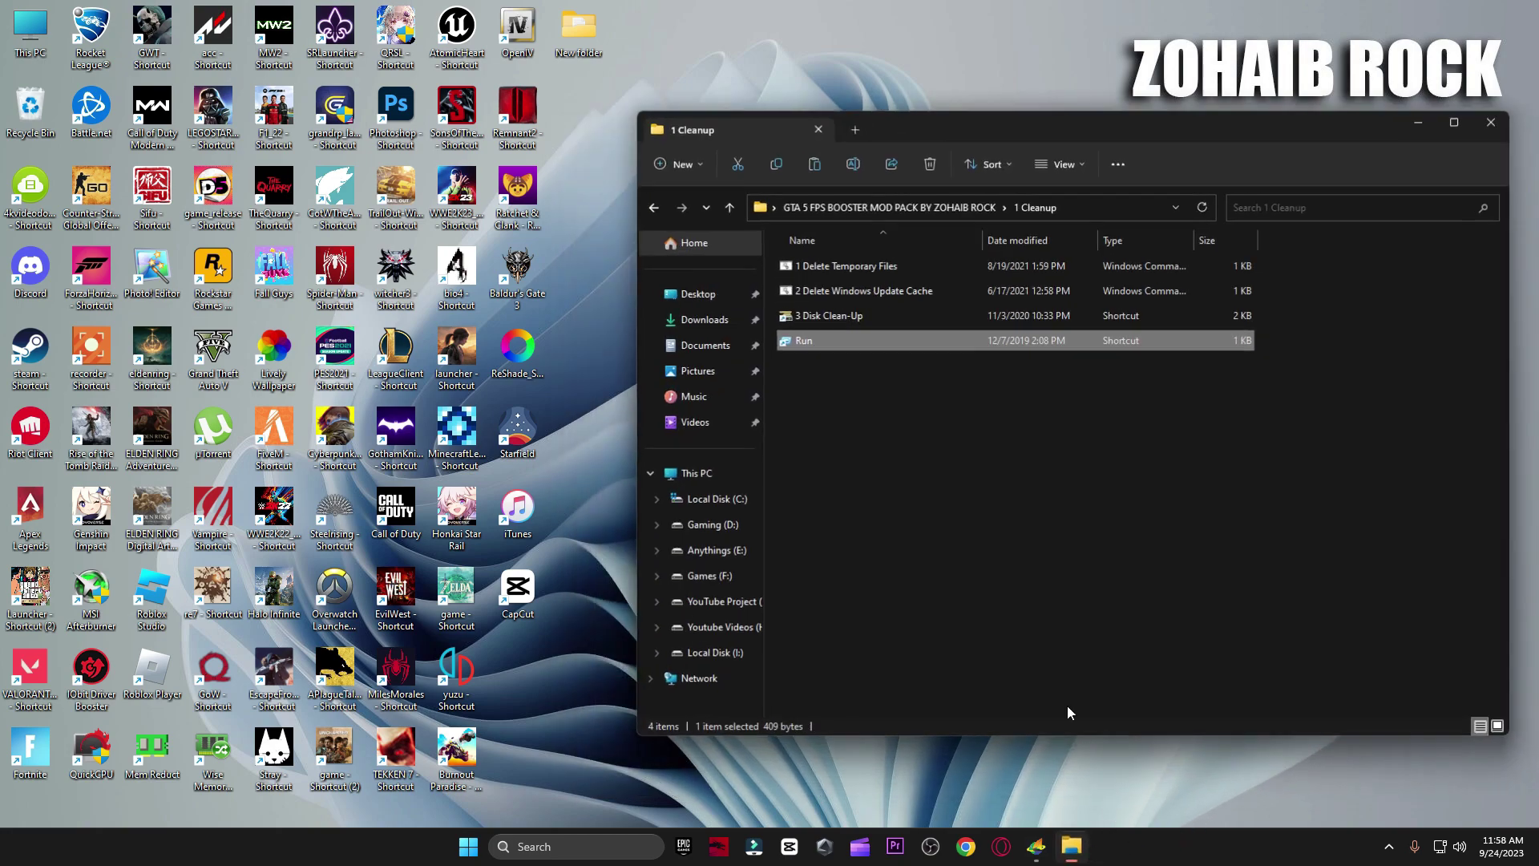
pyautogui.doubleClick(835, 320)
pyautogui.click(1419, 131)
pyautogui.click(761, 465)
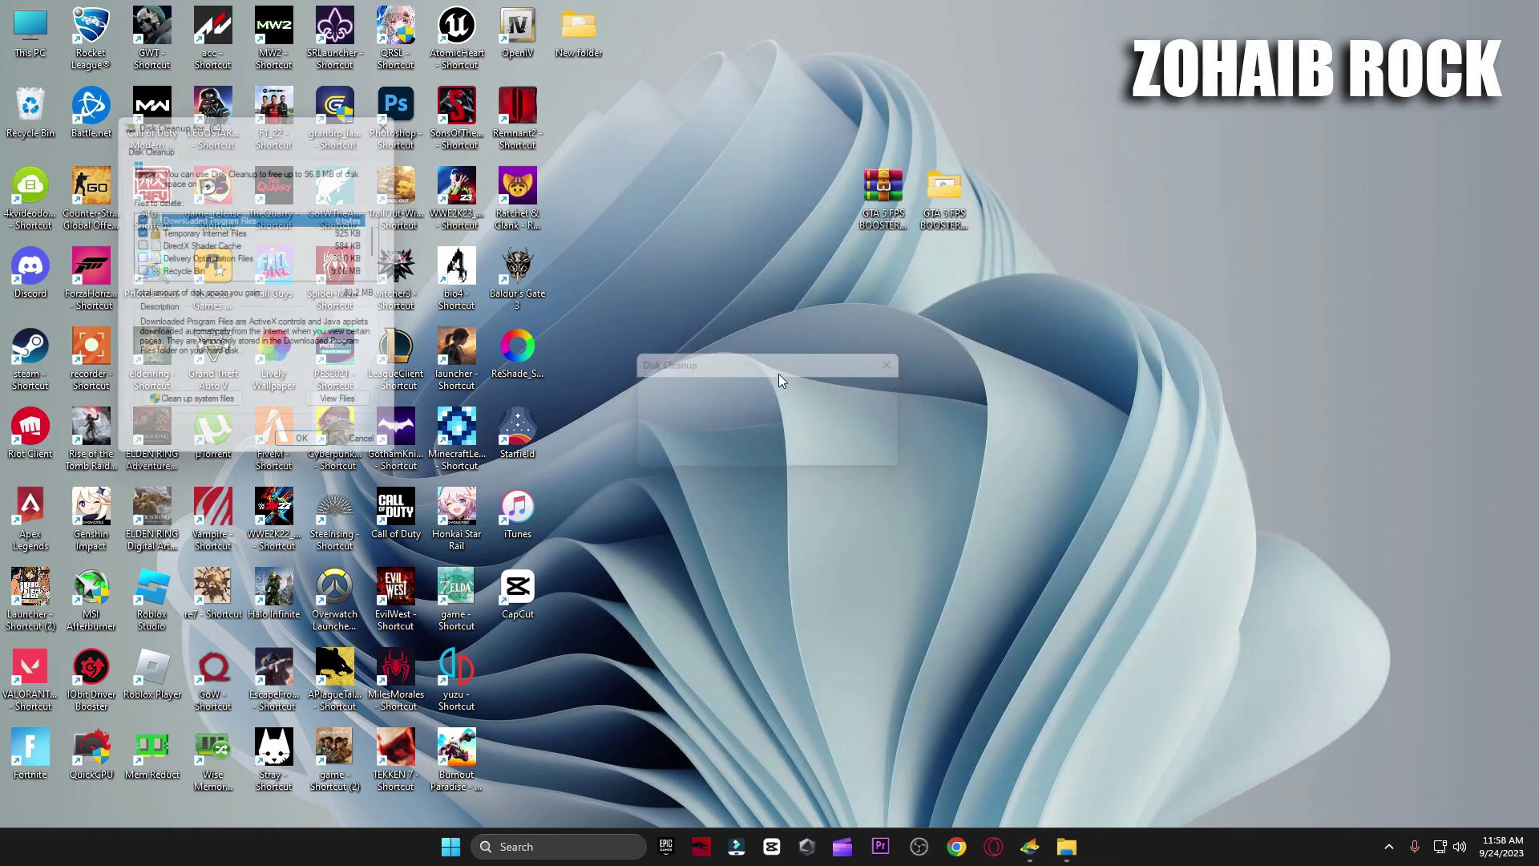
pyautogui.moveTo(344, 118); pyautogui.dragTo(989, 122)
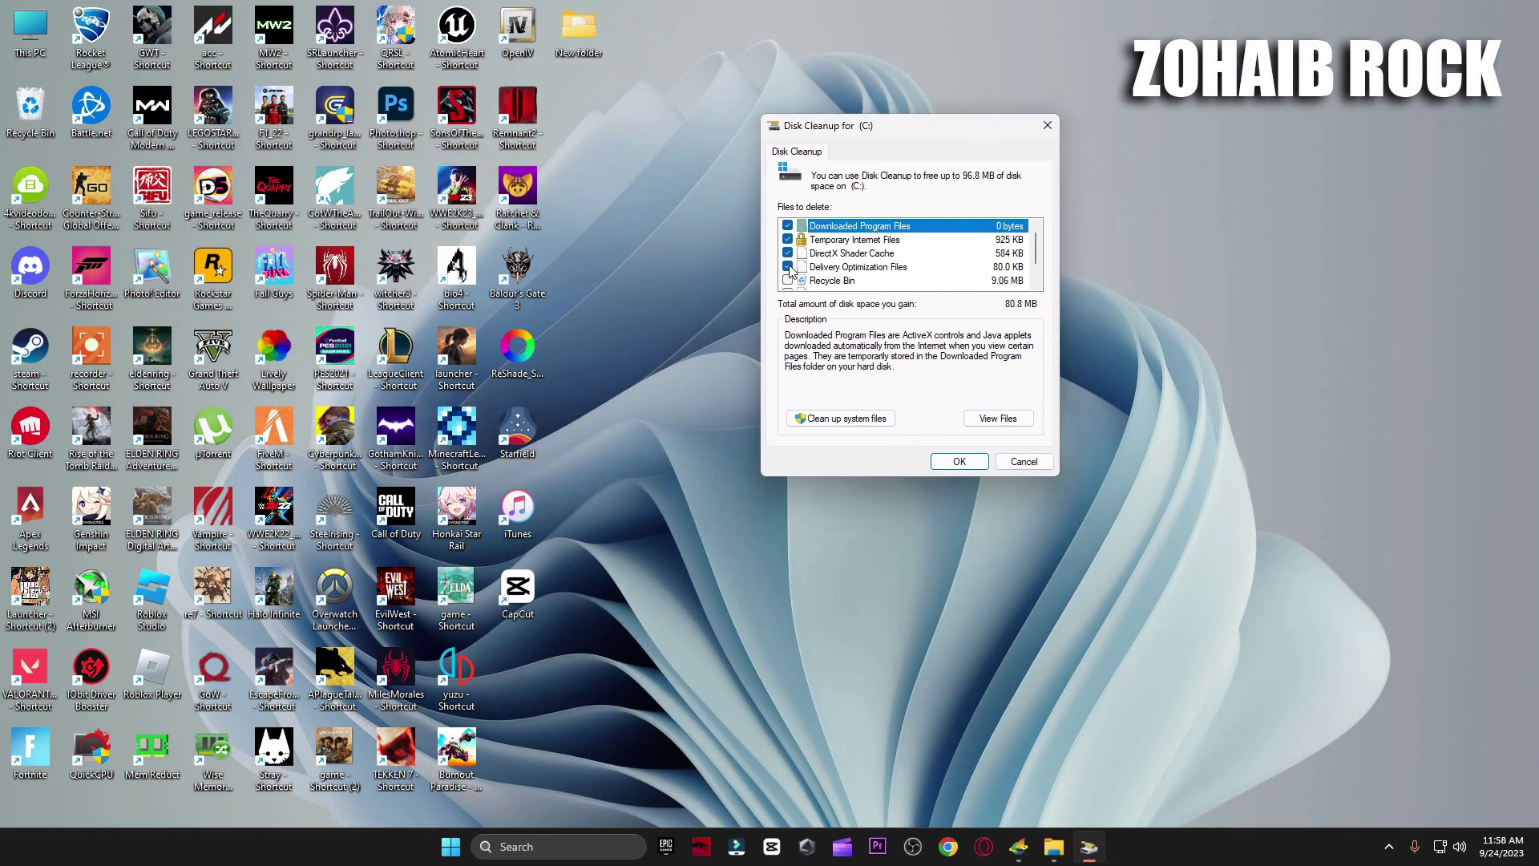
# - Include Delivery Optimization Files, Recycle Bin and Temporary files in the cleanup, exclude Thumbnails, and delete the selected files
pyautogui.click(788, 279)
pyautogui.click(806, 267)
pyautogui.click(787, 272)
pyautogui.click(796, 282)
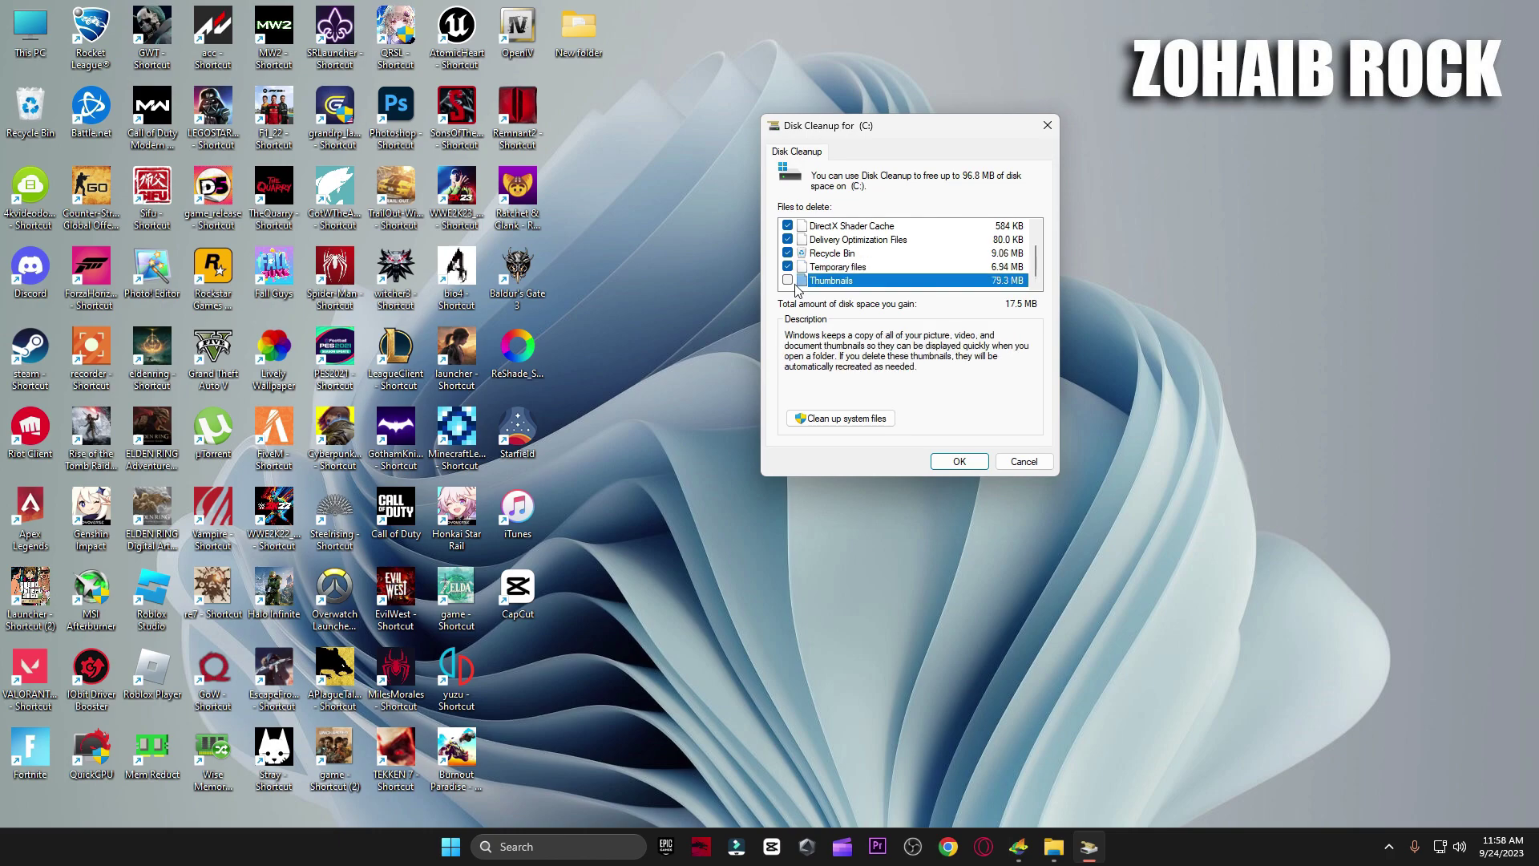
pyautogui.click(985, 457)
pyautogui.click(794, 430)
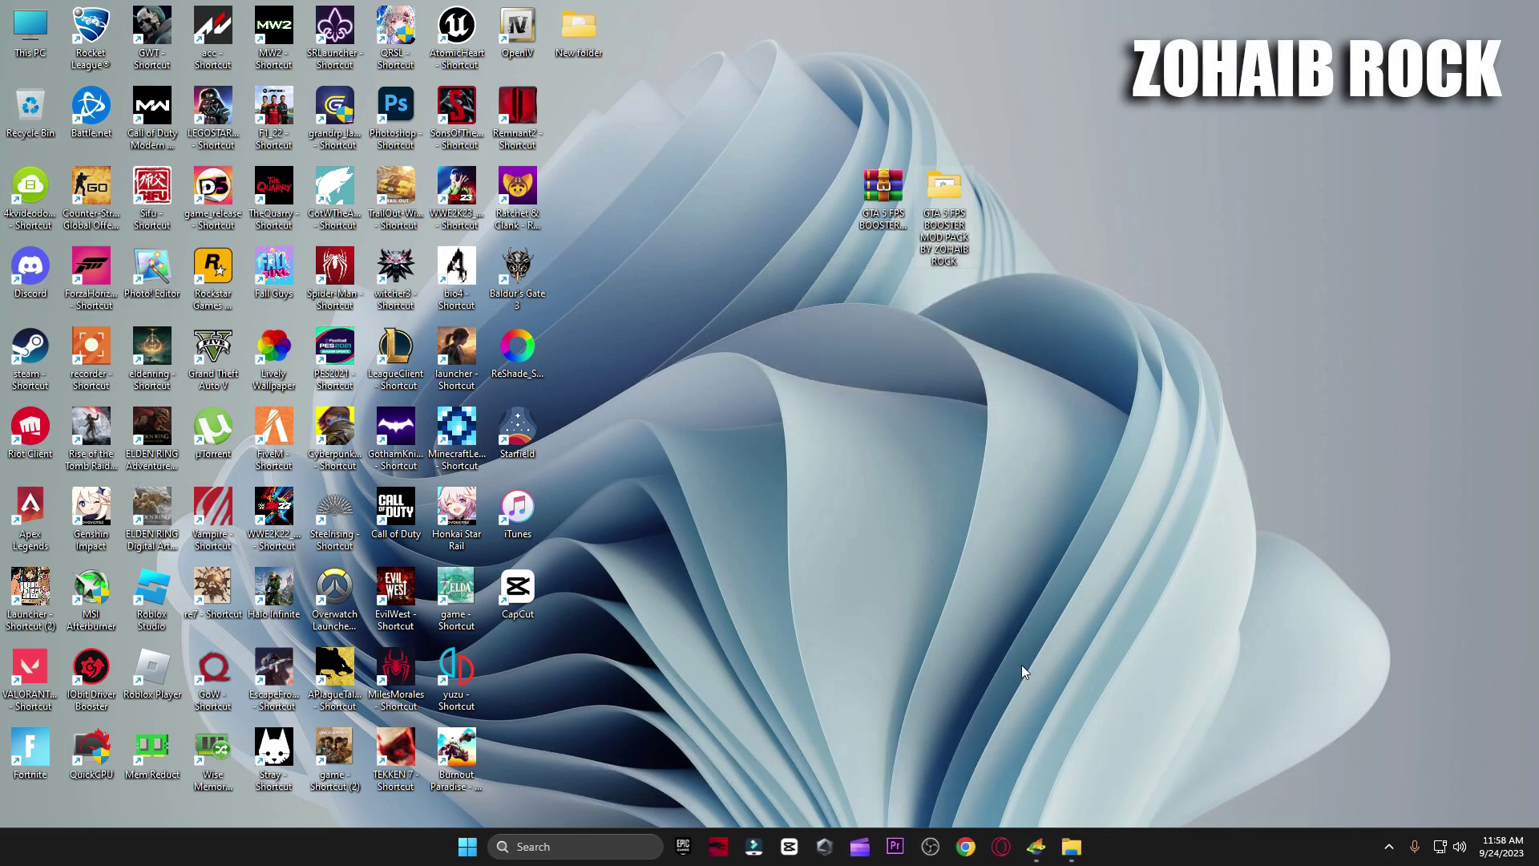
# - Open the mod pack's 2 GPU Best Settings folder and display its contents as large thumbnails
pyautogui.click(1074, 842)
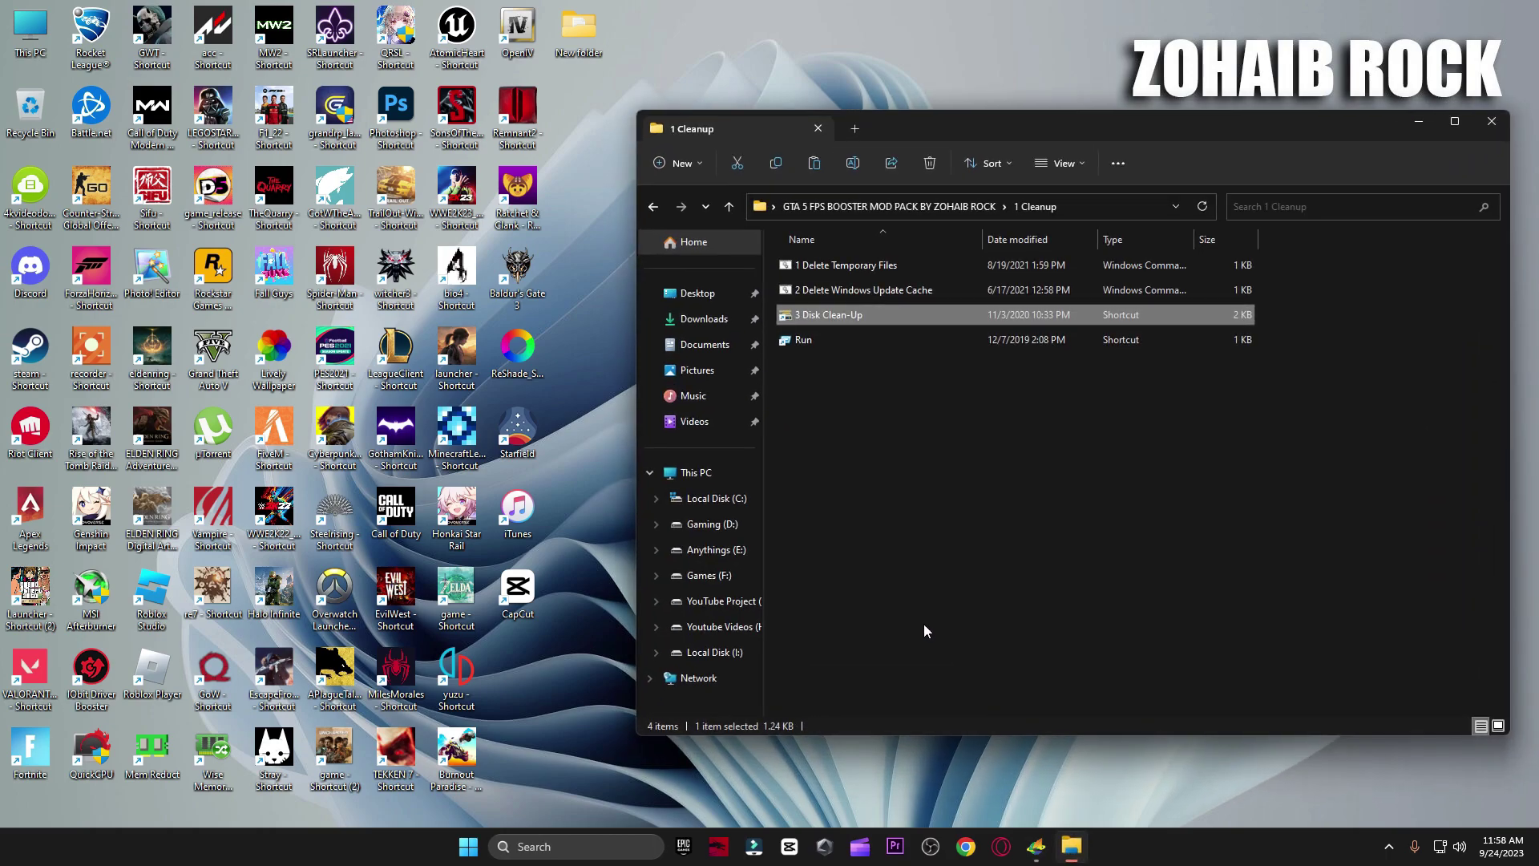
pyautogui.click(653, 206)
pyautogui.doubleClick(790, 316)
pyautogui.rightClick(926, 422)
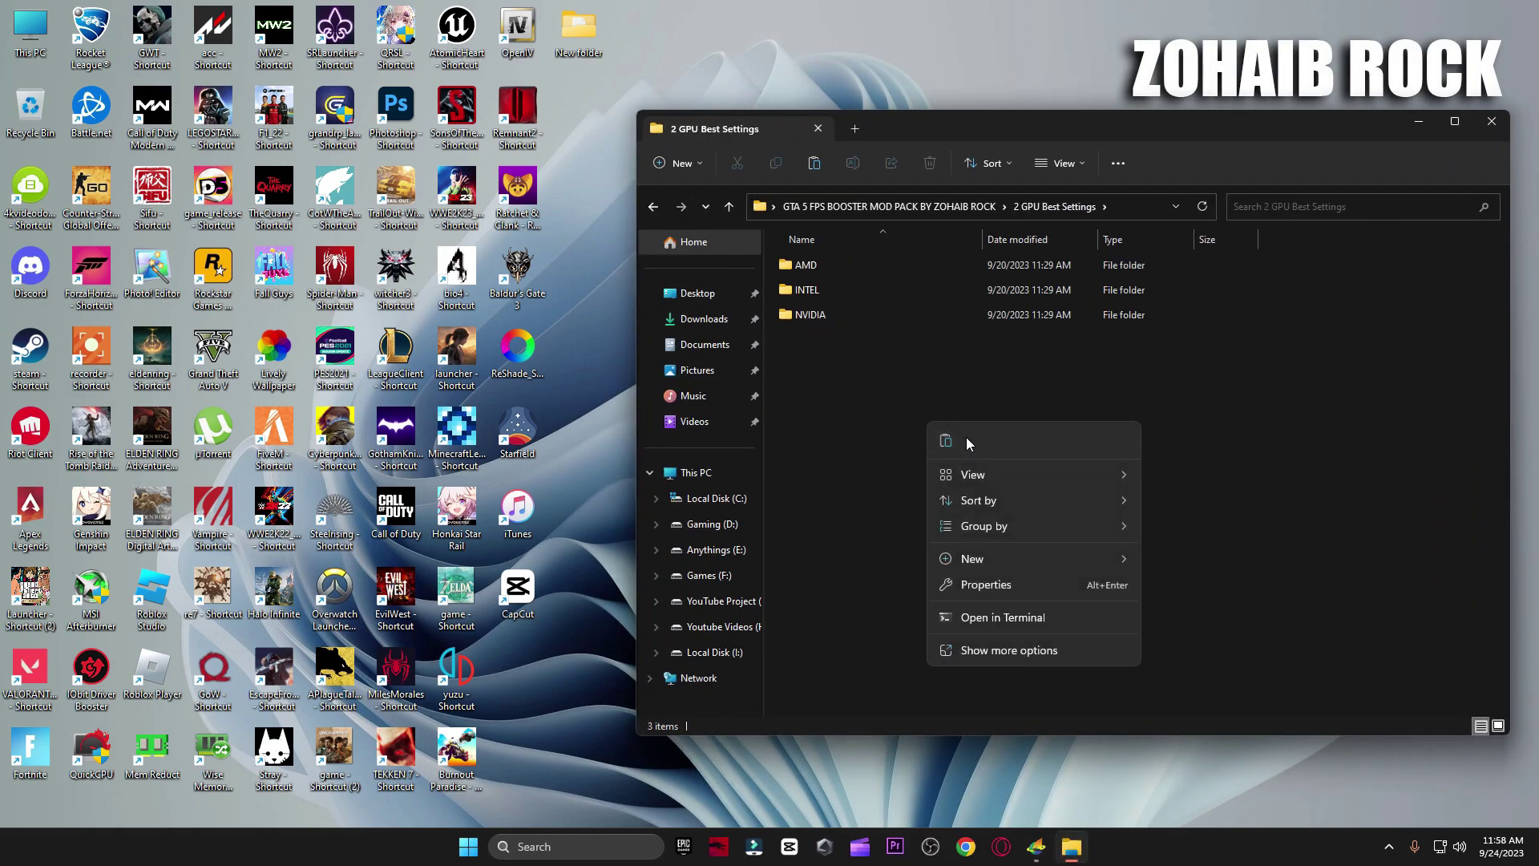
pyautogui.click(1211, 476)
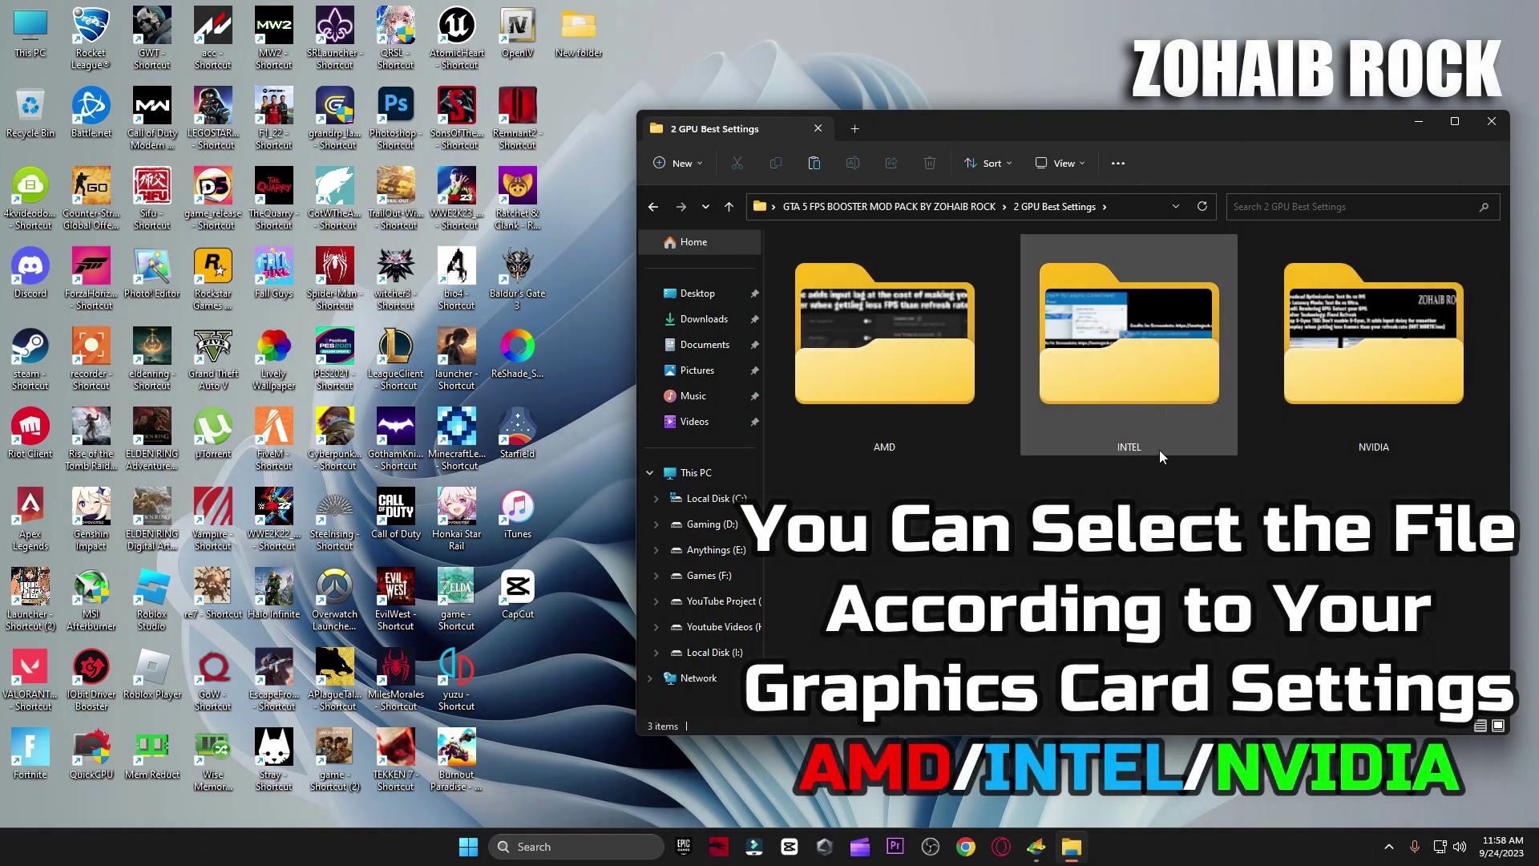
# - Open the AMD folder and view the images AMD ADVANCE SETTING 1 and AMD ADVANCE SETTING 2
pyautogui.doubleClick(921, 340)
pyautogui.doubleClick(826, 305)
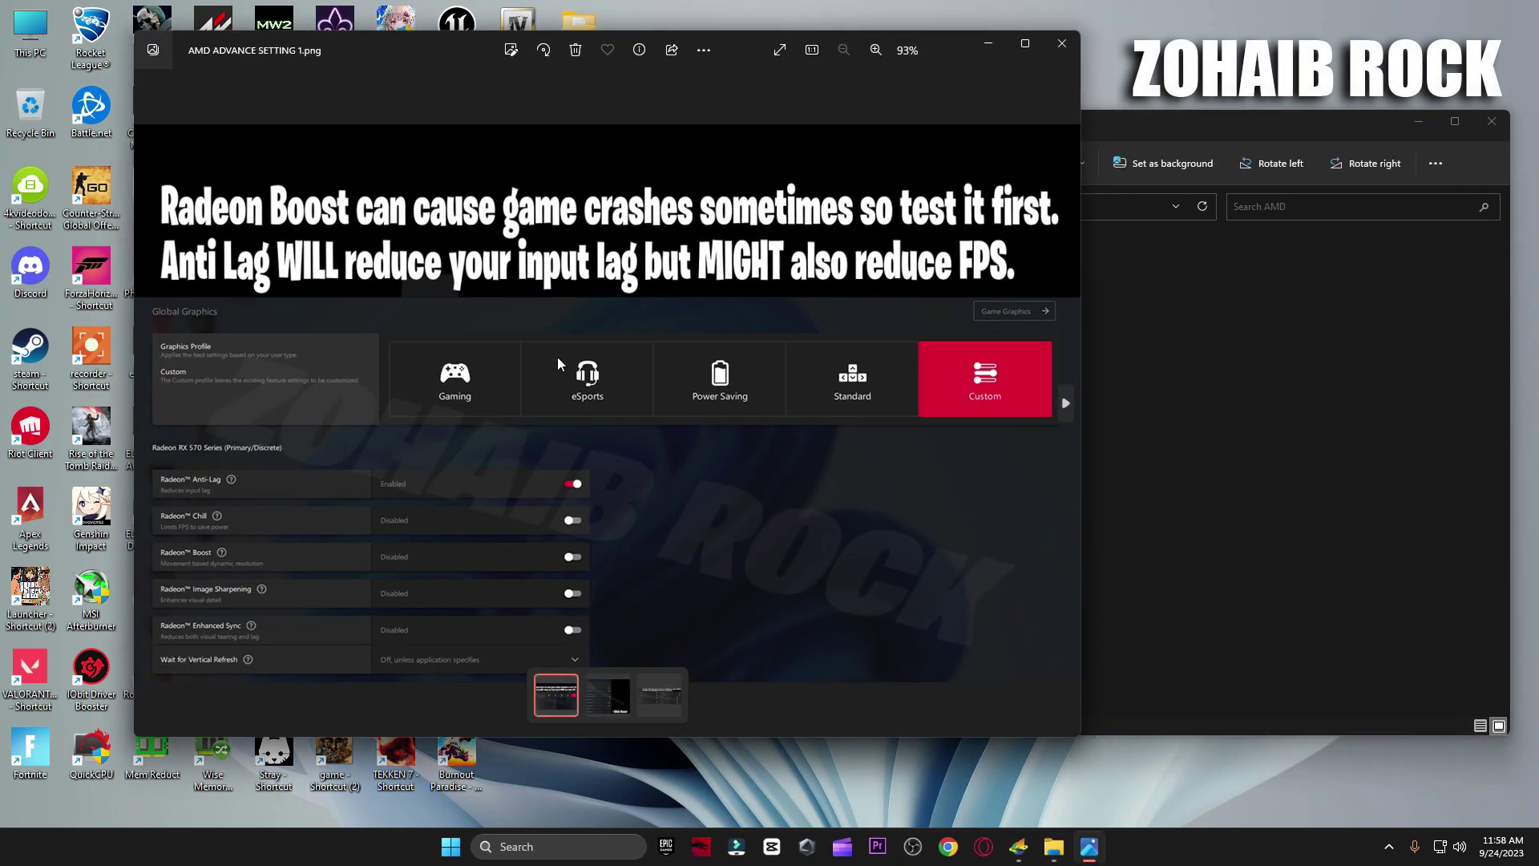
pyautogui.press('Right')
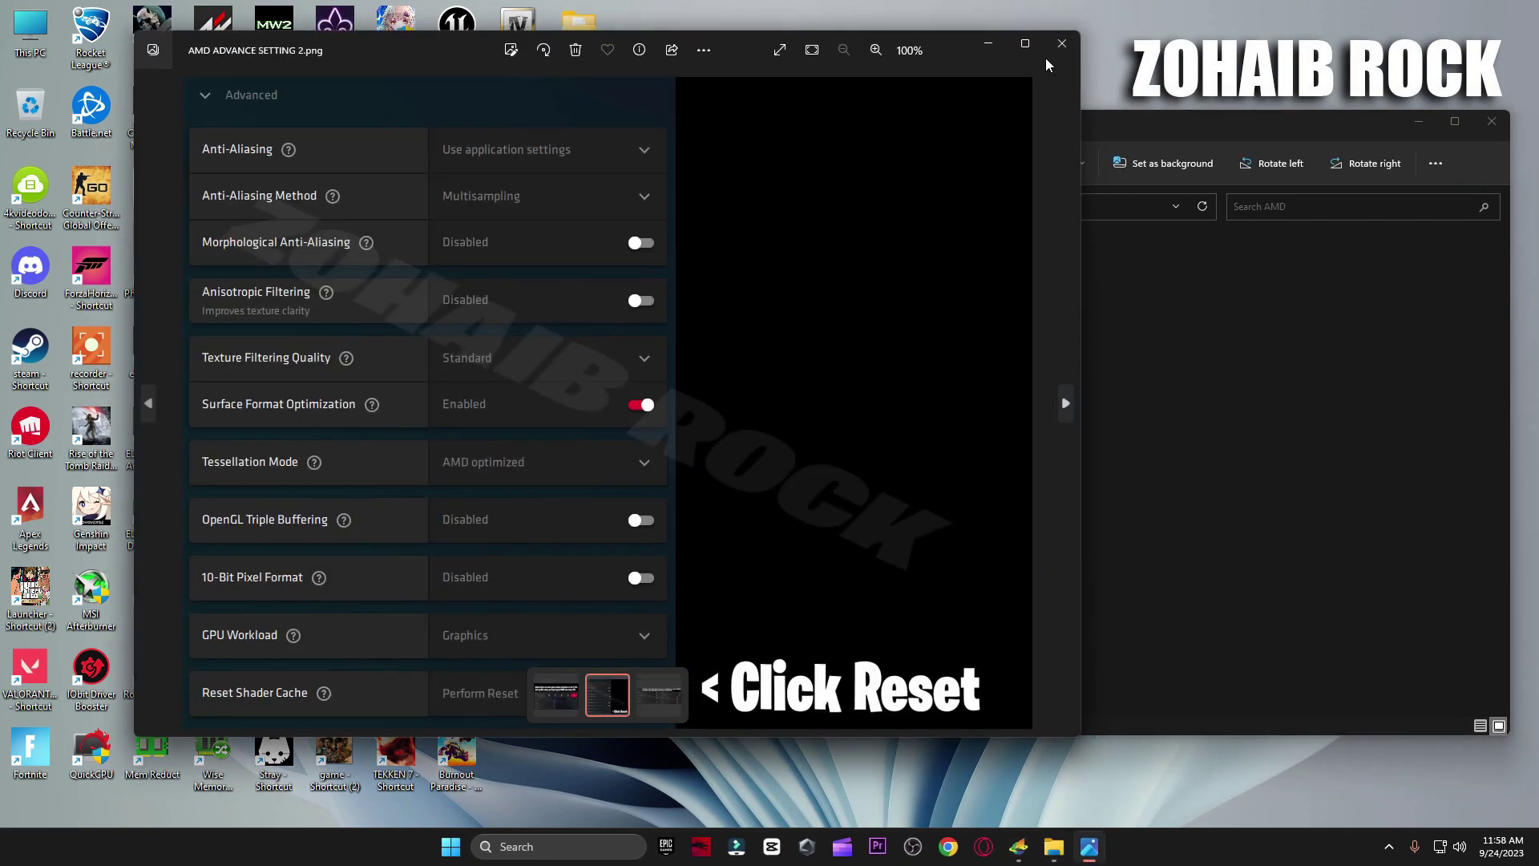
# - Close the AMD image, open the INTEL folder and view the Intel Graphics Command Center and Intel HD Graphics Control Panel images
pyautogui.click(1062, 44)
pyautogui.hotkey('alt', 'Up')
pyautogui.doubleClick(1115, 382)
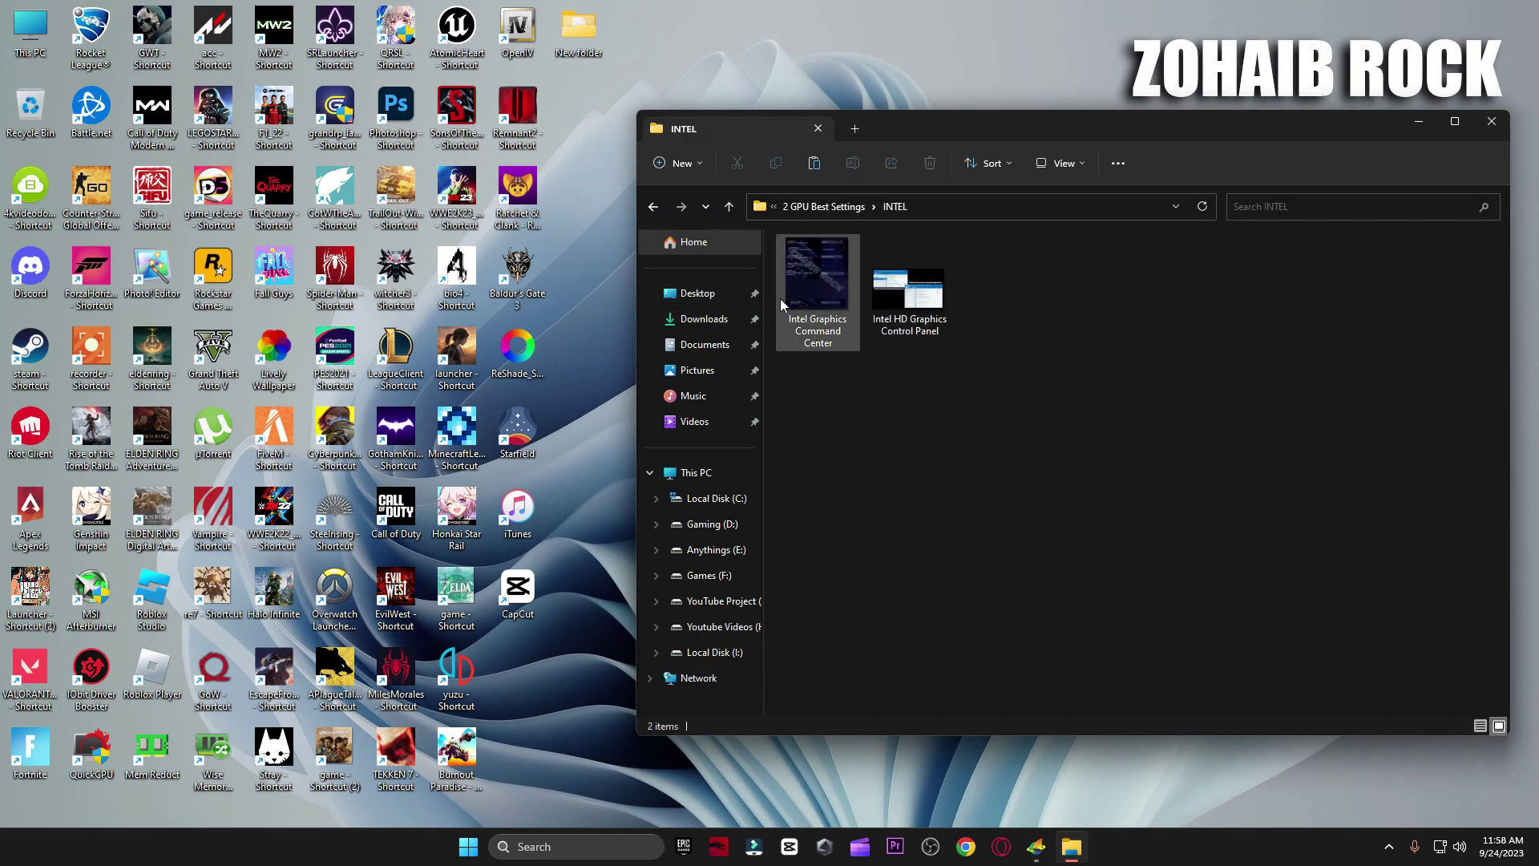
pyautogui.doubleClick(818, 297)
pyautogui.press('Right')
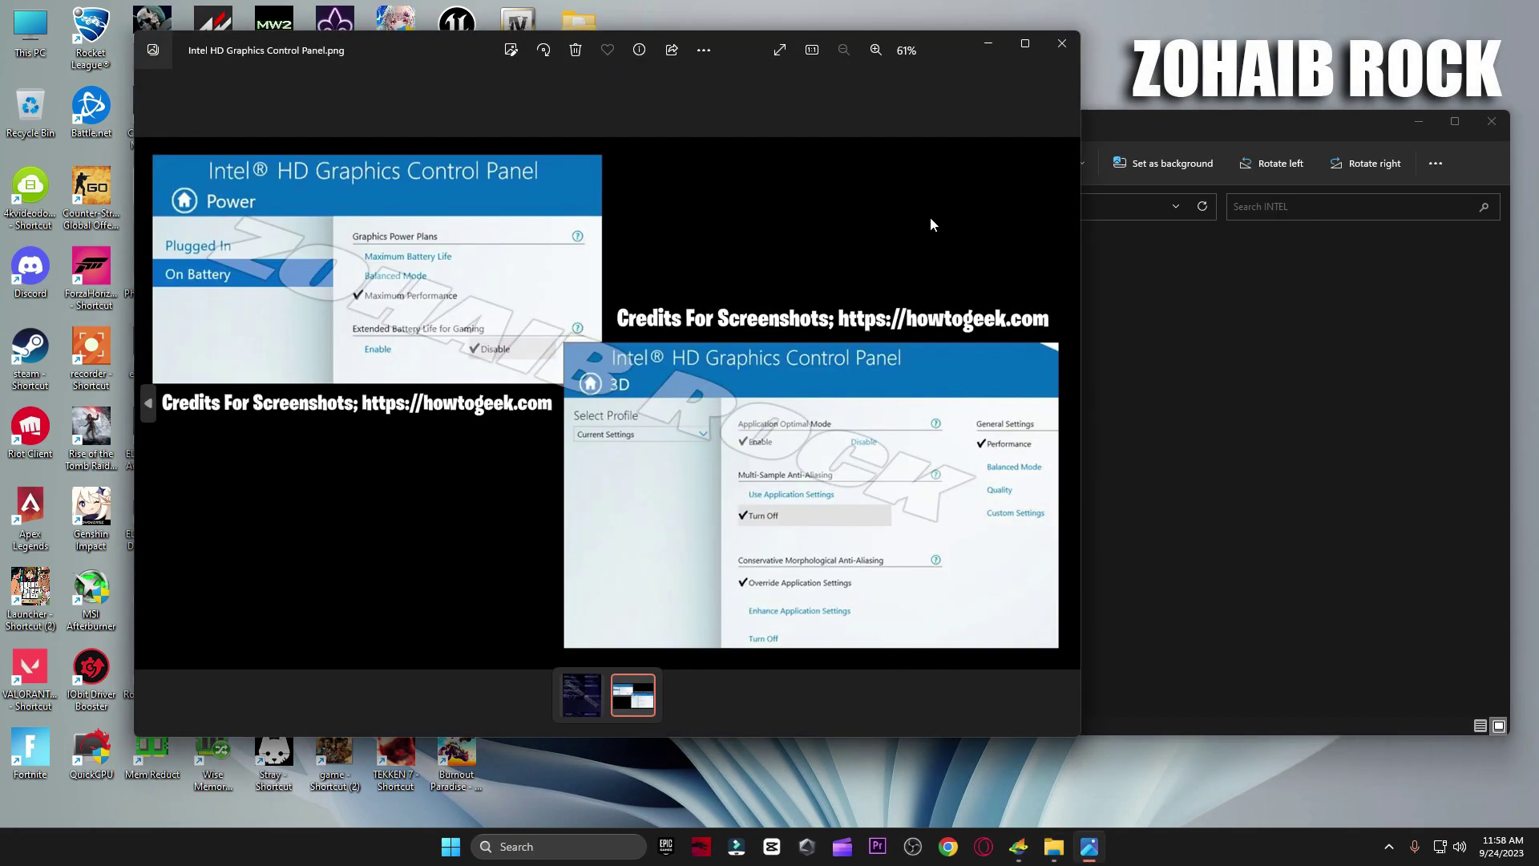
# - Close the Intel image, open the NVIDIA folder and view the NVIDIA Settings (Manage 3D Settings) image
pyautogui.click(1062, 43)
pyautogui.hotkey('alt', 'Up')
pyautogui.doubleClick(1374, 321)
pyautogui.click(805, 280)
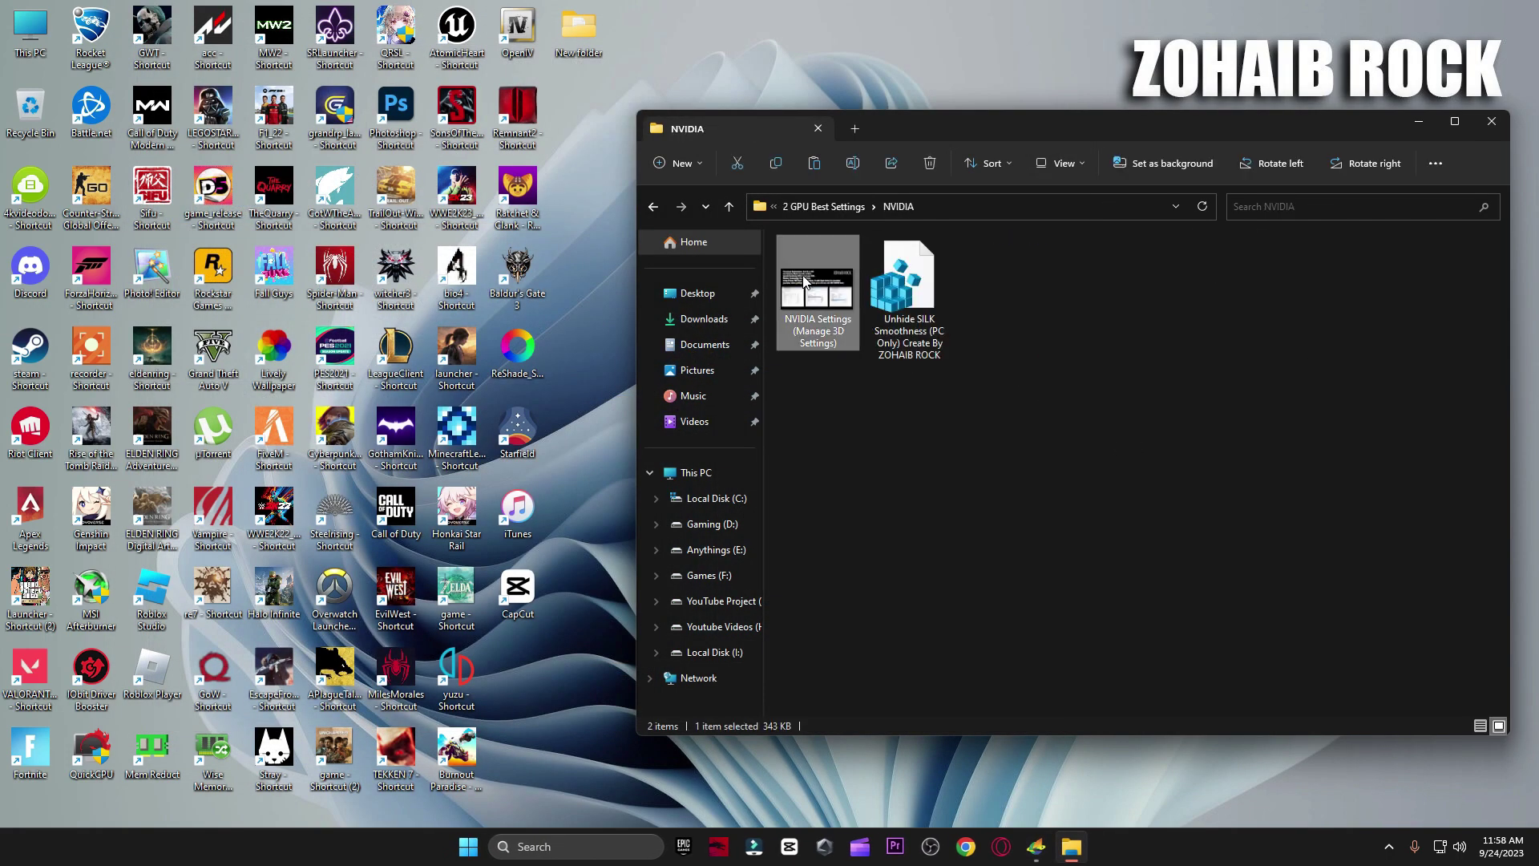
pyautogui.doubleClick(805, 281)
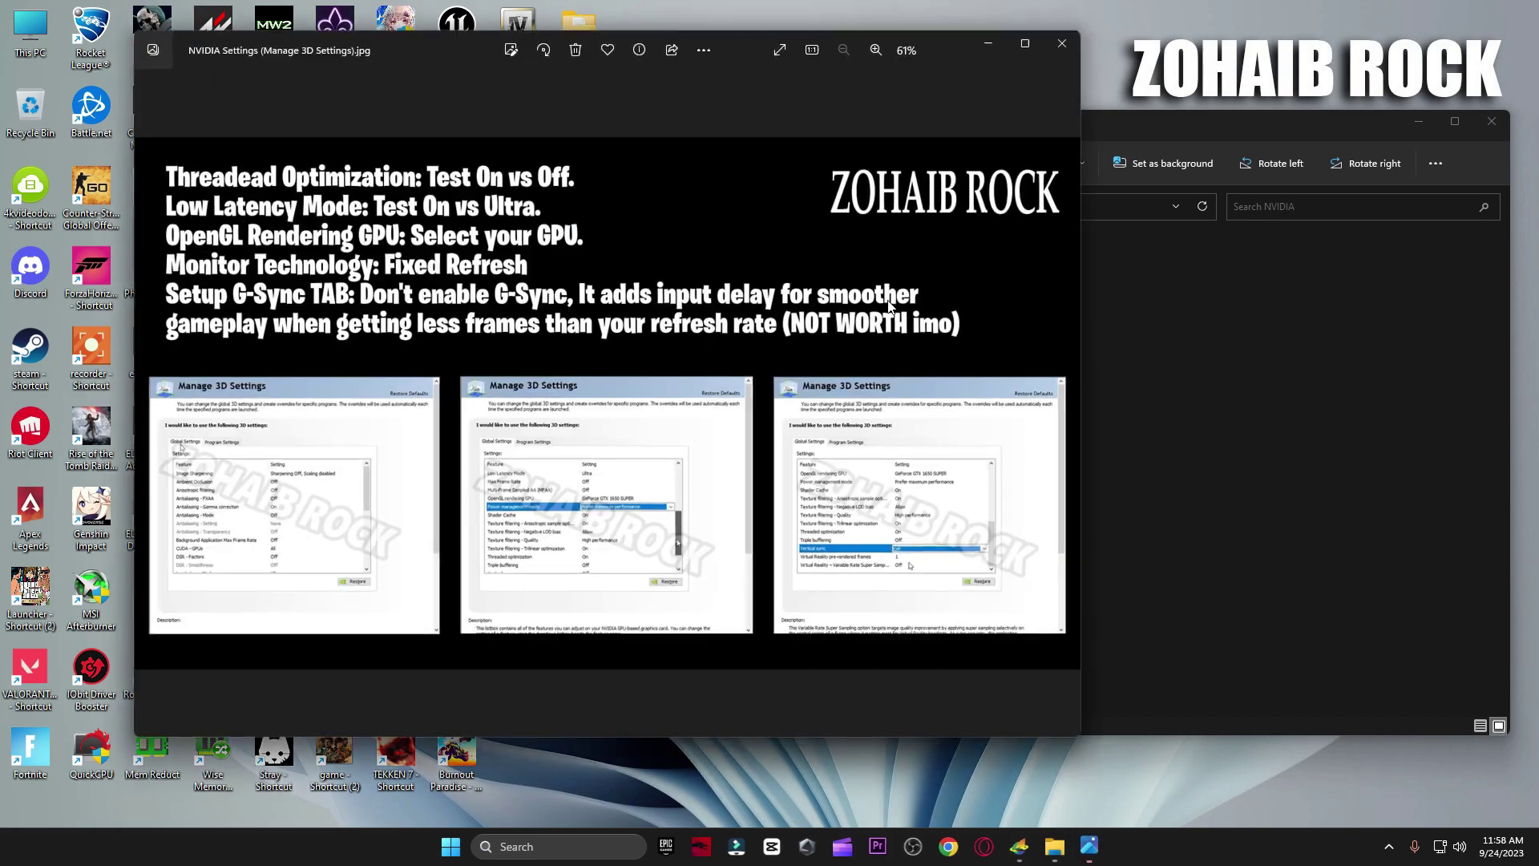
# - Launch NVIDIA Control Panel from the desktop, close the folder and image windows, and reposition the control panel
pyautogui.rightClick(1446, 252)
pyautogui.click(1467, 380)
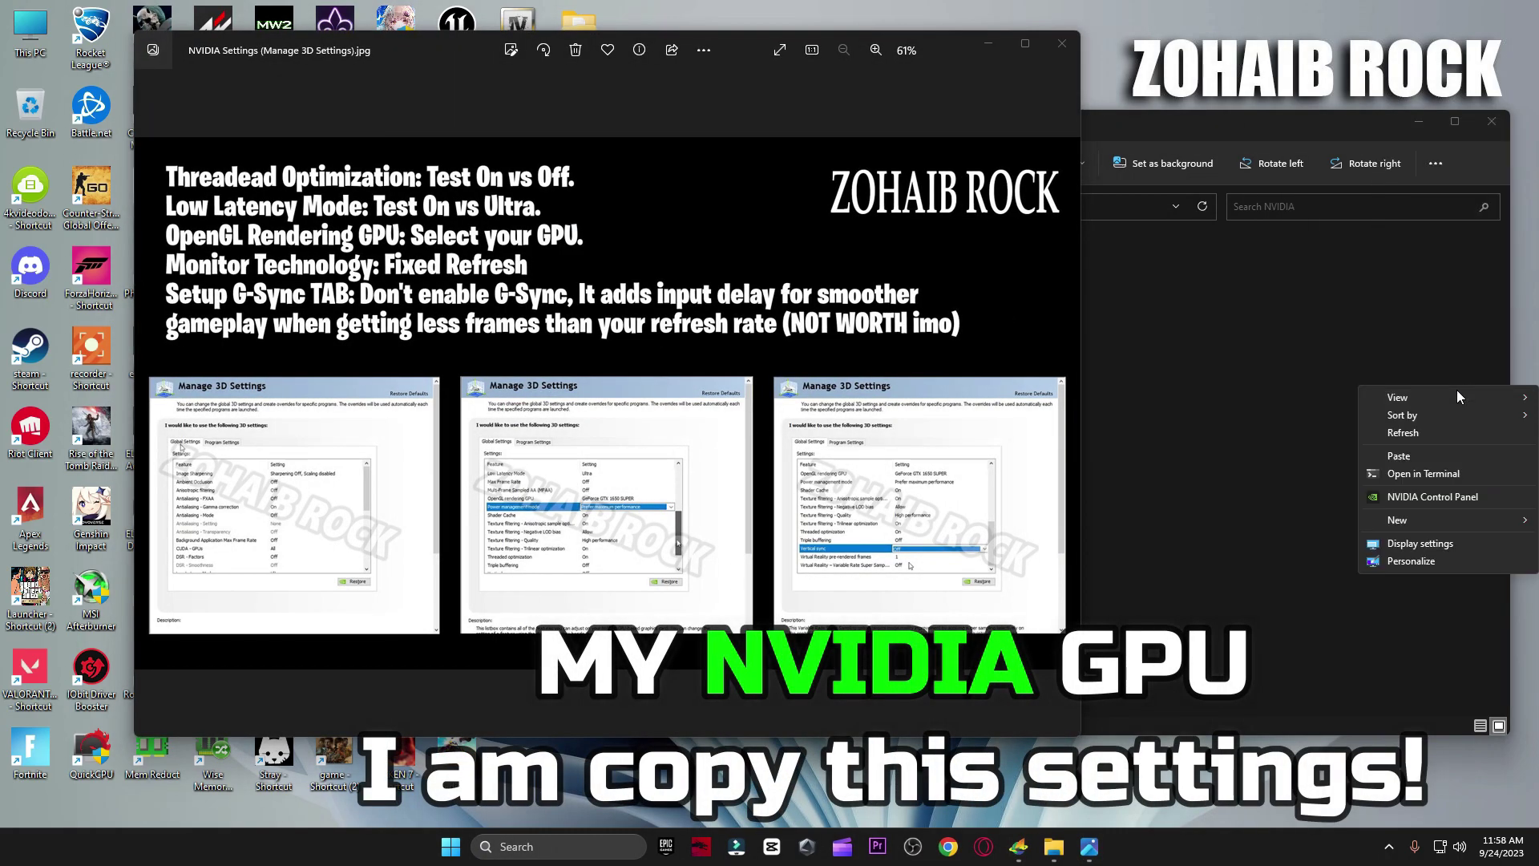
pyautogui.click(1455, 498)
pyautogui.click(1492, 121)
pyautogui.click(1069, 51)
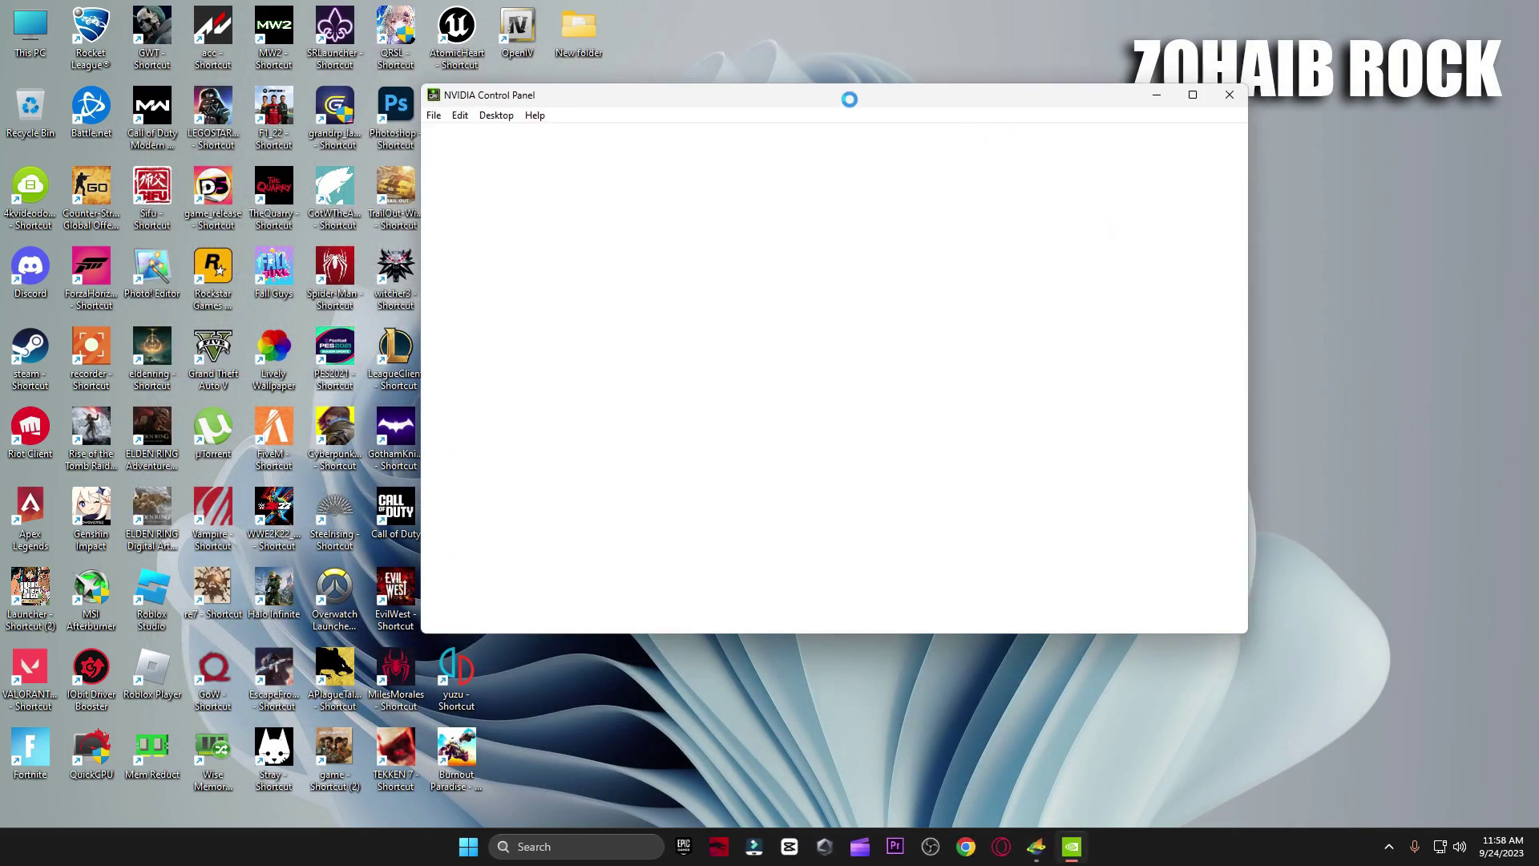
pyautogui.moveTo(850, 99); pyautogui.dragTo(1026, 141)
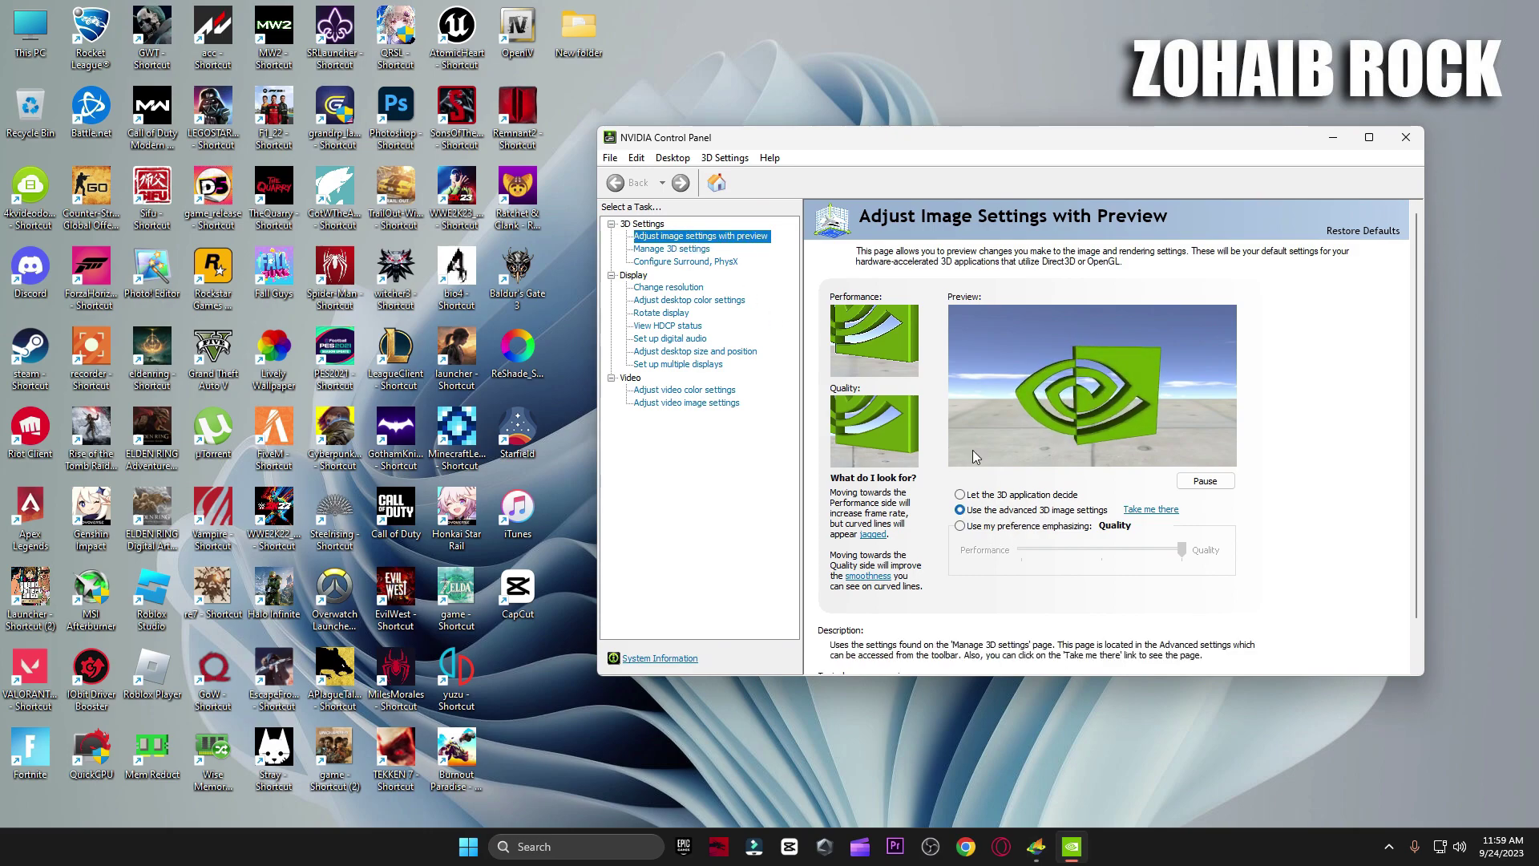
# - Review the whole list of global settings under Manage 3D Settings and close NVIDIA Control Panel
pyautogui.click(658, 250)
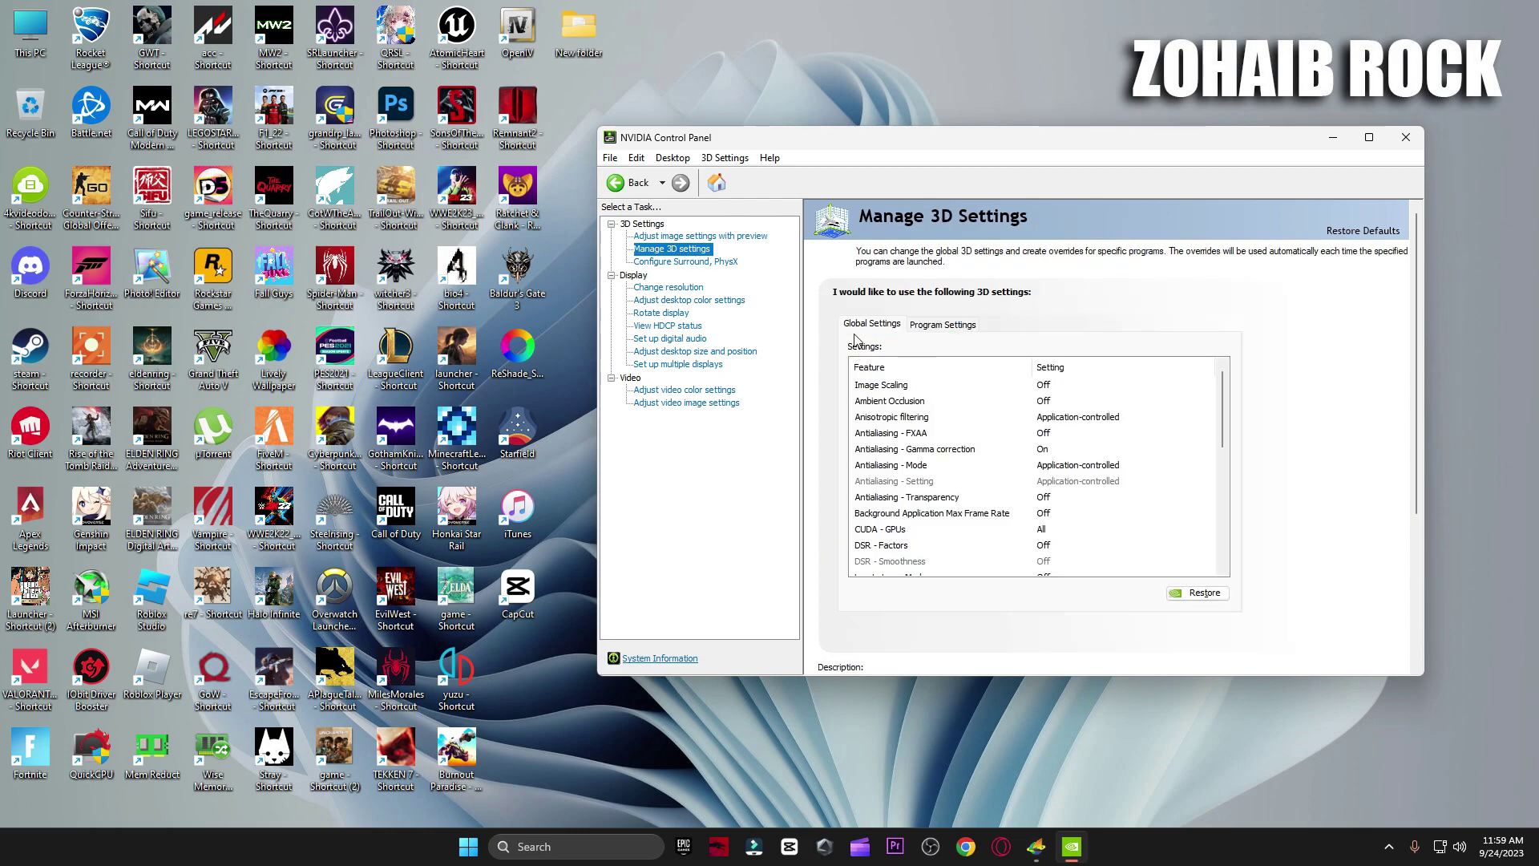
pyautogui.scroll(-1, 1060, 478)
pyautogui.scroll(-2, 1100, 457)
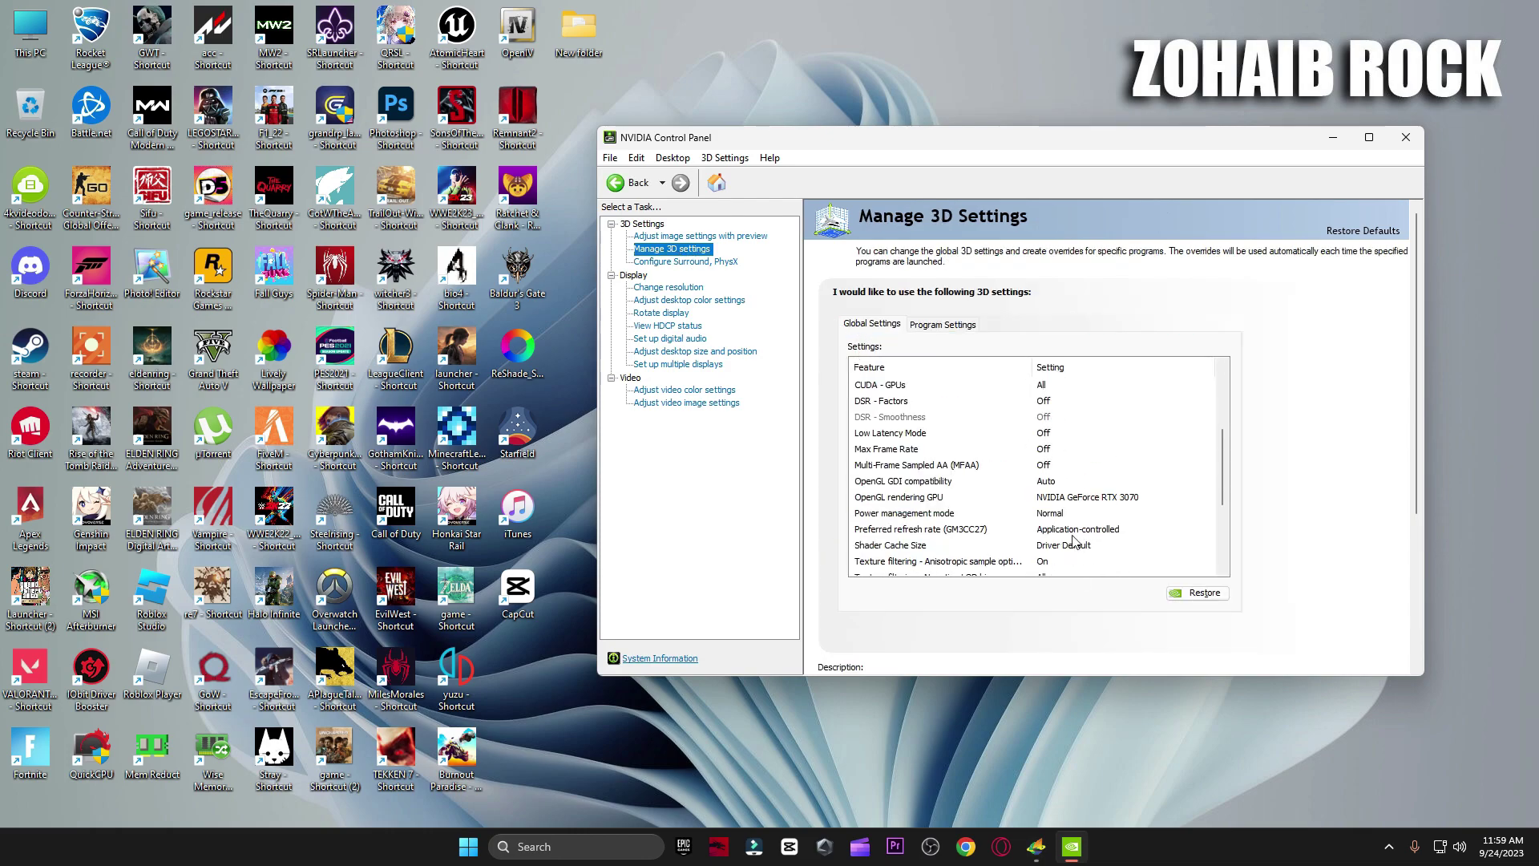
pyautogui.scroll(-2, 1084, 453)
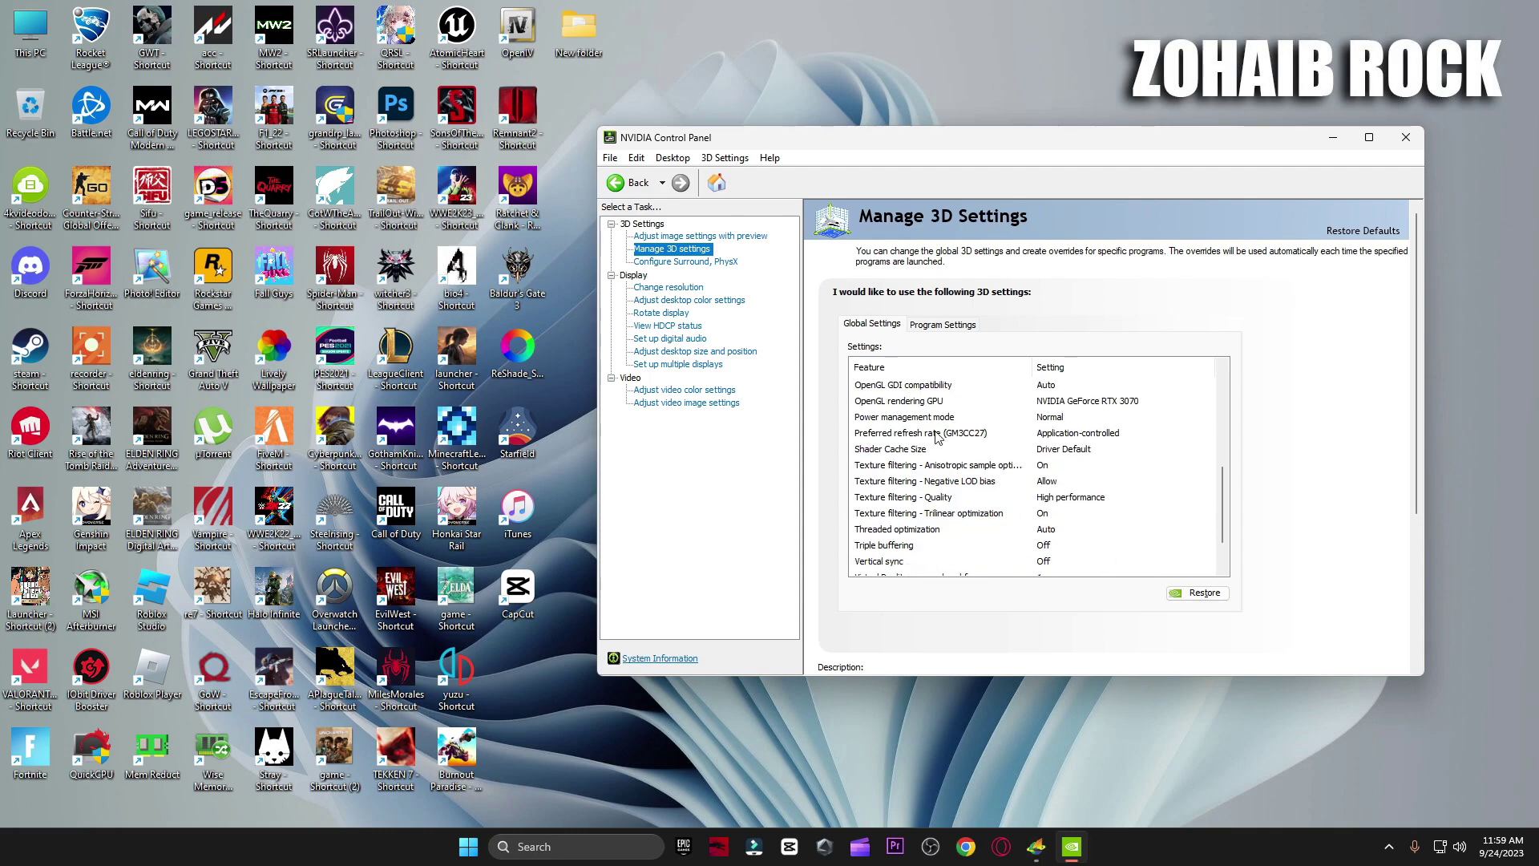
pyautogui.scroll(-1, 1135, 513)
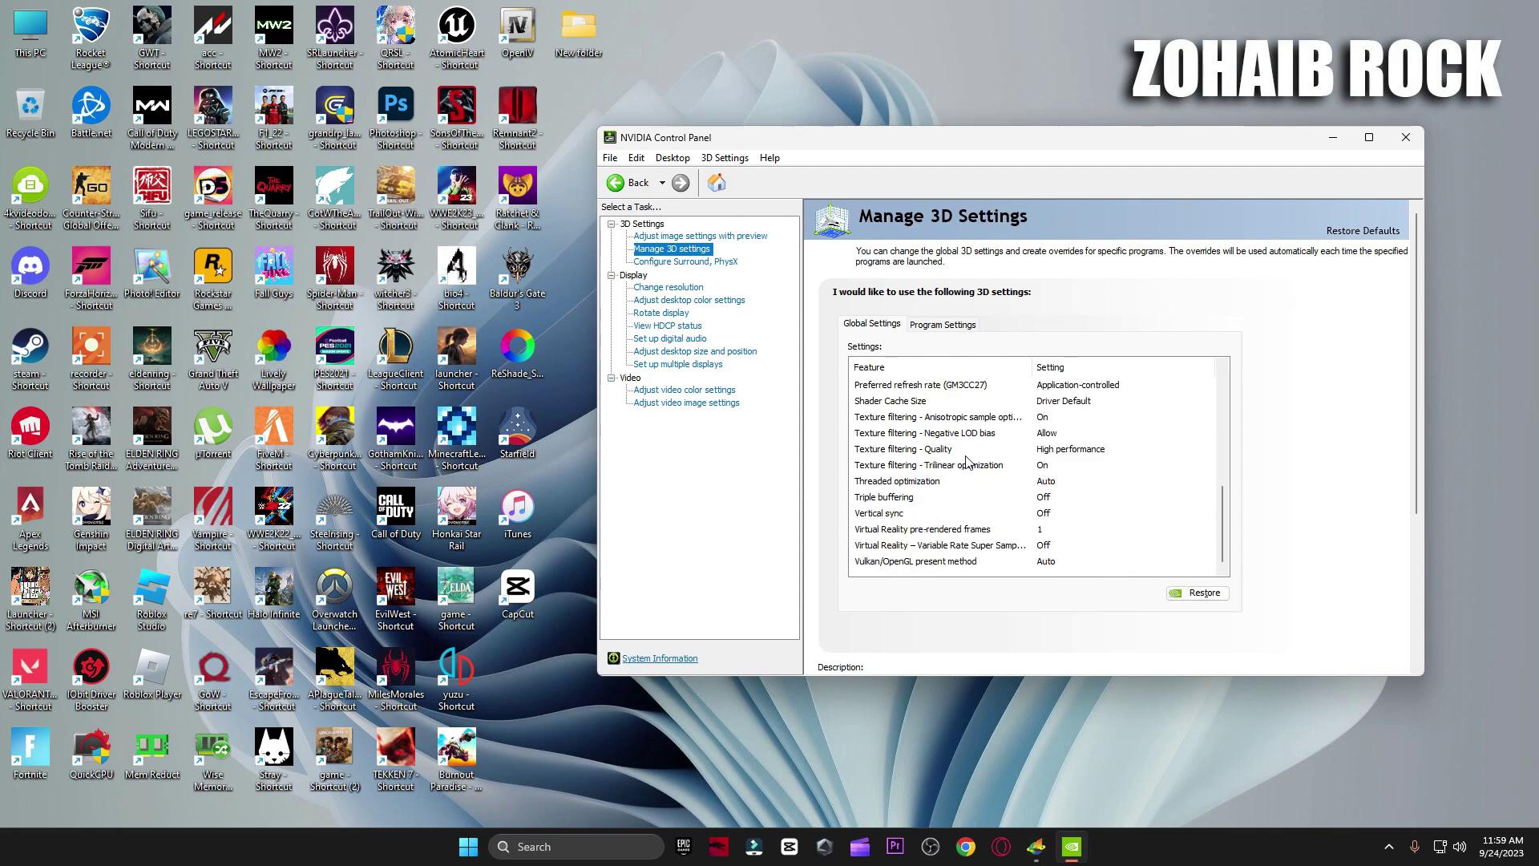
pyautogui.click(759, 243)
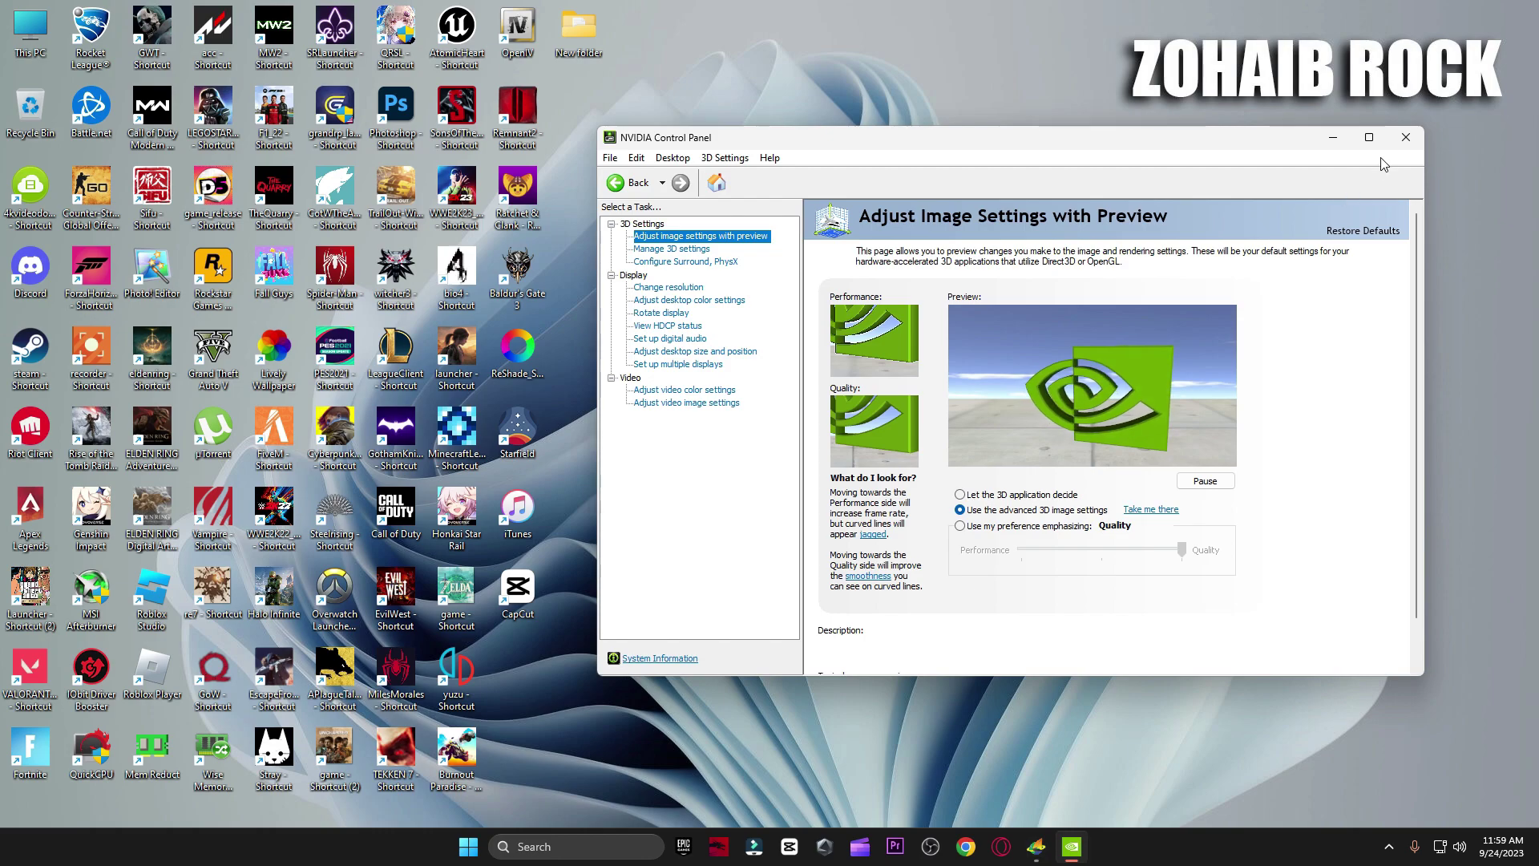
pyautogui.click(1405, 137)
# - Open the mod pack's 3 Power Plan folder and go into Quick-CPU and its 64bit subfolder
pyautogui.doubleClick(953, 210)
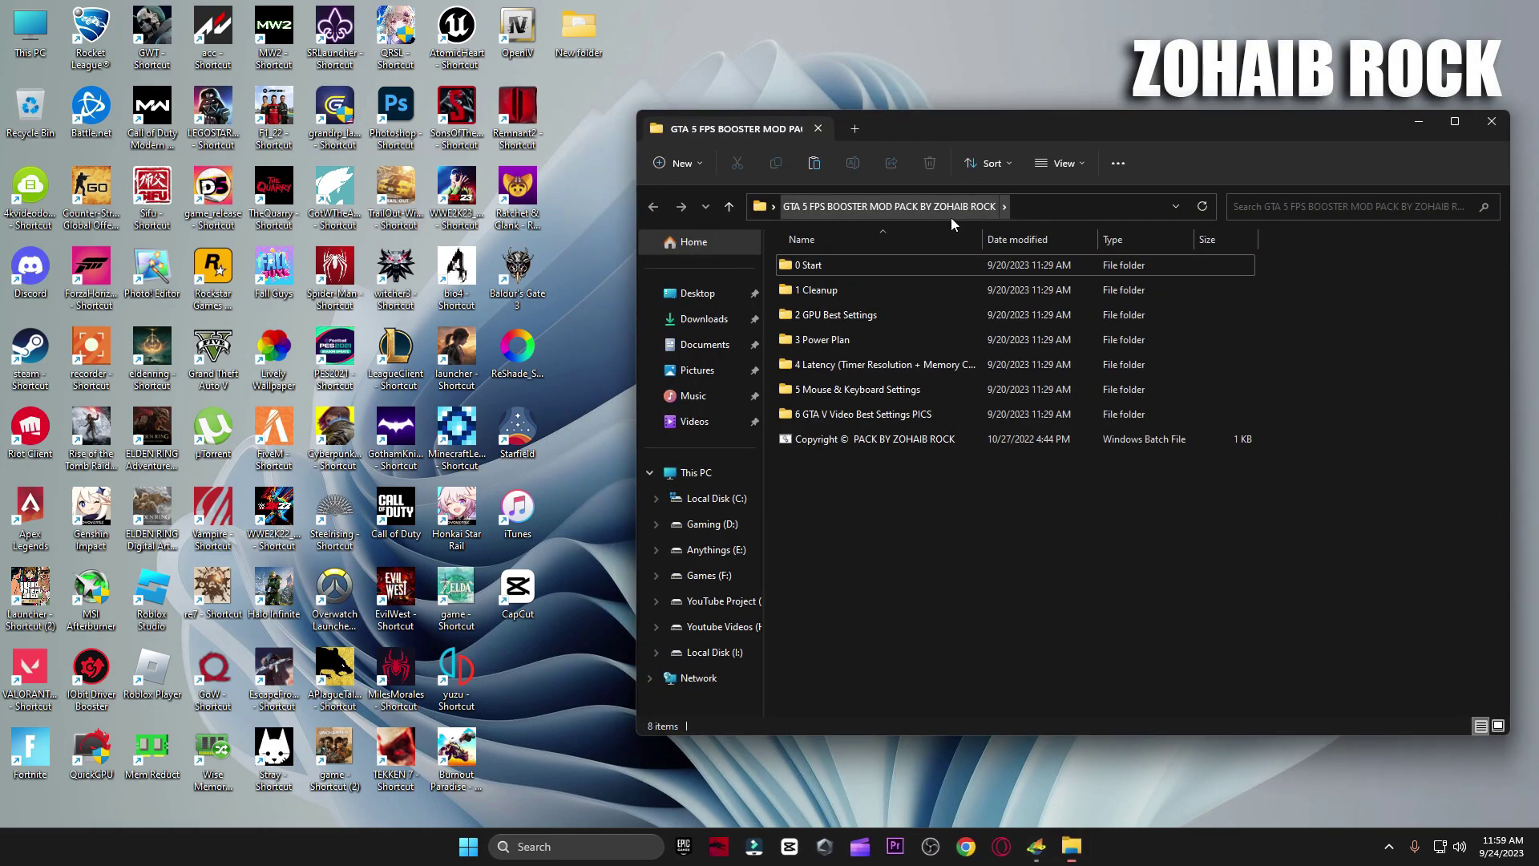
pyautogui.doubleClick(855, 335)
pyautogui.doubleClick(838, 267)
pyautogui.doubleClick(839, 291)
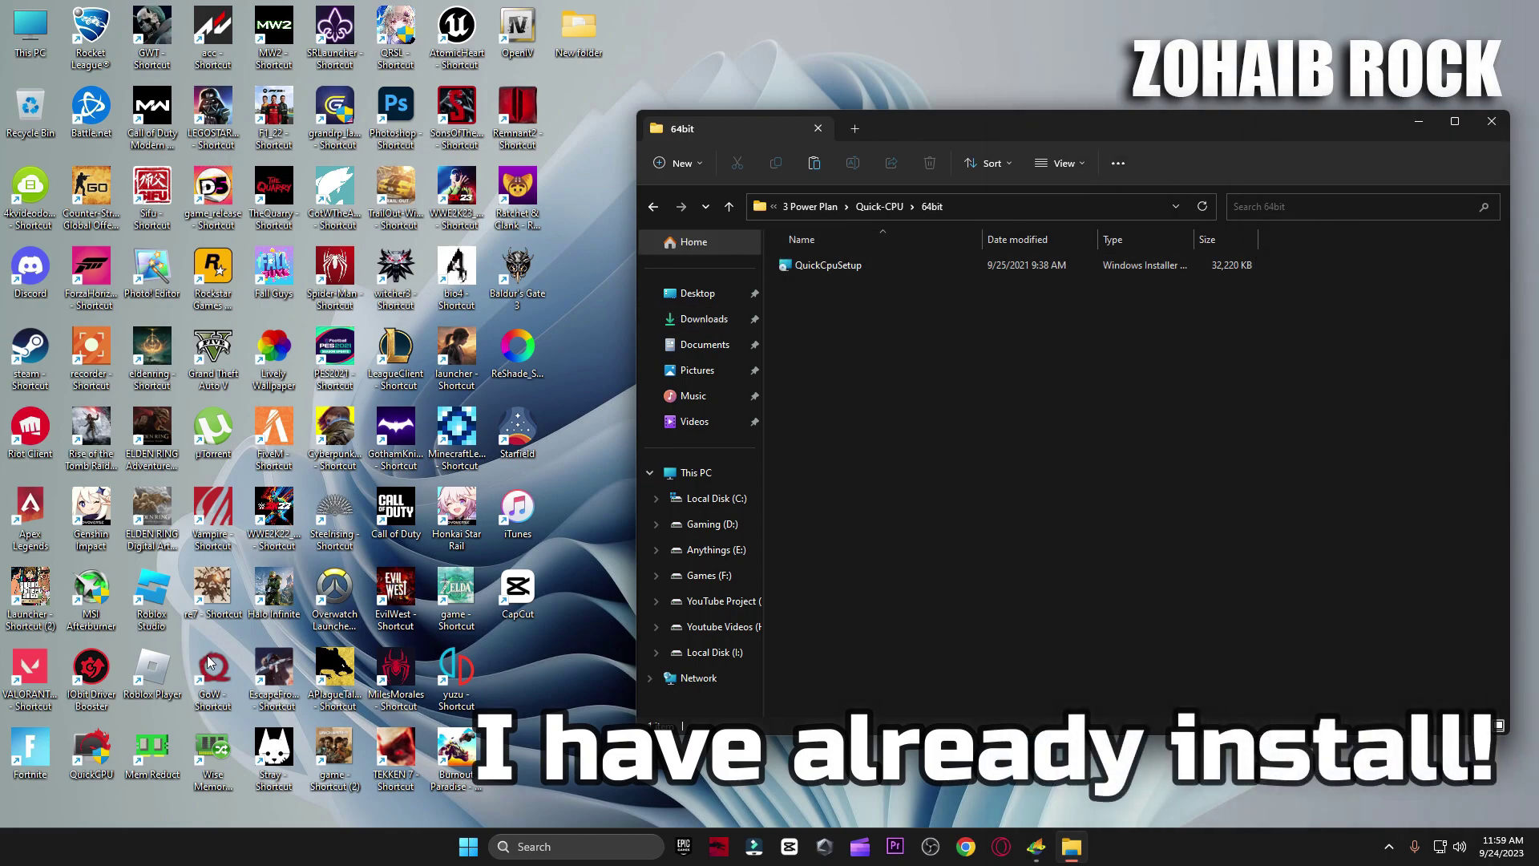
# - Launch Quick CPU from its desktop shortcut, close the 64bit folder window and reposition the program window
pyautogui.click(93, 762)
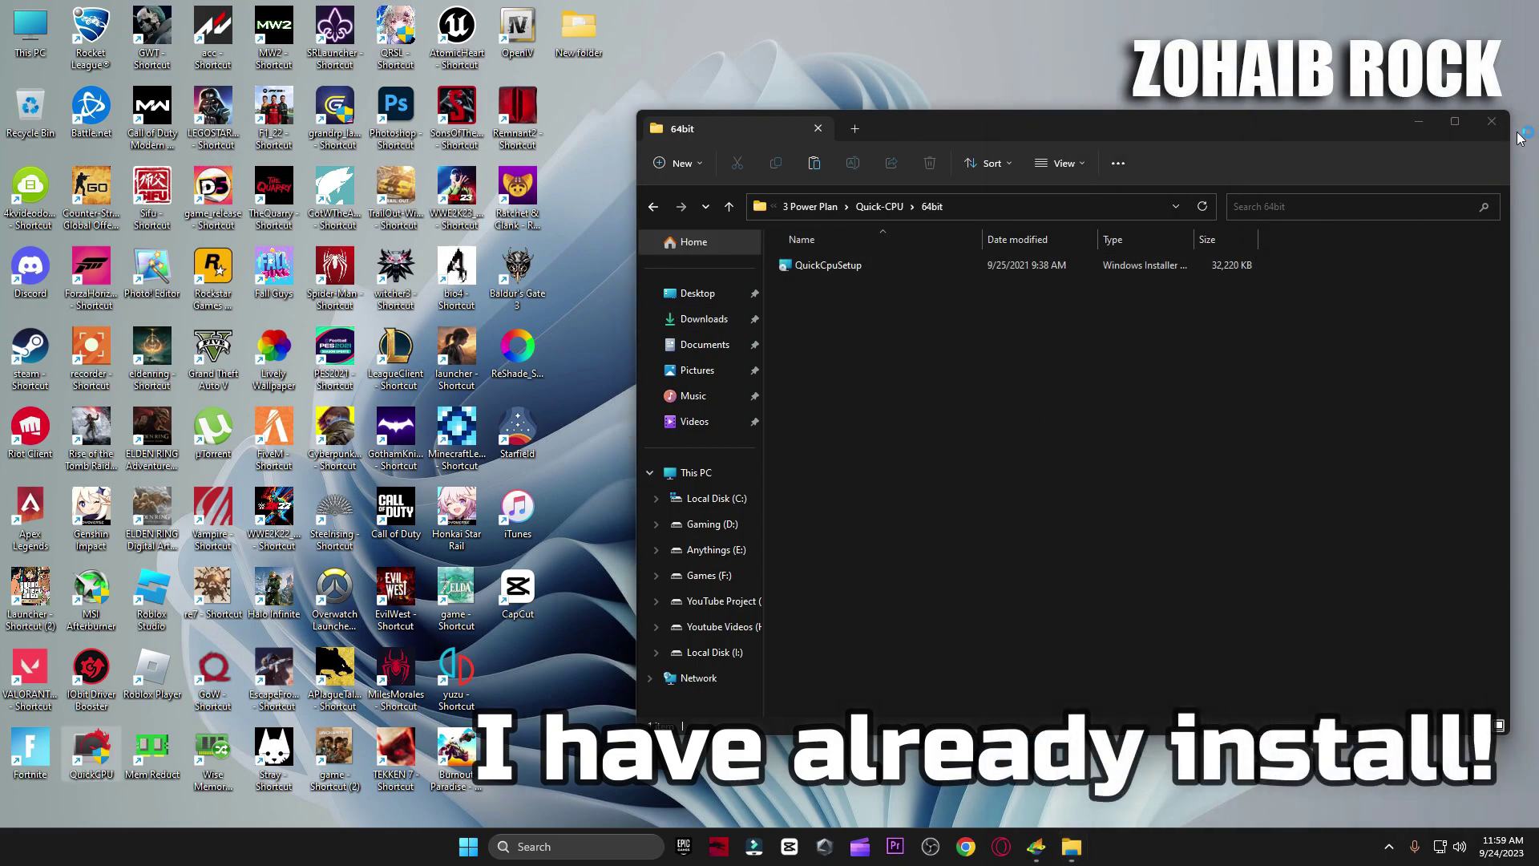
pyautogui.click(1491, 121)
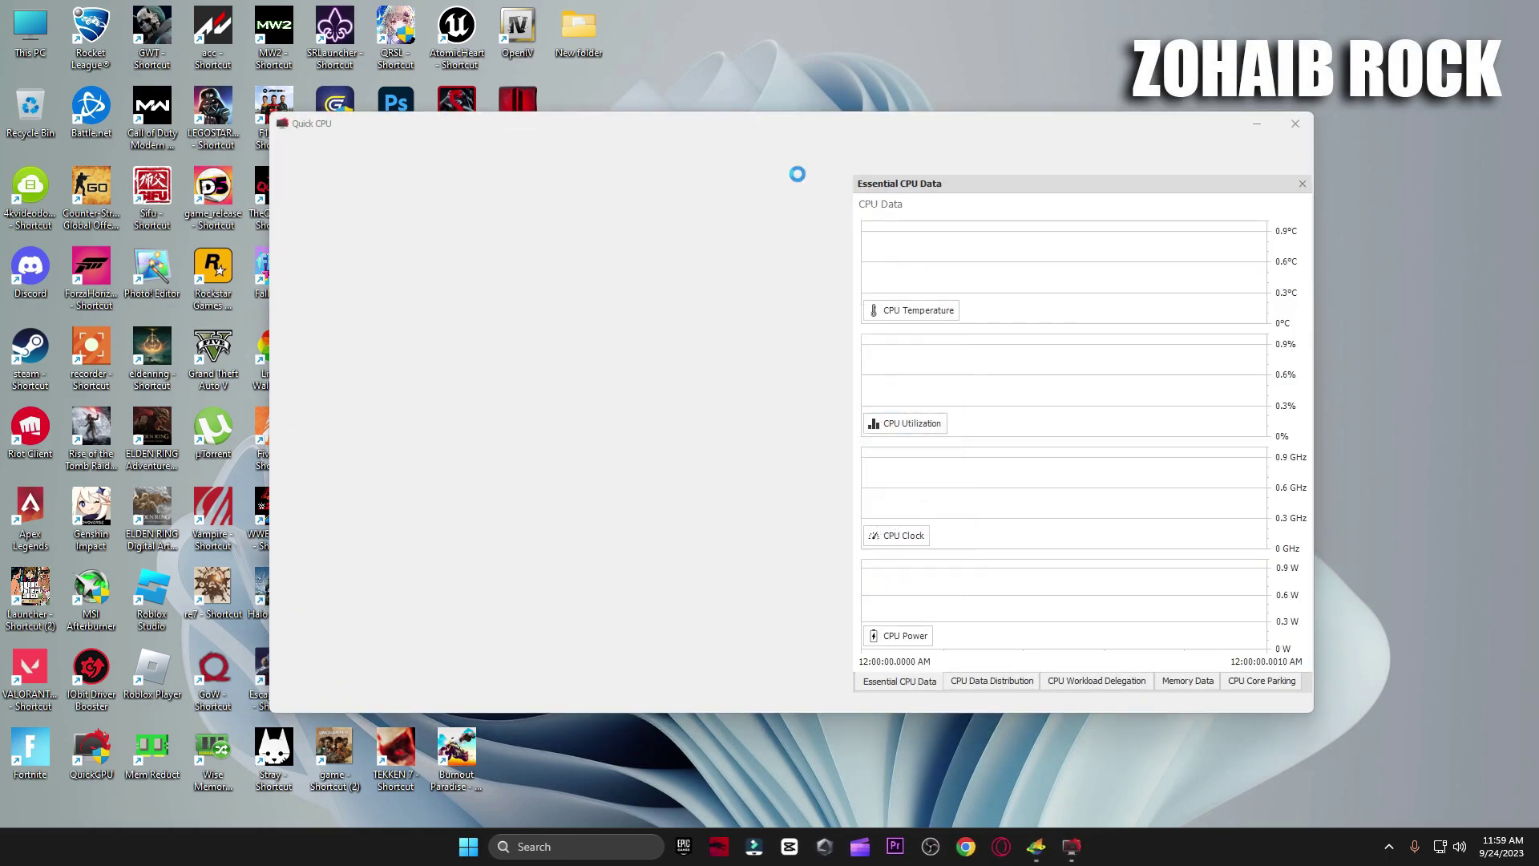
pyautogui.moveTo(686, 123); pyautogui.dragTo(898, 128)
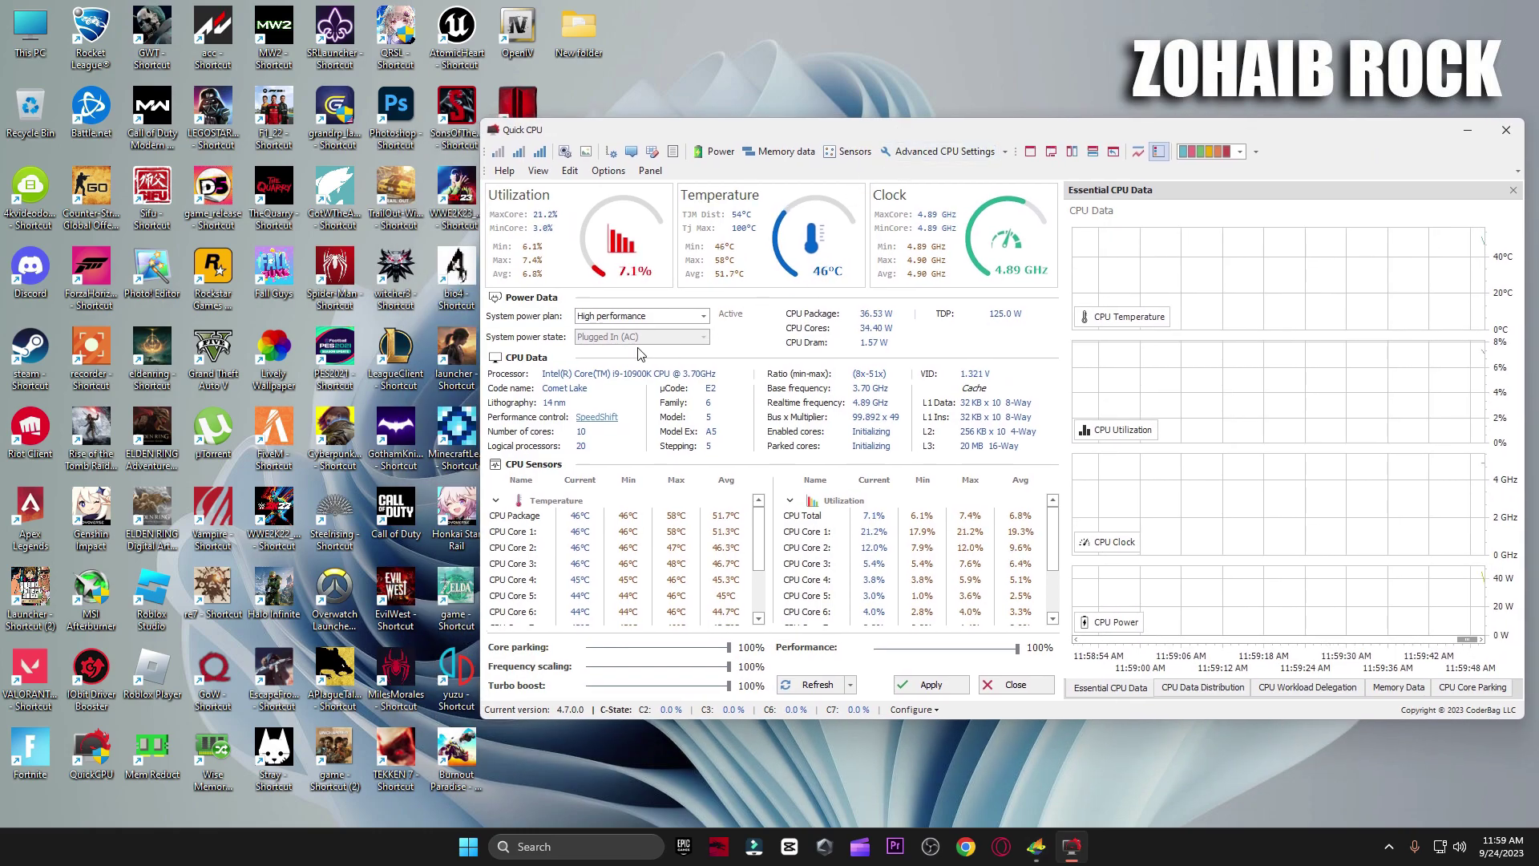
# - Select the High performance system power plan with frequency scaling at 100%, apply the changes and close Quick CPU
pyautogui.click(641, 316)
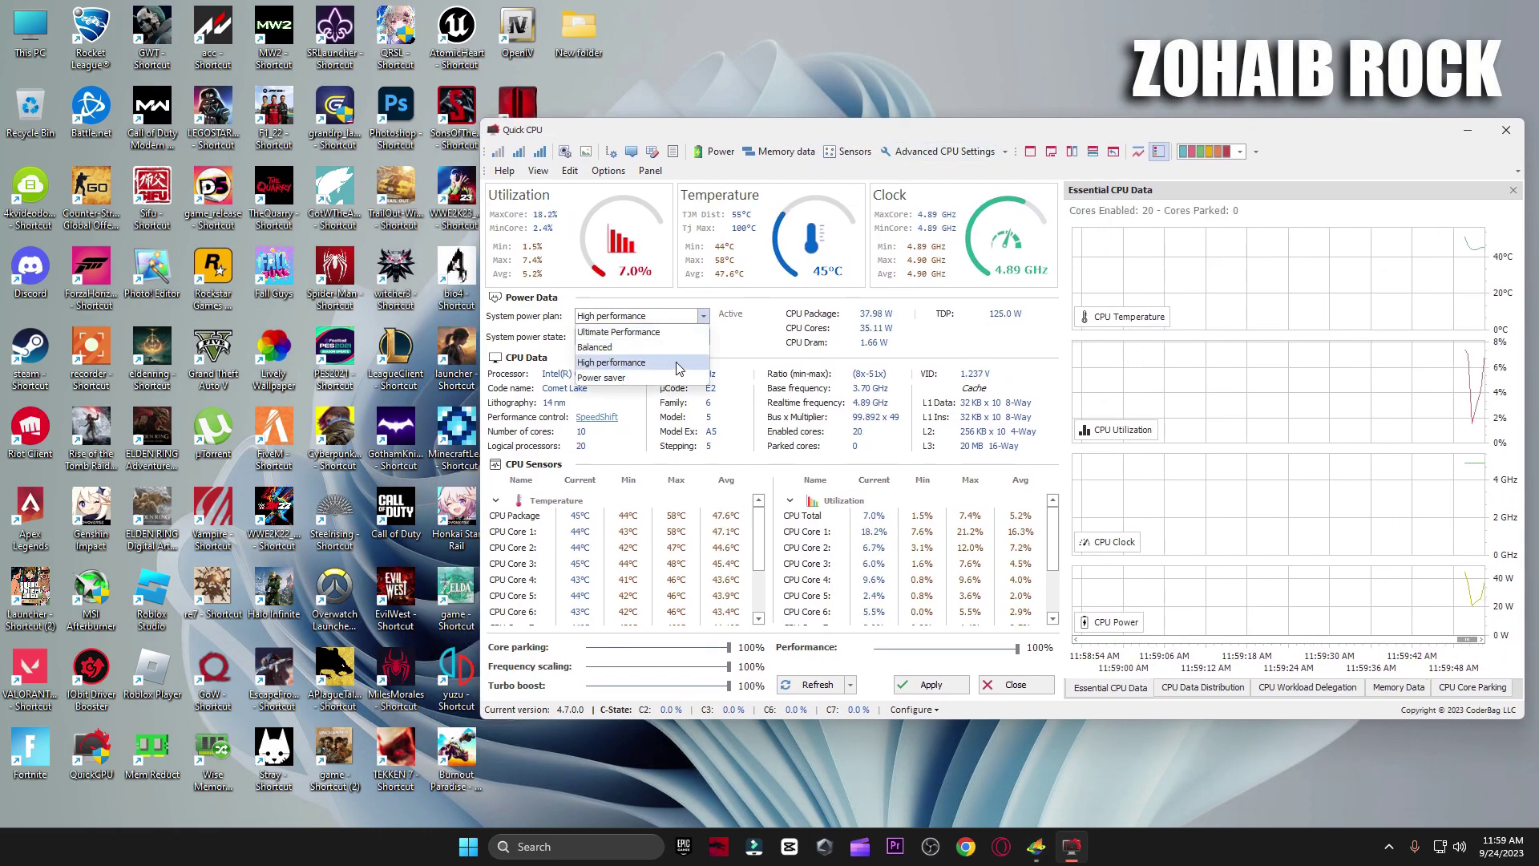
pyautogui.click(629, 369)
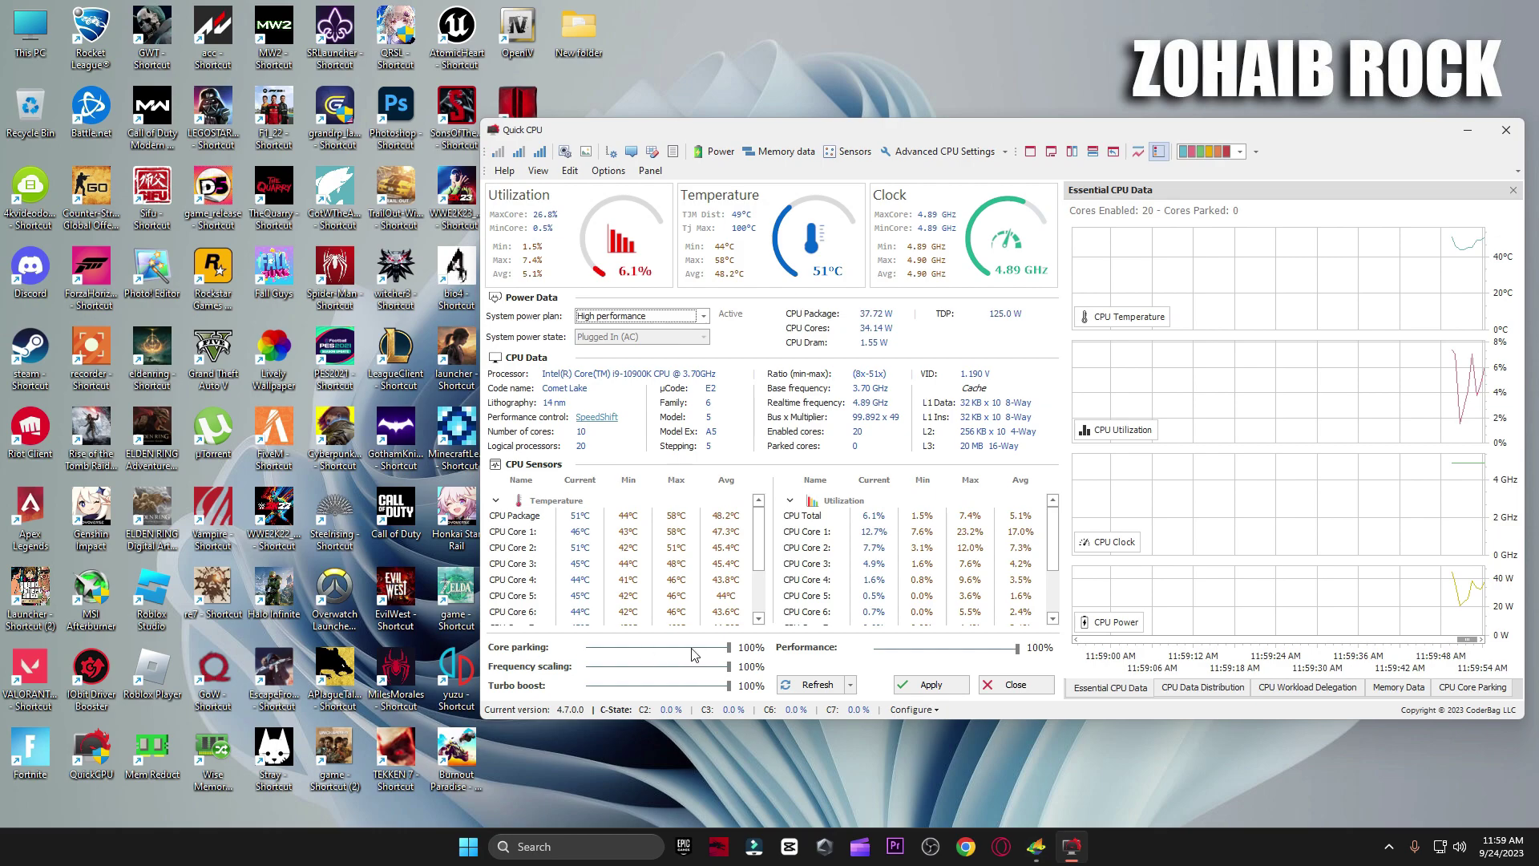
pyautogui.moveTo(728, 667); pyautogui.dragTo(628, 682)
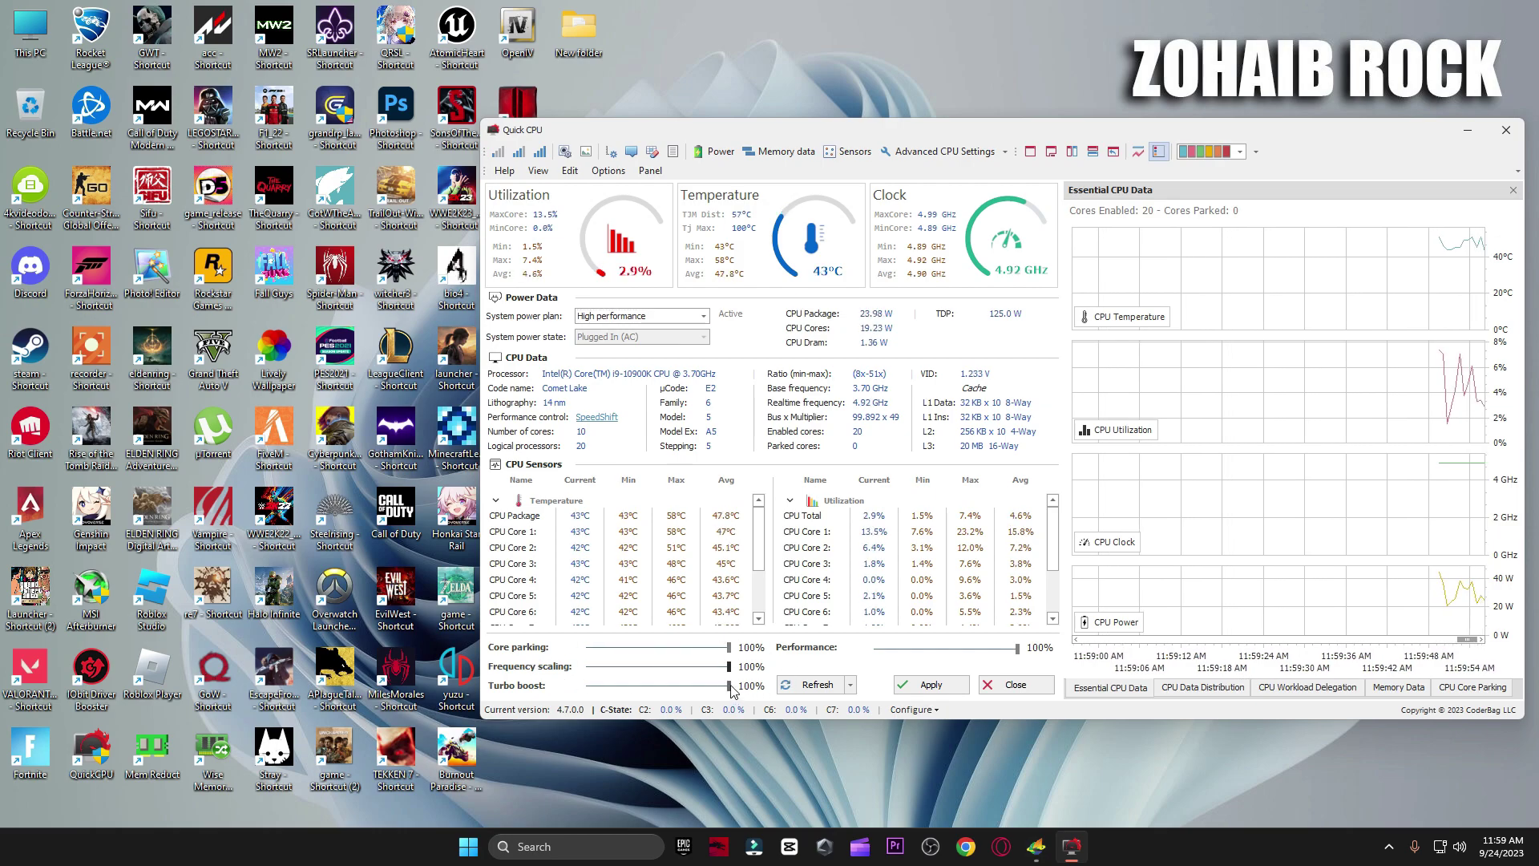
pyautogui.click(929, 684)
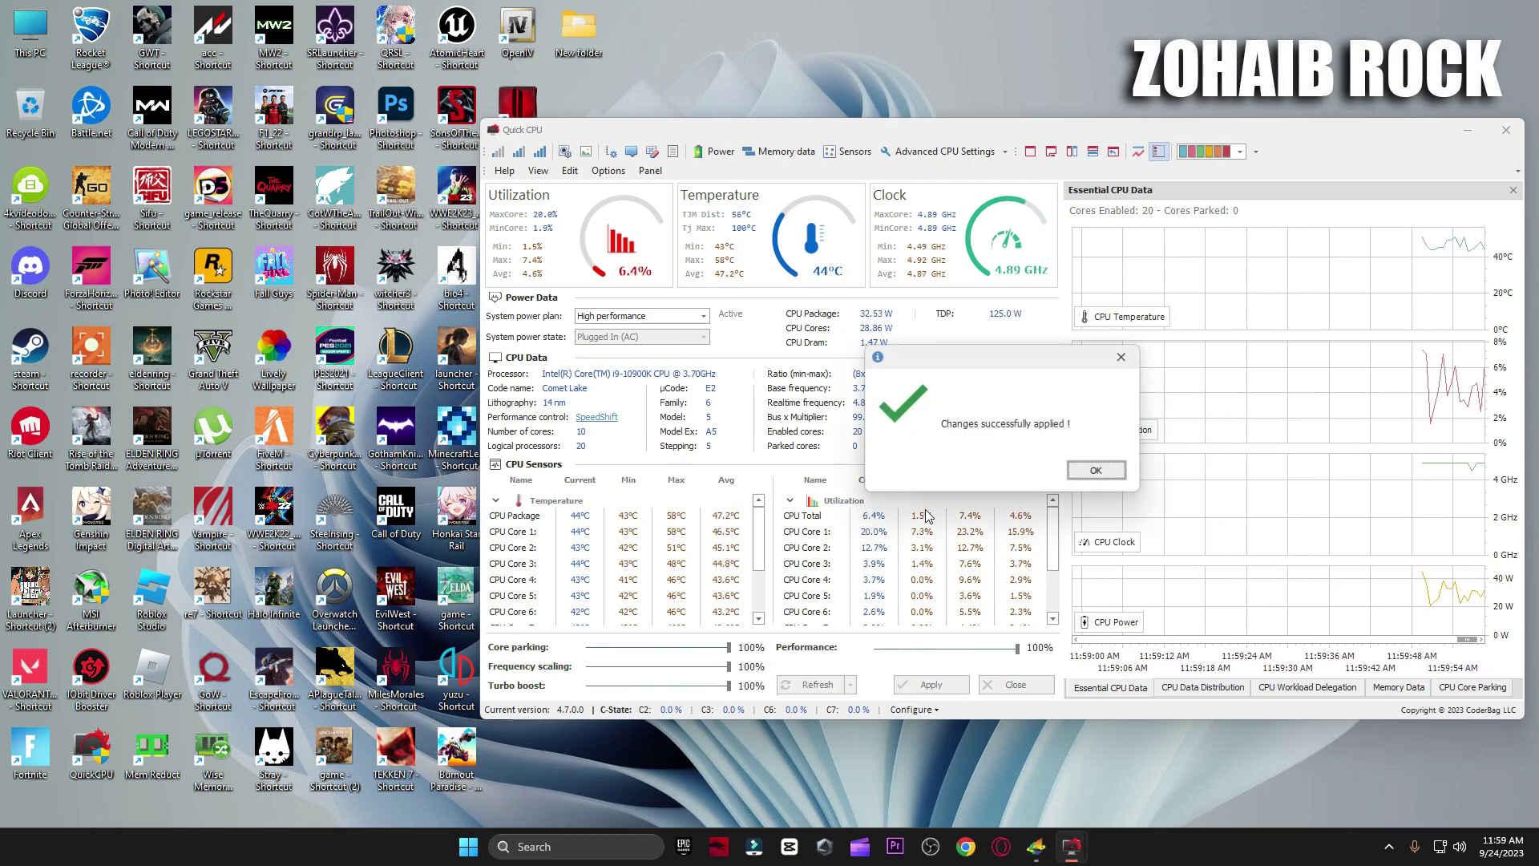
pyautogui.click(1097, 471)
pyautogui.click(1016, 684)
# - Open the Choose a power plan settings, check the High performance plan, collapse the additional plans and close Power Options
pyautogui.click(600, 846)
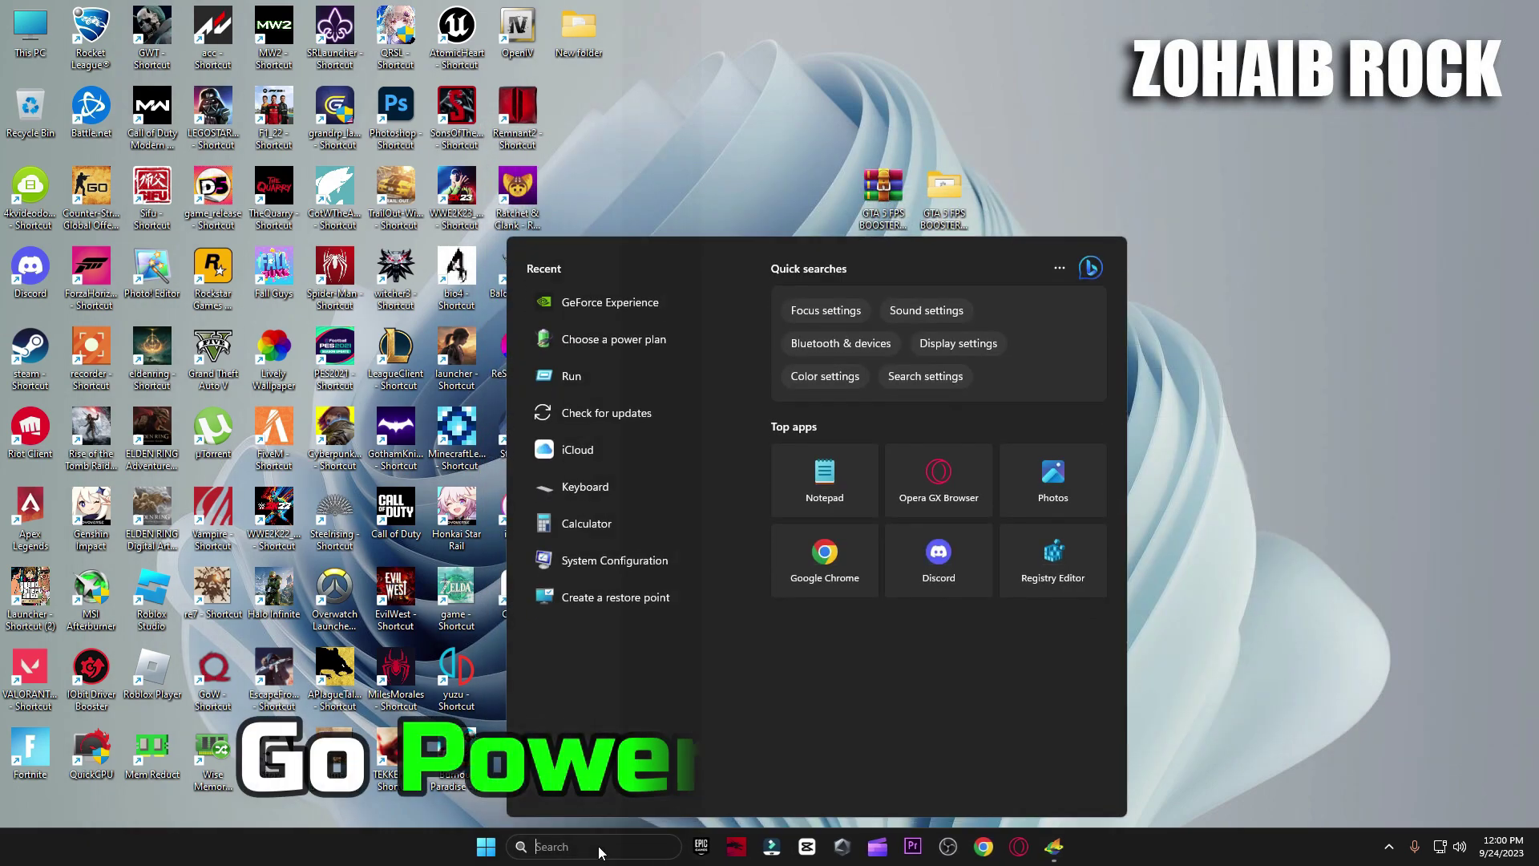
pyautogui.write('power')
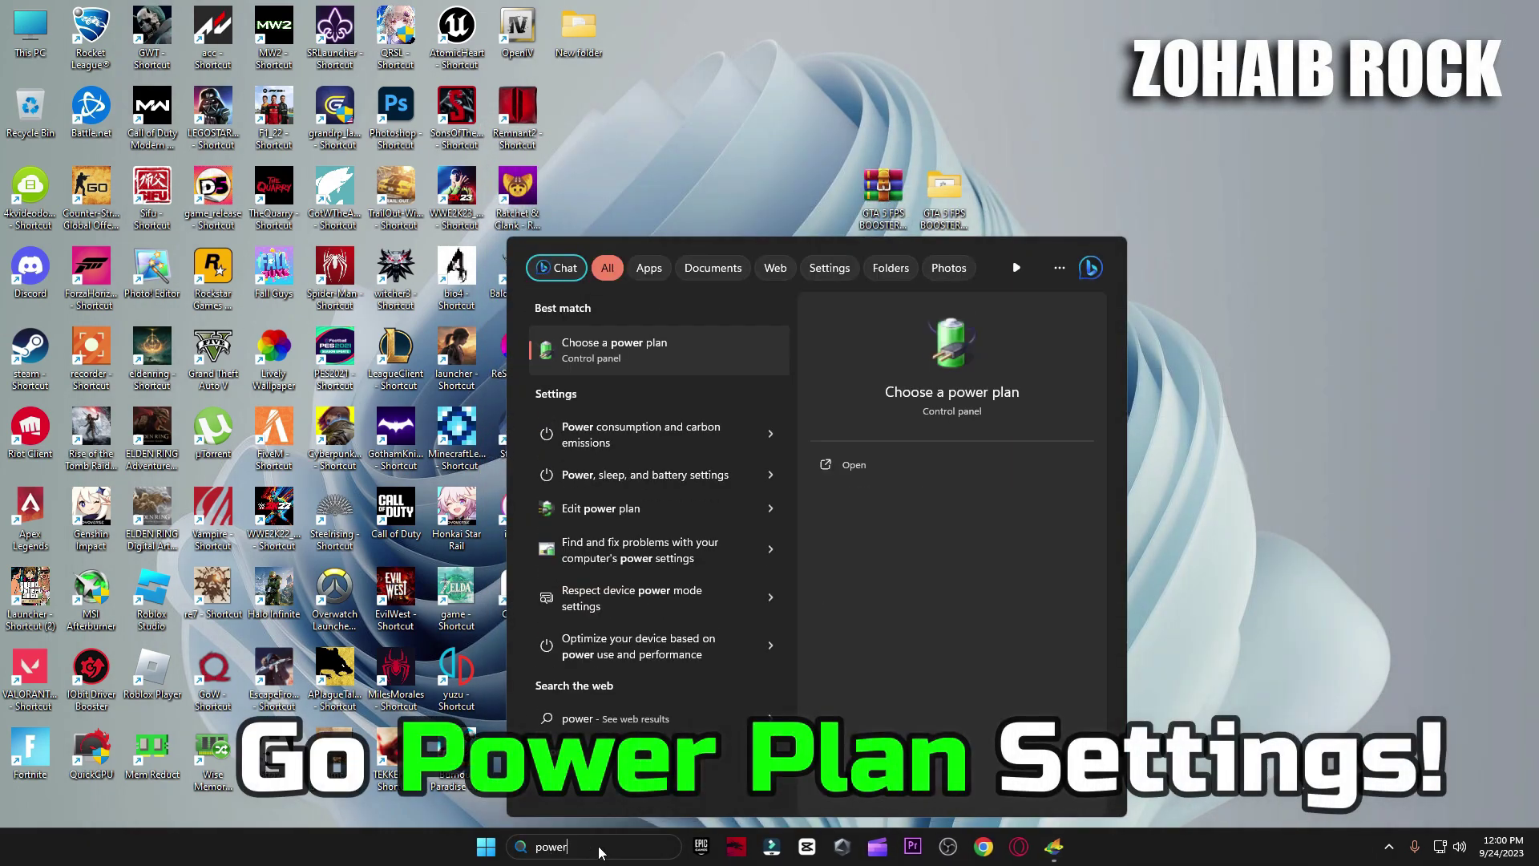
pyautogui.click(632, 358)
pyautogui.moveTo(788, 109); pyautogui.dragTo(1010, 129)
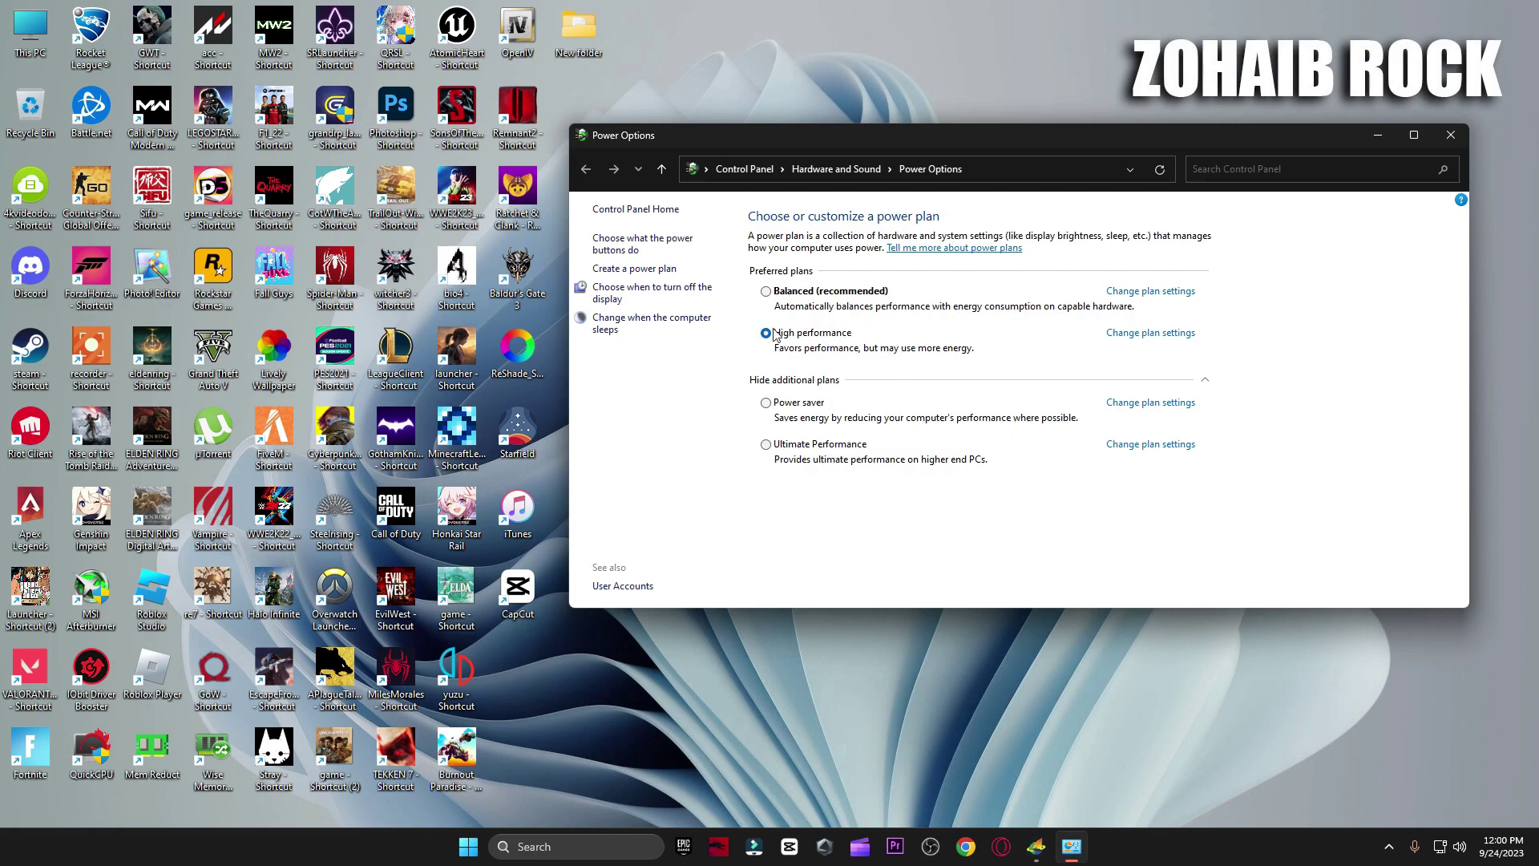
pyautogui.click(1200, 383)
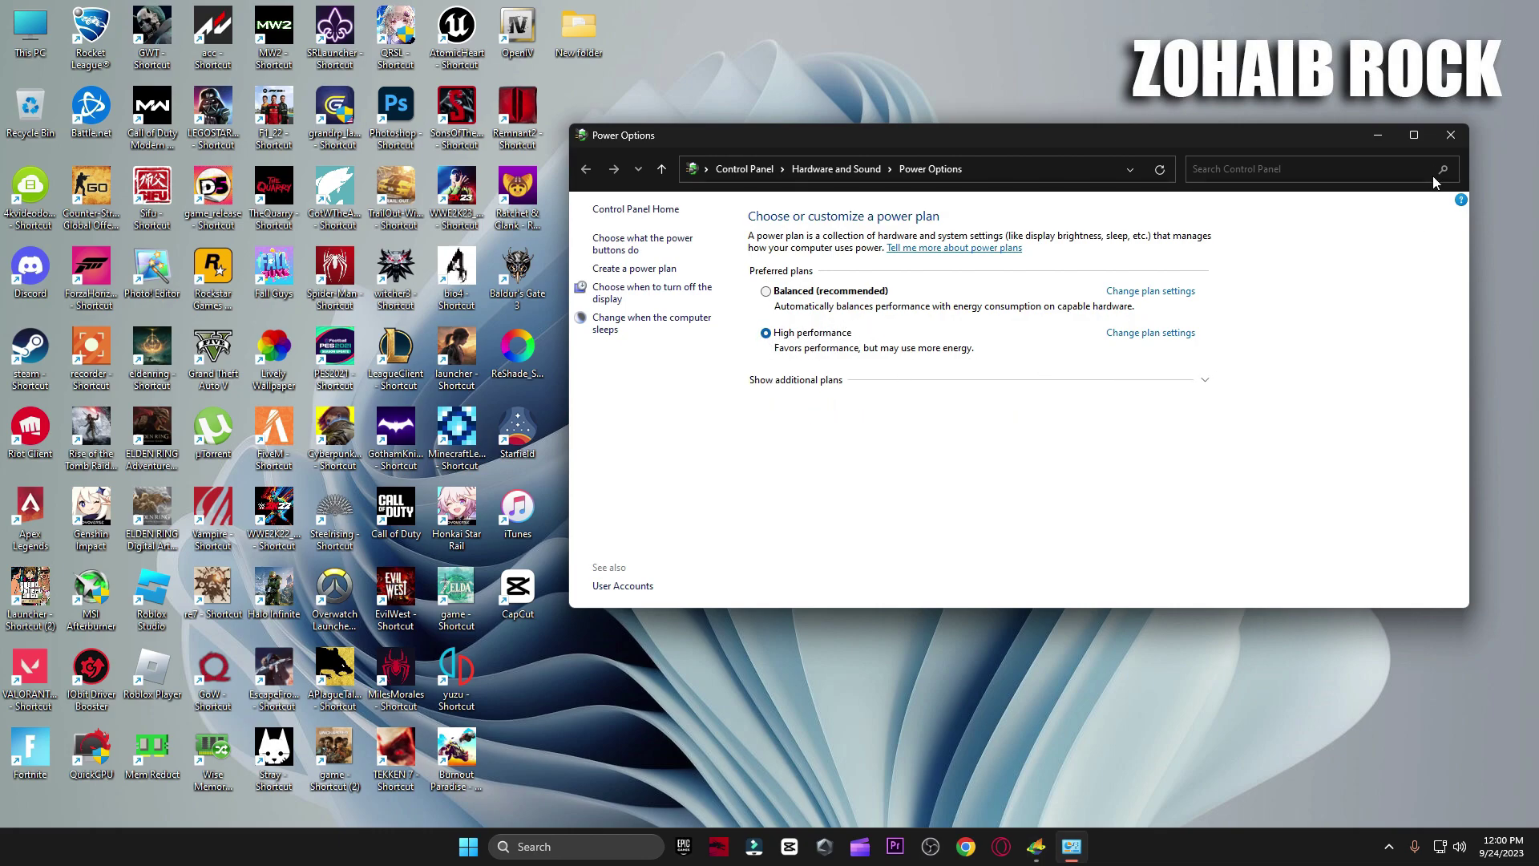
pyautogui.click(1450, 134)
# - Run Timer Resolution from the mod pack's 4 Latency folder, set it to Maximum and minimize it so it keeps running
pyautogui.doubleClick(966, 223)
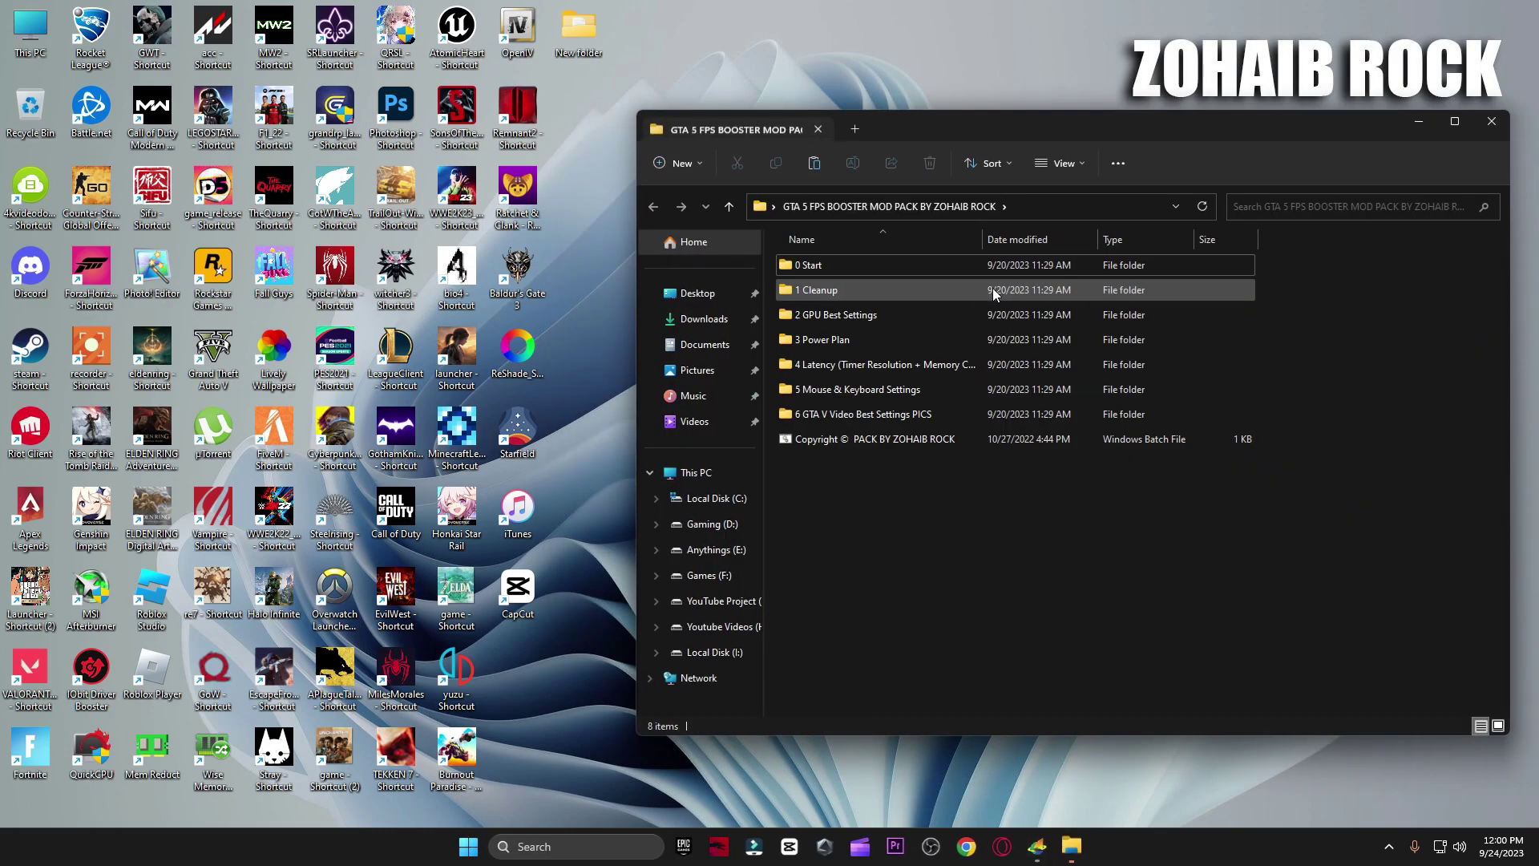
pyautogui.doubleClick(874, 363)
pyautogui.doubleClick(844, 289)
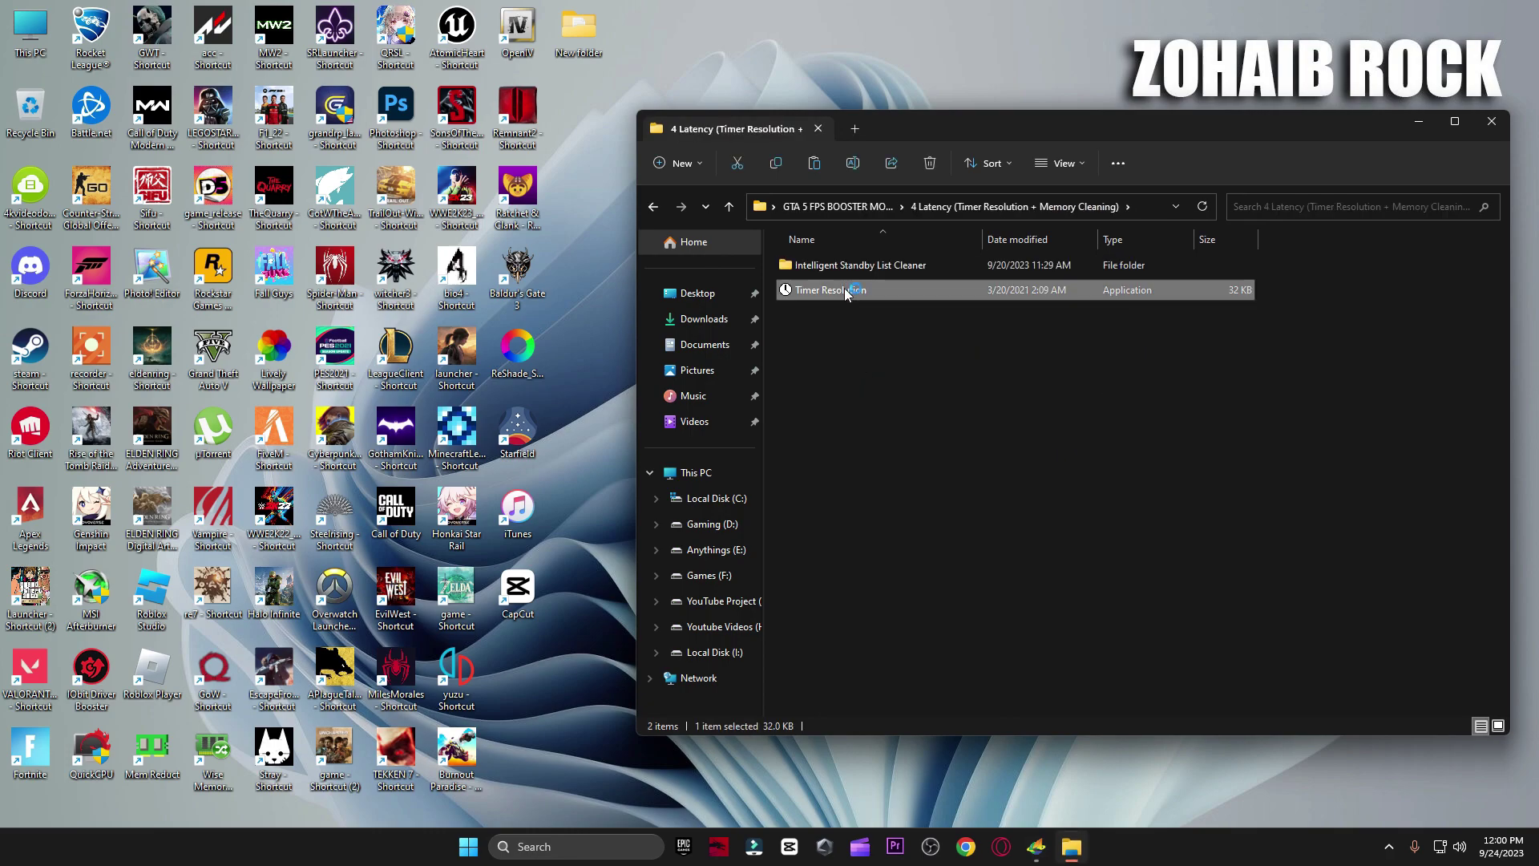
pyautogui.moveTo(782, 344); pyautogui.dragTo(1072, 350)
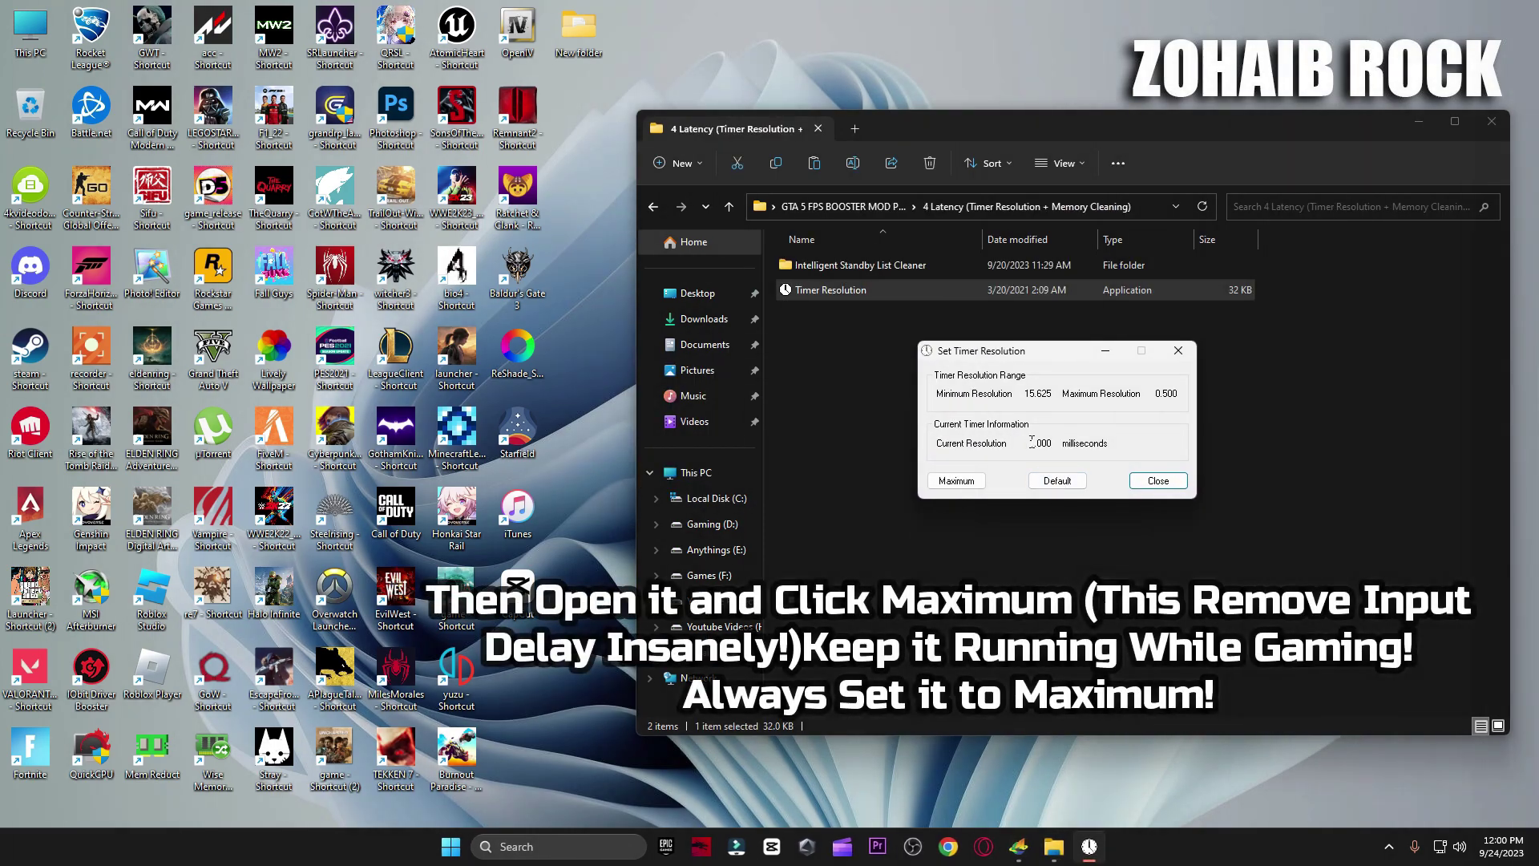
pyautogui.click(957, 482)
pyautogui.click(1104, 350)
# - Open M1 Mouse Acceleration from the 5 Mouse & Keyboard Settings folder, check the Pointer Options and Buttons settings, and close it
pyautogui.click(653, 206)
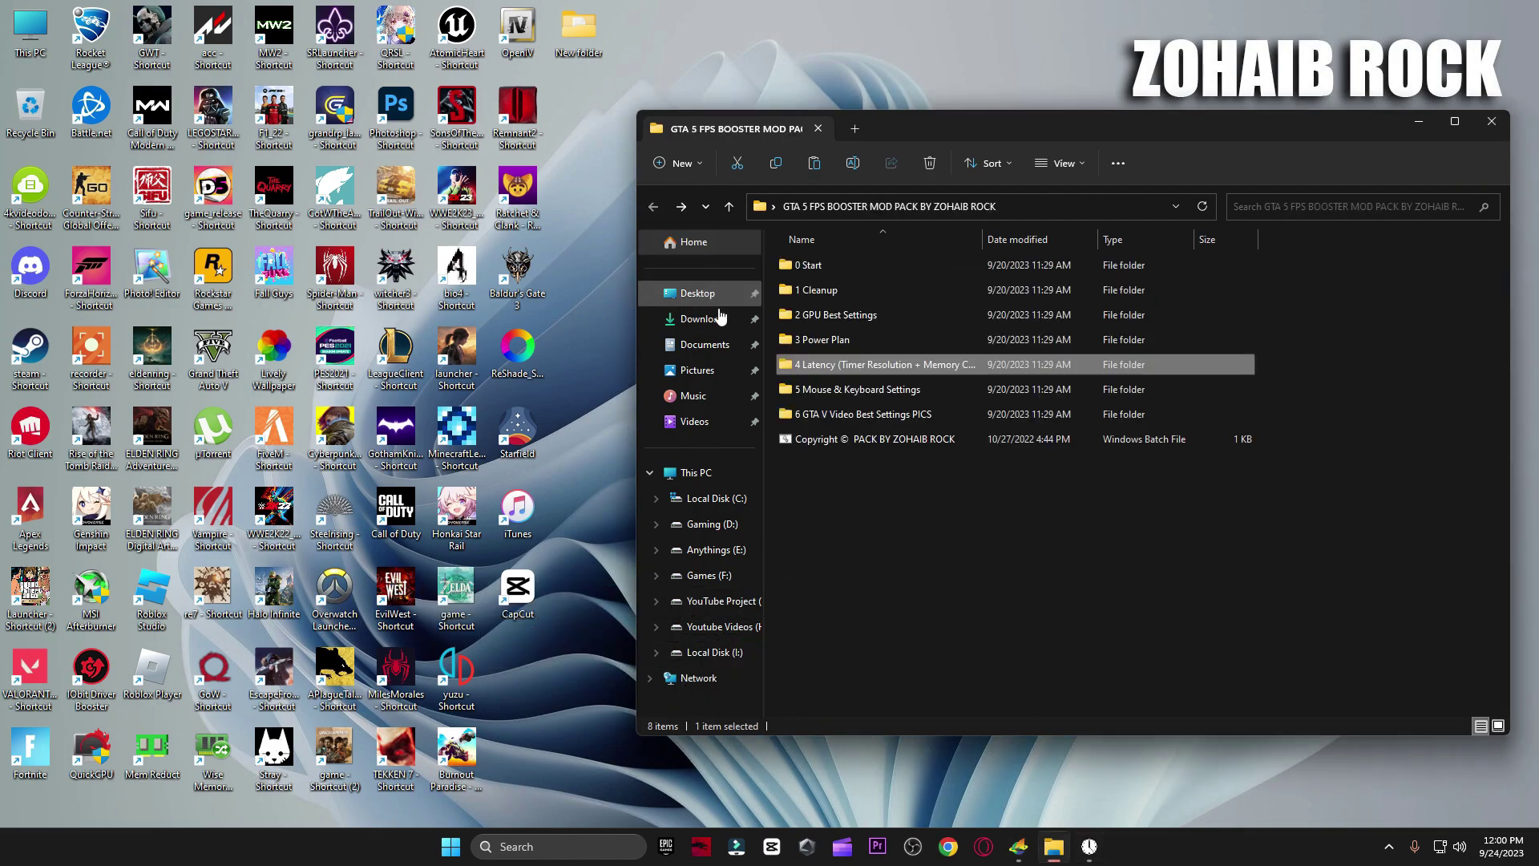
pyautogui.doubleClick(842, 389)
pyautogui.click(912, 294)
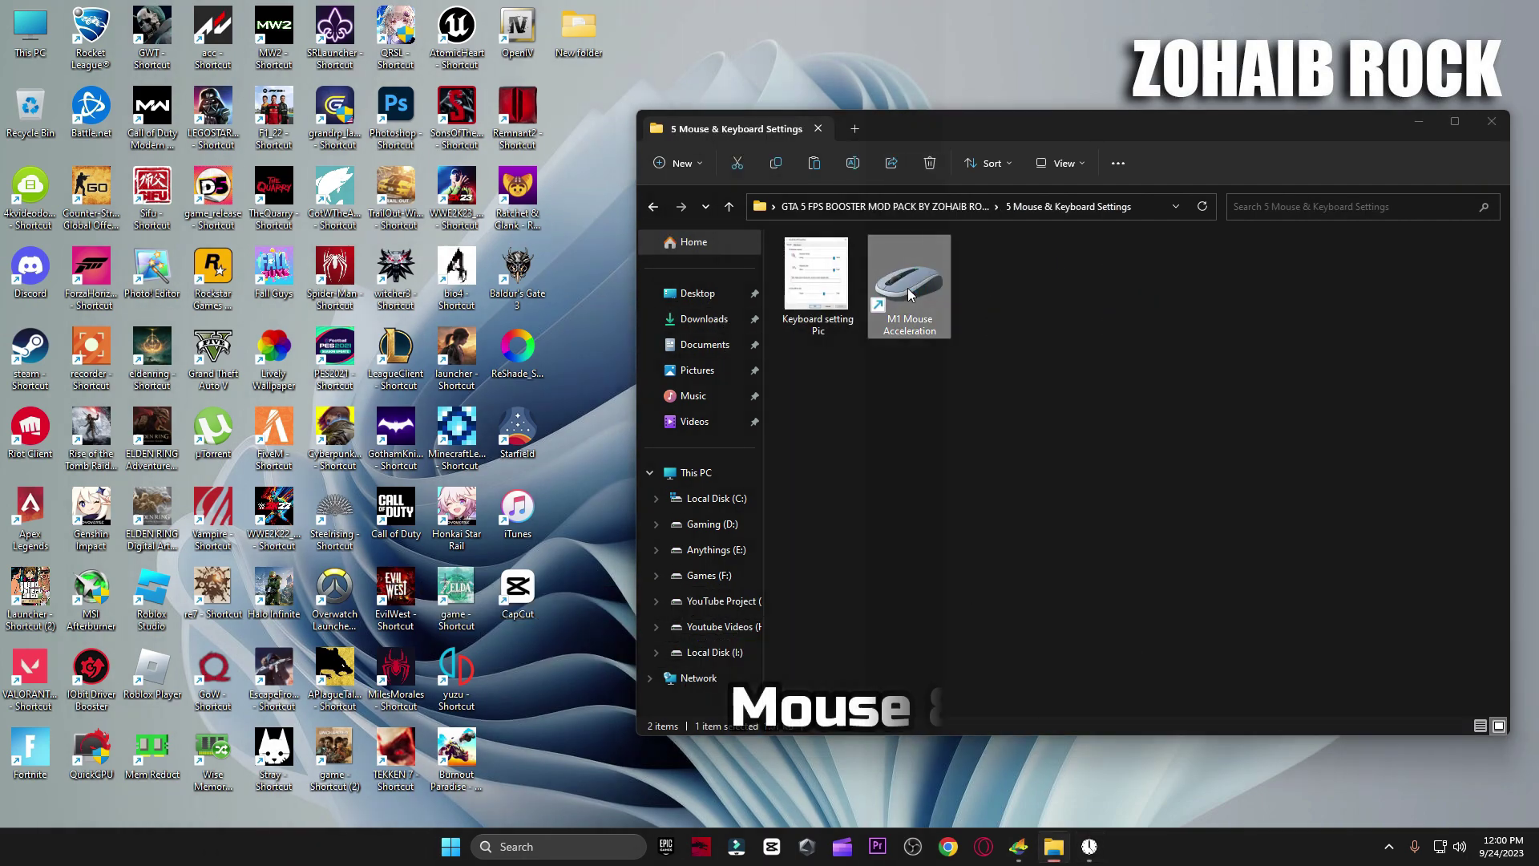
pyautogui.doubleClick(911, 293)
pyautogui.moveTo(241, 36); pyautogui.dragTo(1202, 229)
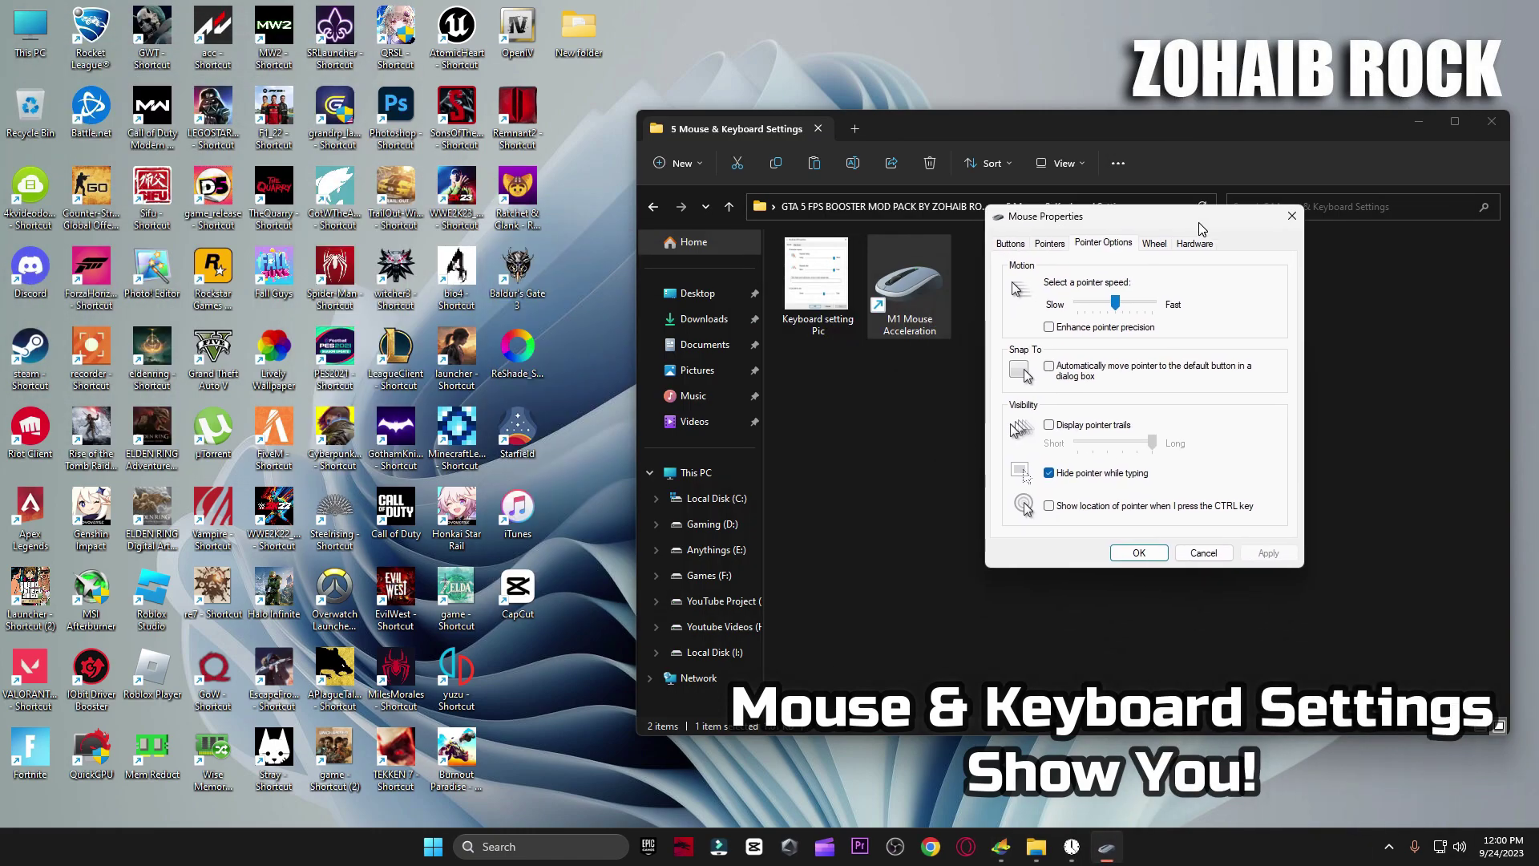
pyautogui.click(1011, 245)
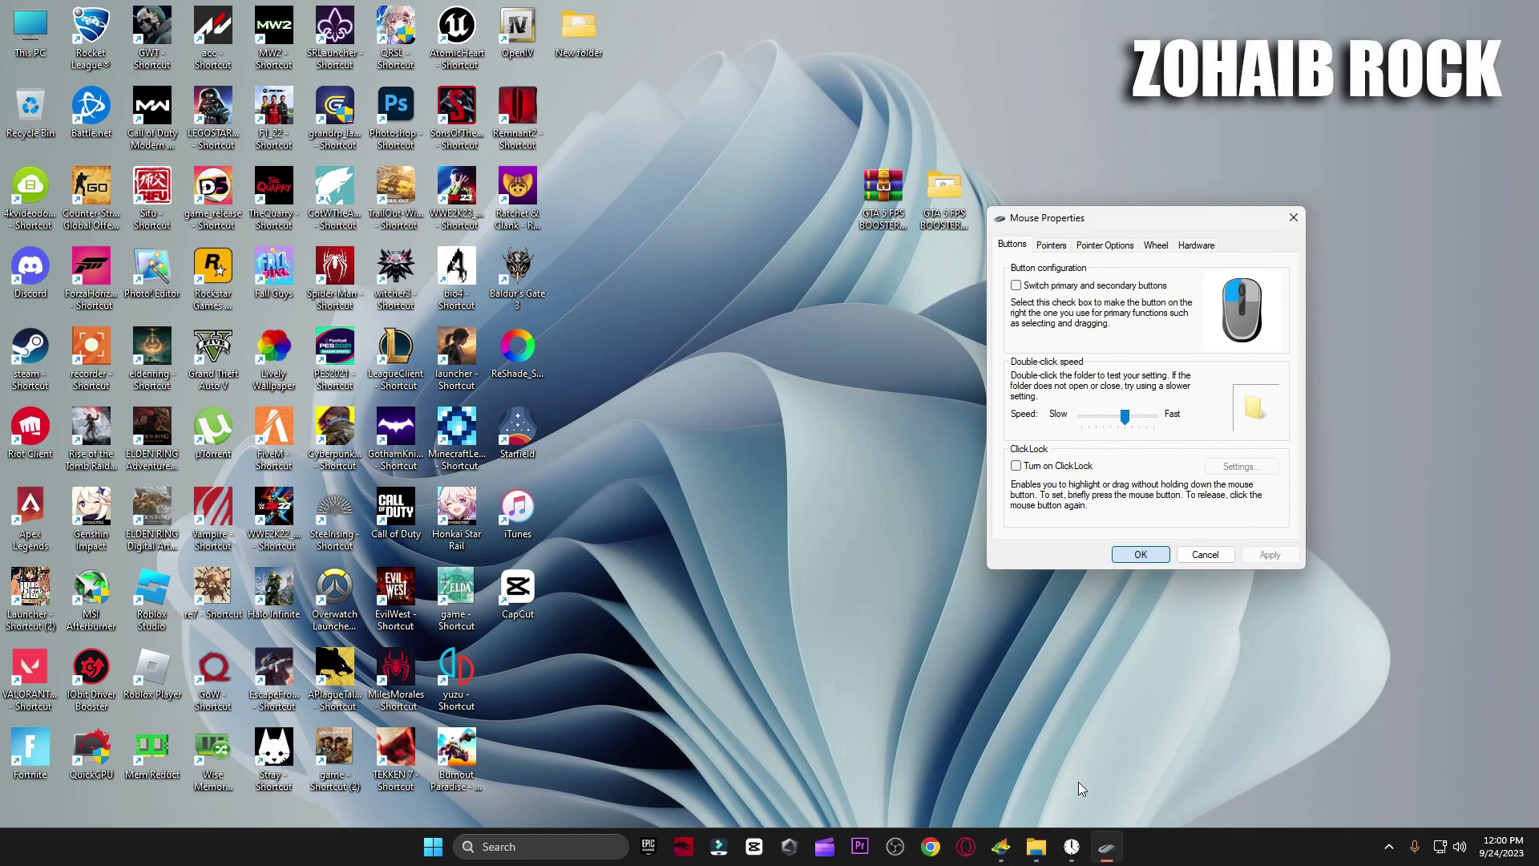
pyautogui.press('Escape')
# - Open the Keyboard setting Pic image and place the system's Keyboard Properties beside it for comparison
pyautogui.click(1036, 846)
pyautogui.doubleClick(816, 277)
pyautogui.click(501, 842)
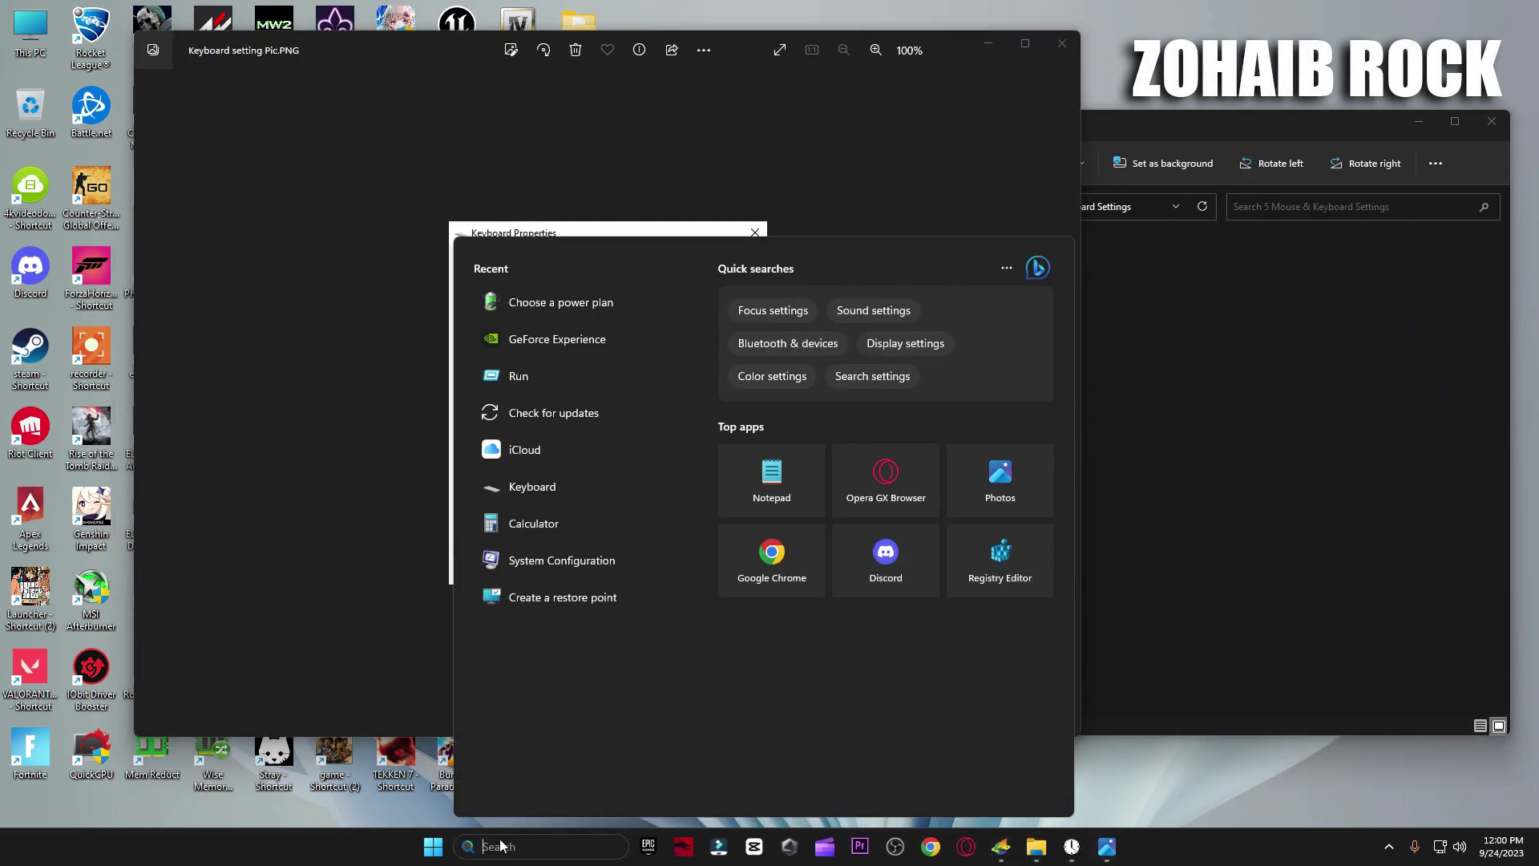
pyautogui.write('keyboard')
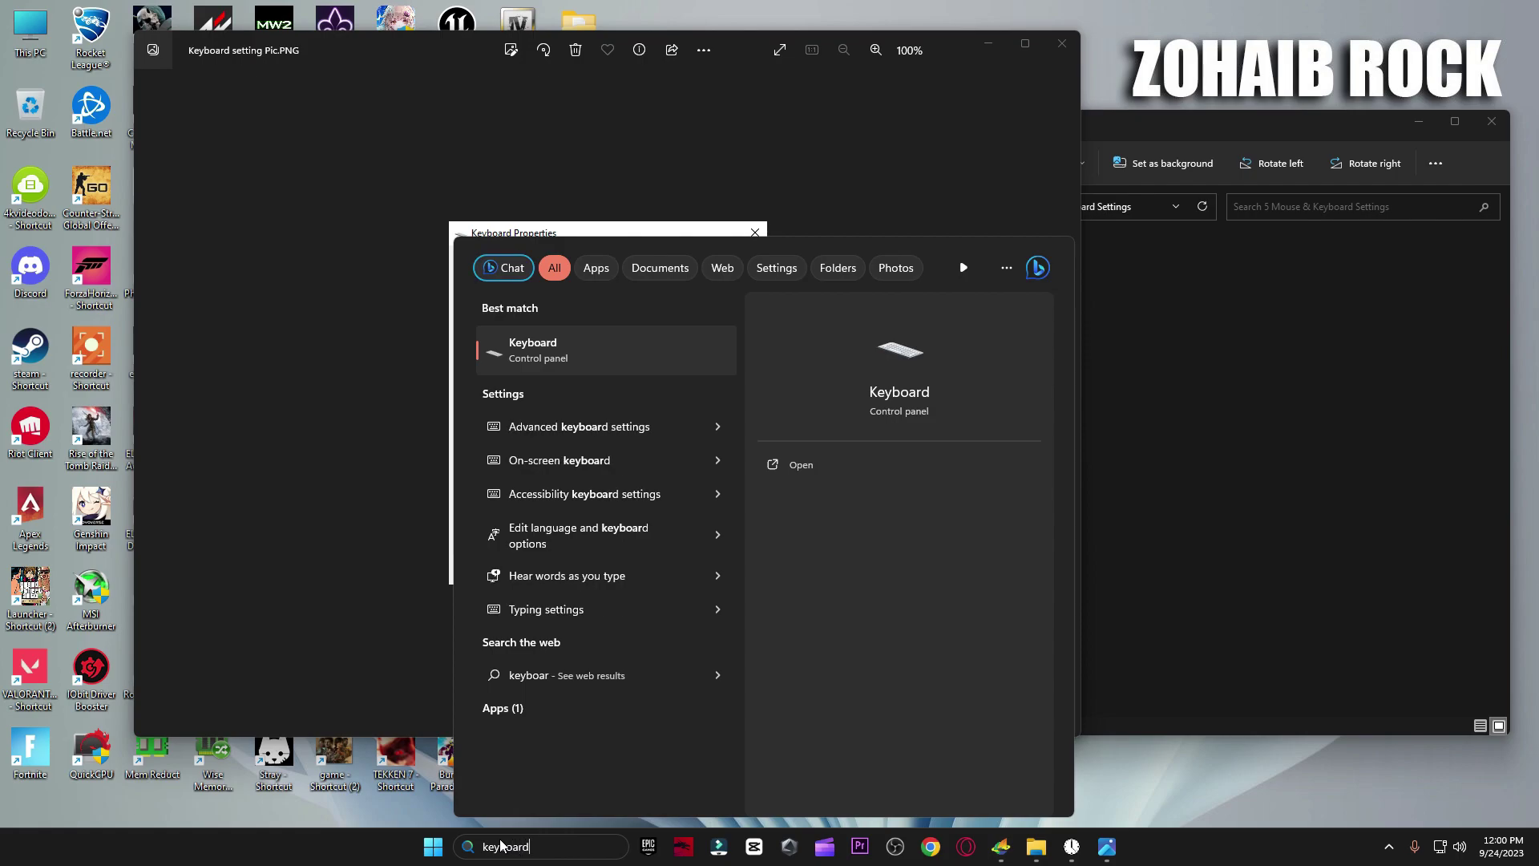
pyautogui.click(514, 353)
pyautogui.moveTo(295, 59); pyautogui.dragTo(1033, 239)
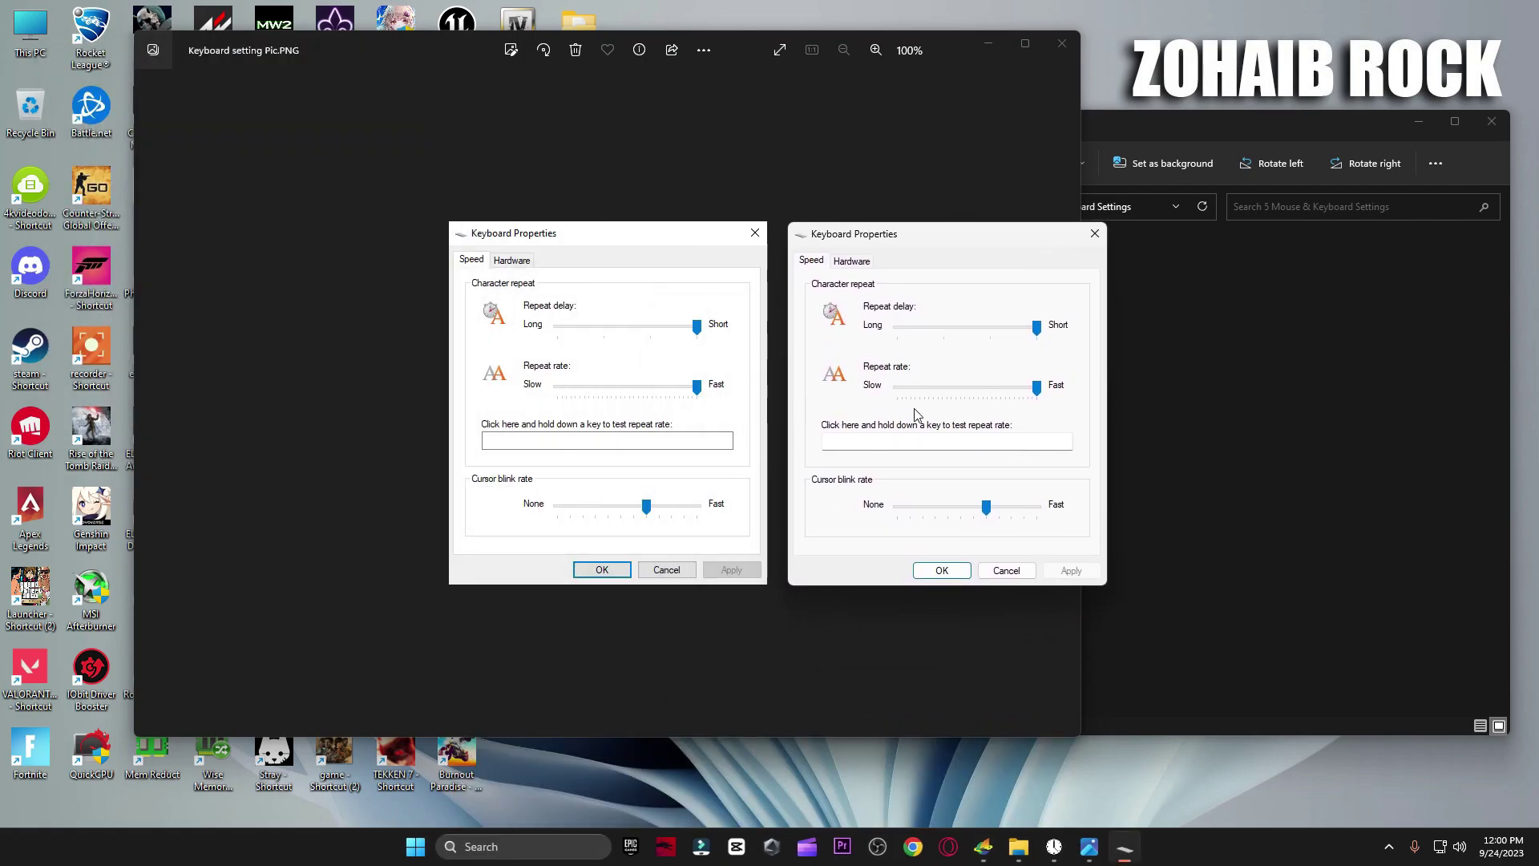
# - Close the Keyboard Properties and the Keyboard setting Pic image, and return to the mod pack's main folder
pyautogui.press('Escape')
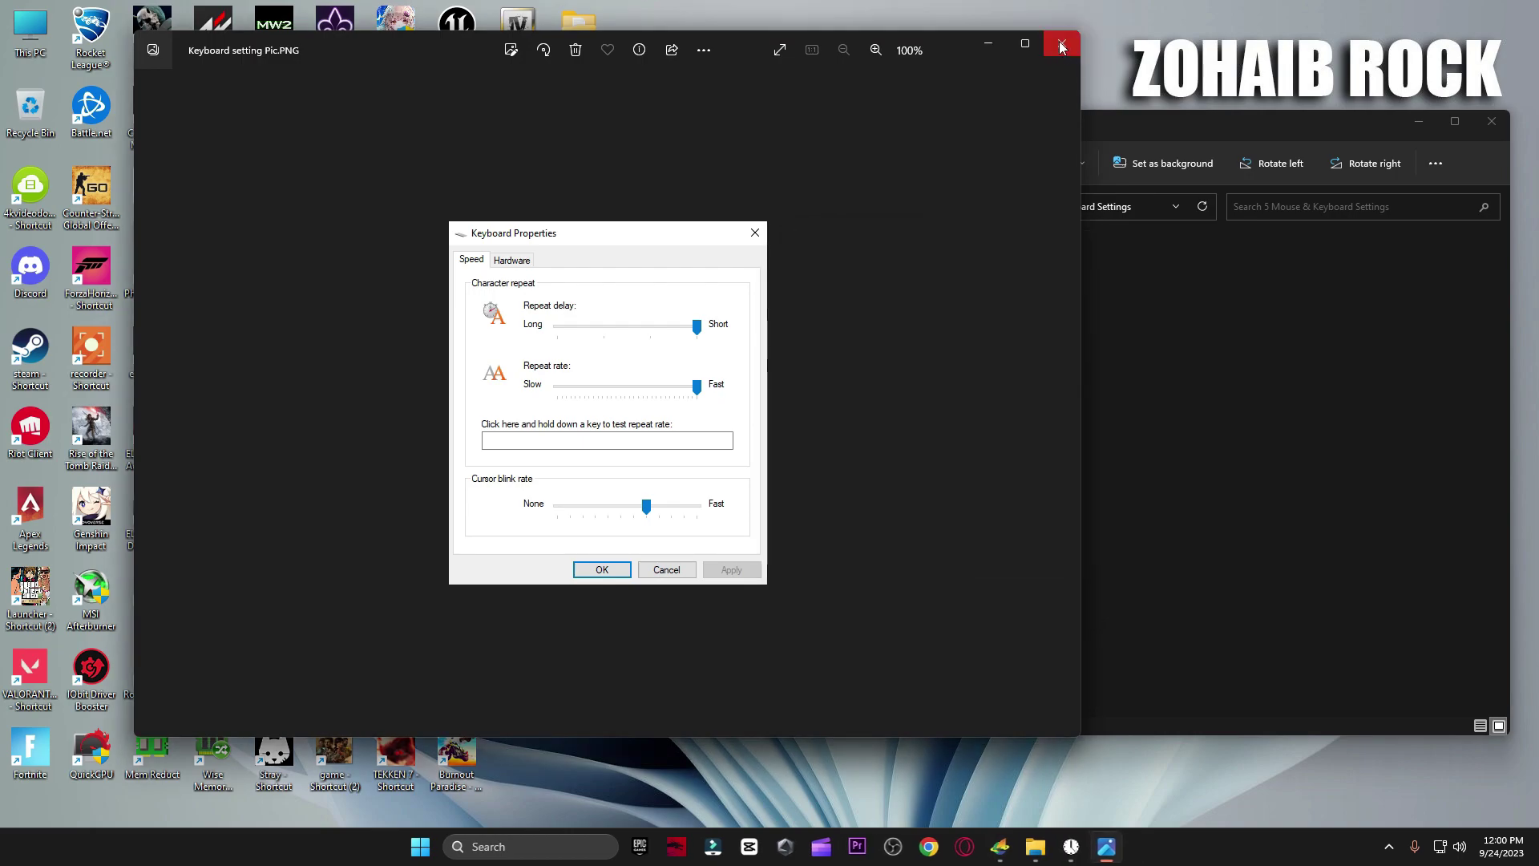
pyautogui.click(1063, 43)
pyautogui.hotkey('alt', 'Up')
# - Copy all six files from the GTA V SAVE GAME 100% folder inside 6 GTA V Video Best Settings PICS
pyautogui.doubleClick(870, 417)
pyautogui.click(849, 309)
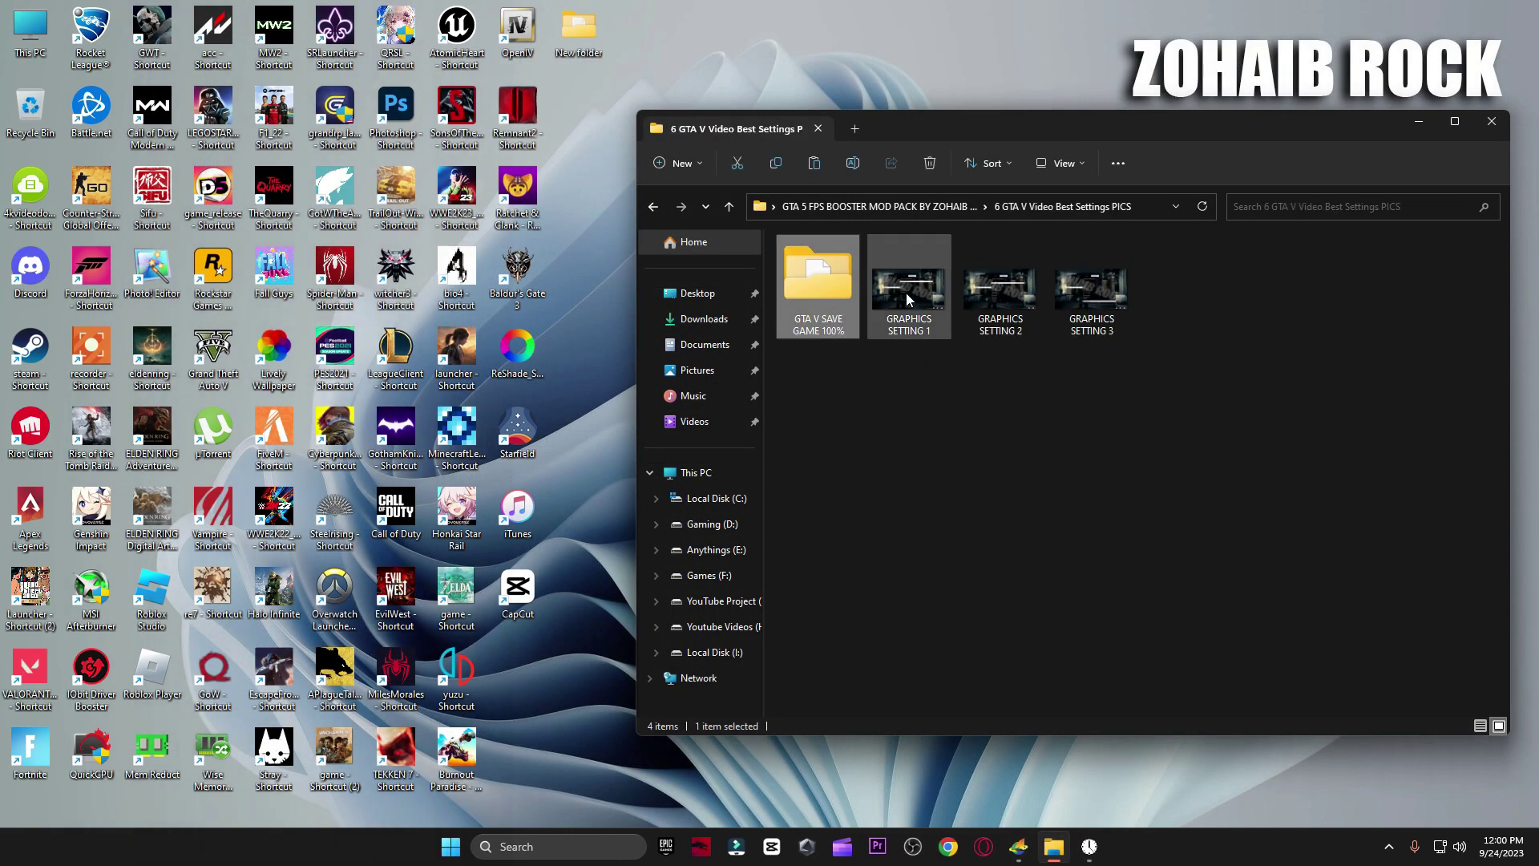
pyautogui.doubleClick(810, 287)
pyautogui.moveTo(866, 416); pyautogui.dragTo(843, 258)
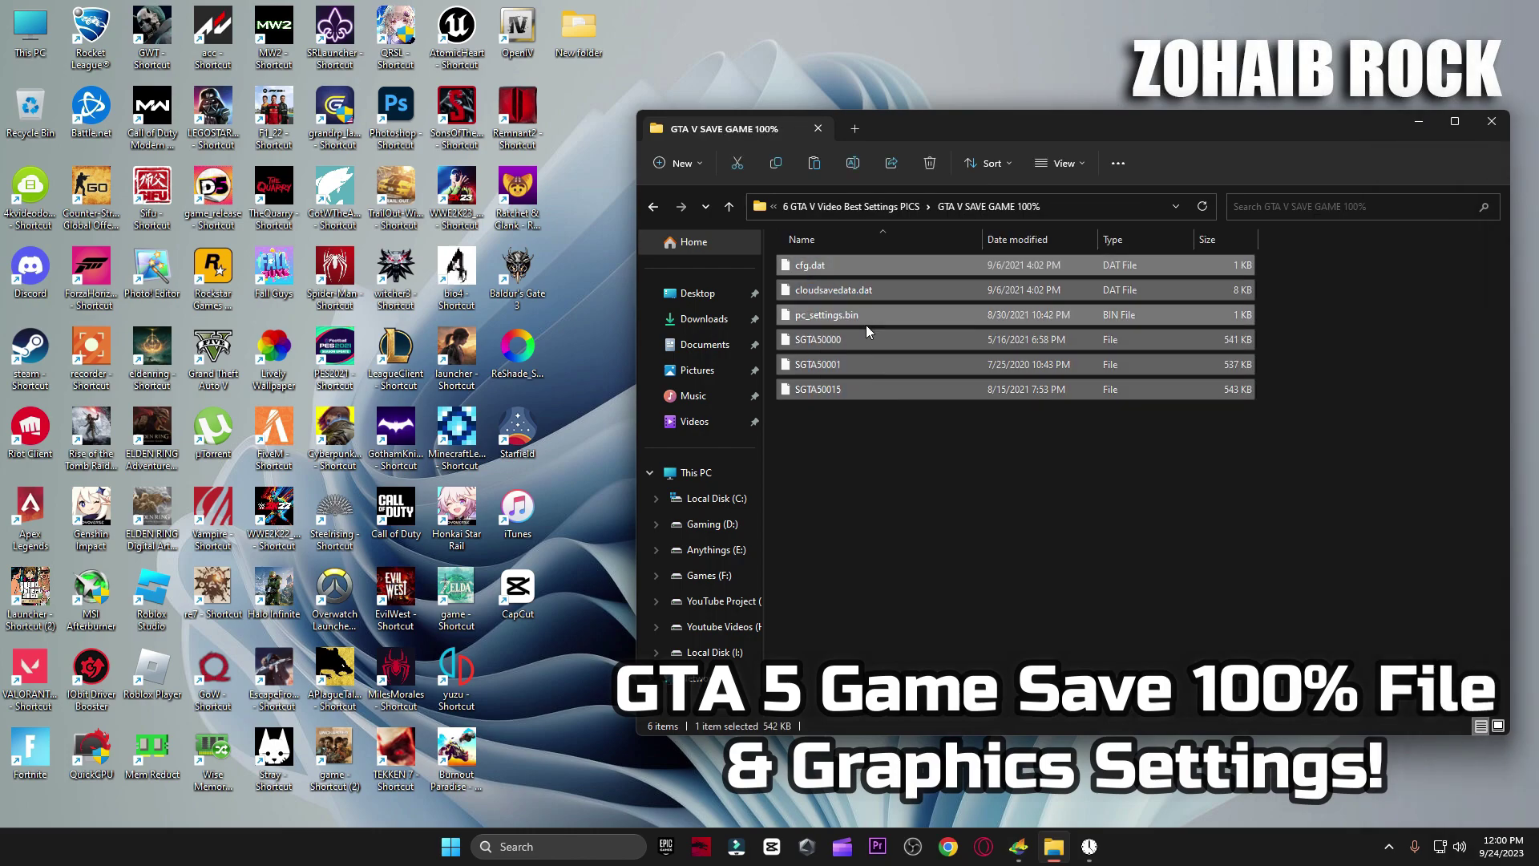
pyautogui.rightClick(810, 307)
pyautogui.click(862, 329)
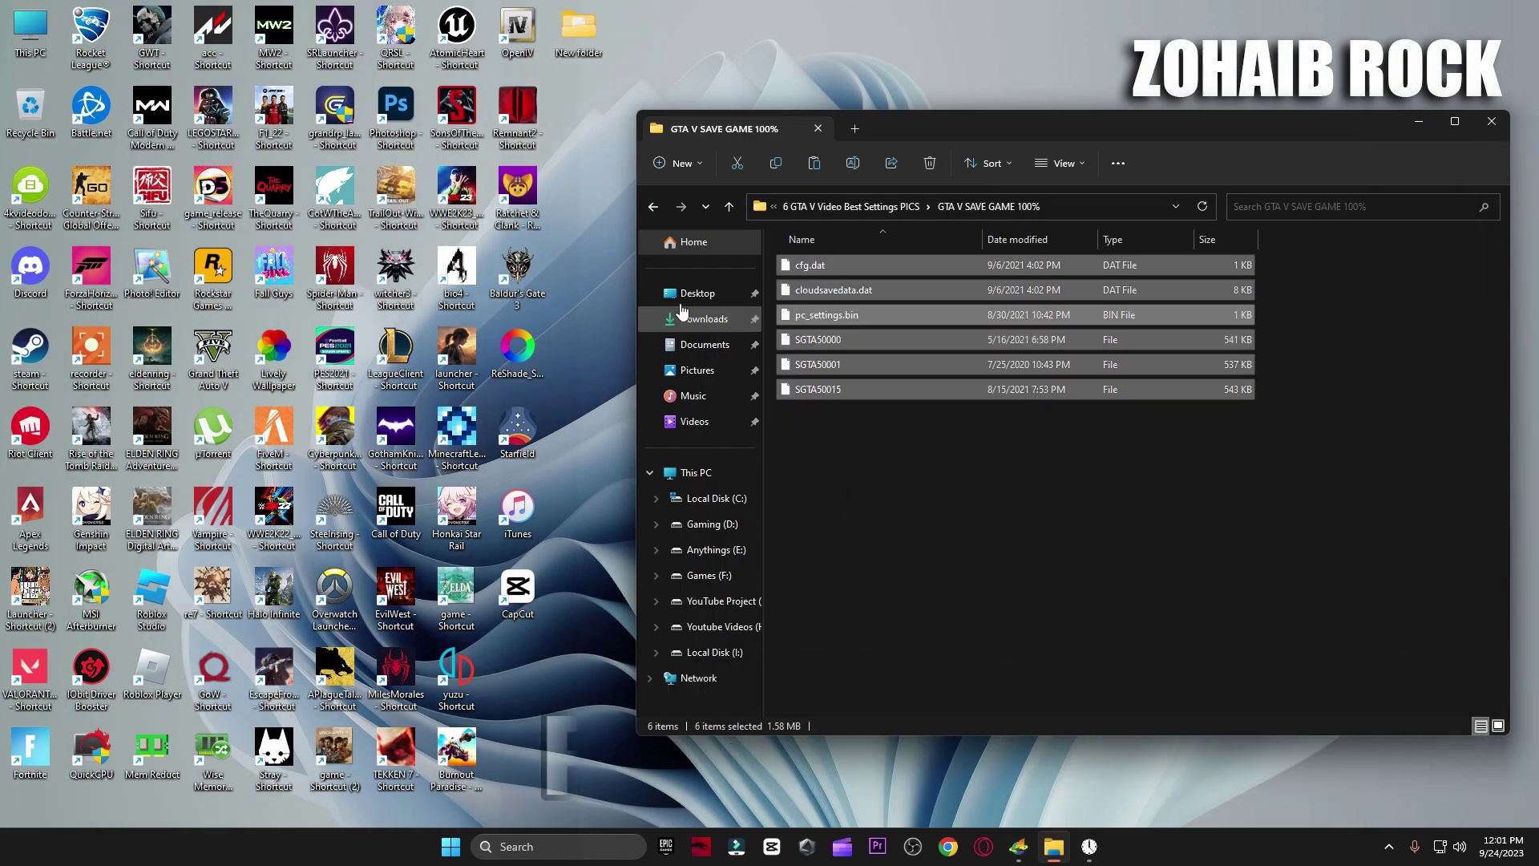
# - In a new File Explorer window, open the first profile folder under Documents > Rockstar Games > GTA V > Profiles
pyautogui.press('super+e')
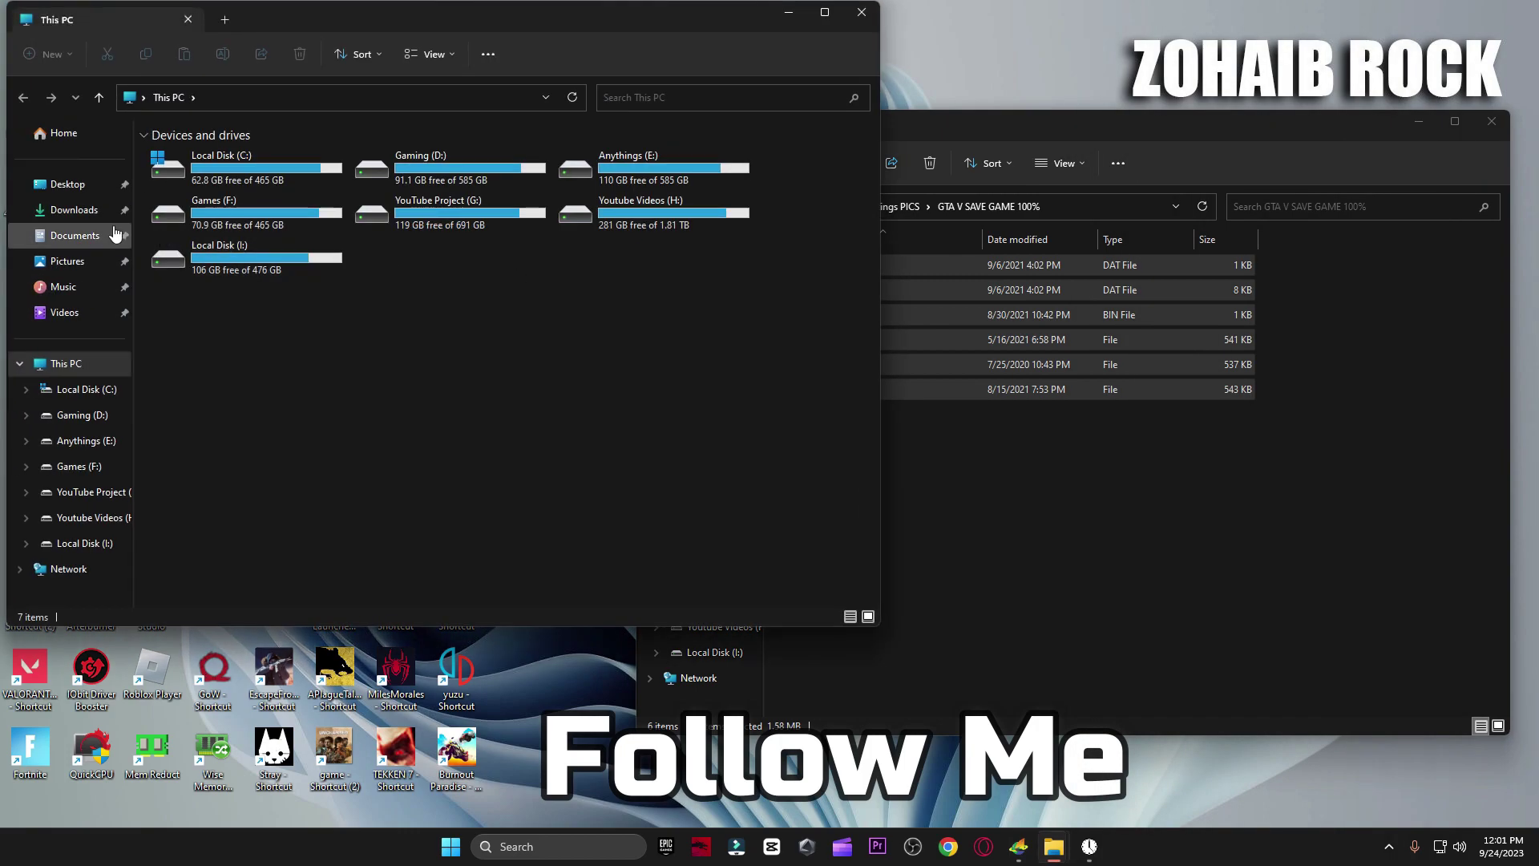
pyautogui.click(76, 235)
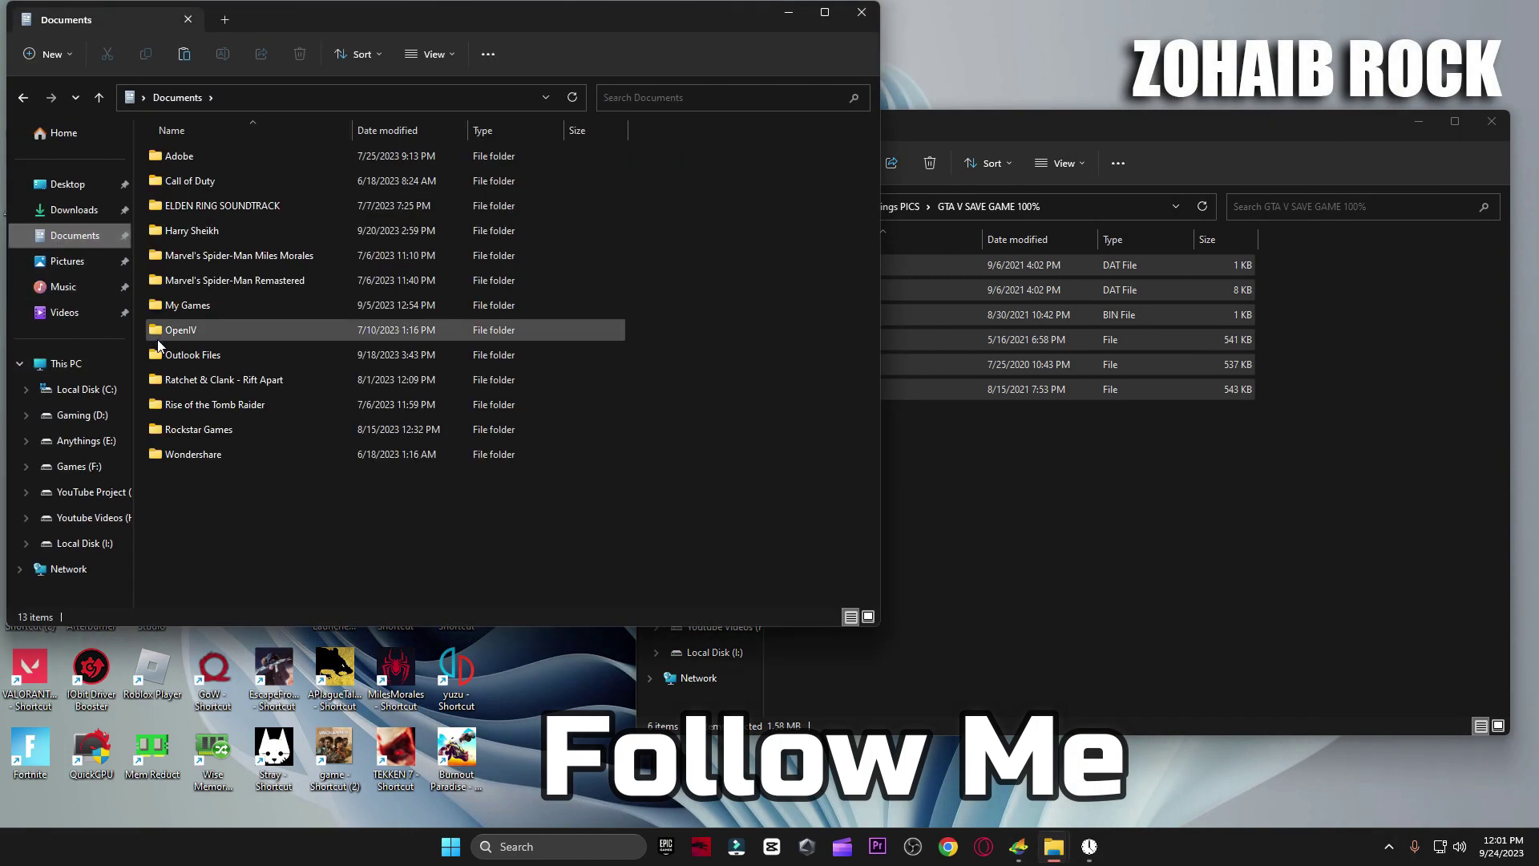
pyautogui.doubleClick(244, 431)
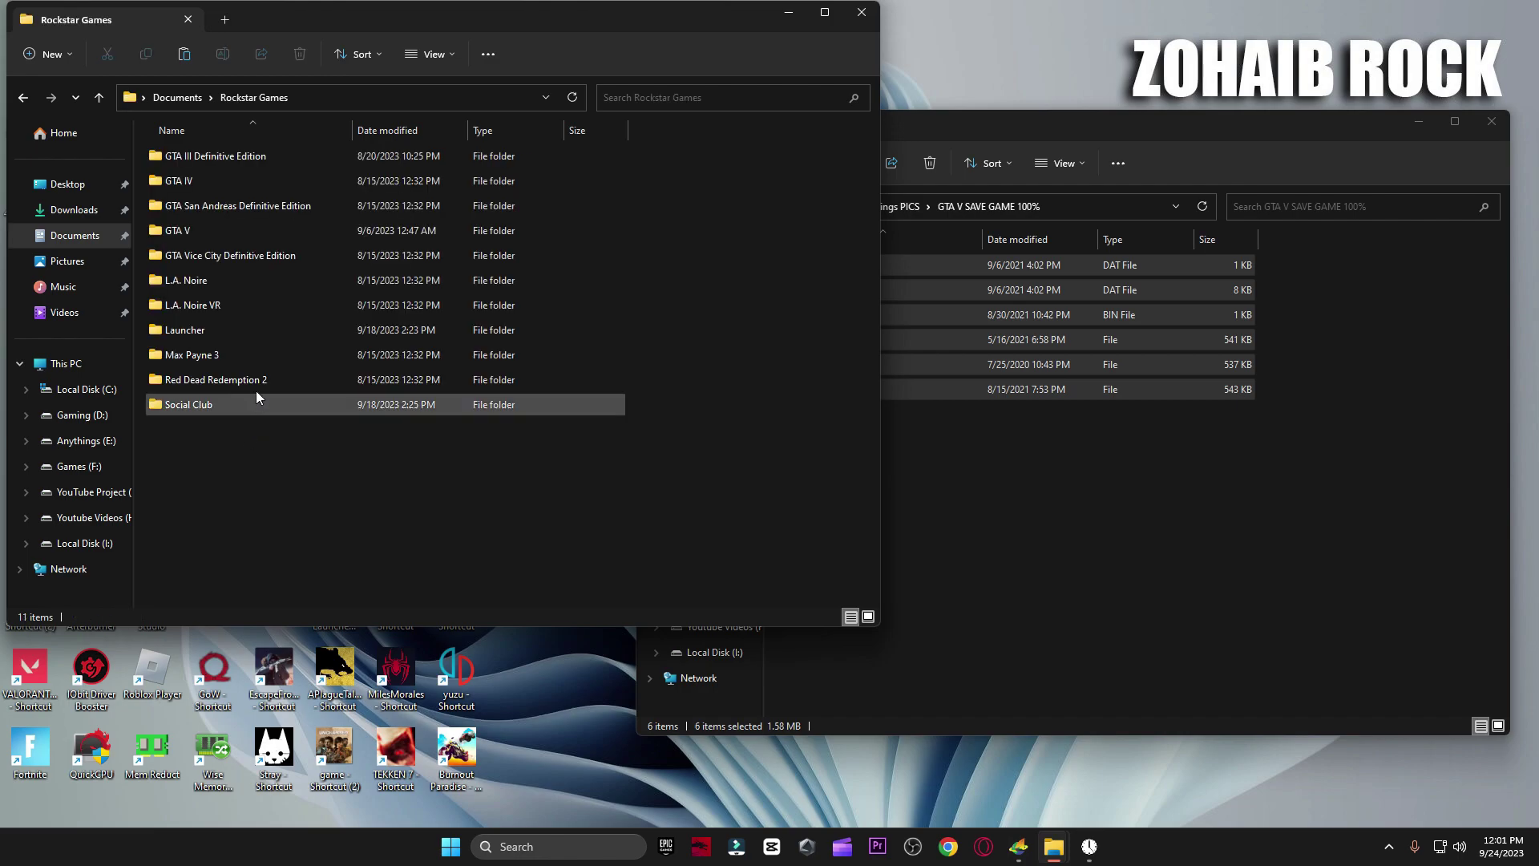
pyautogui.doubleClick(221, 233)
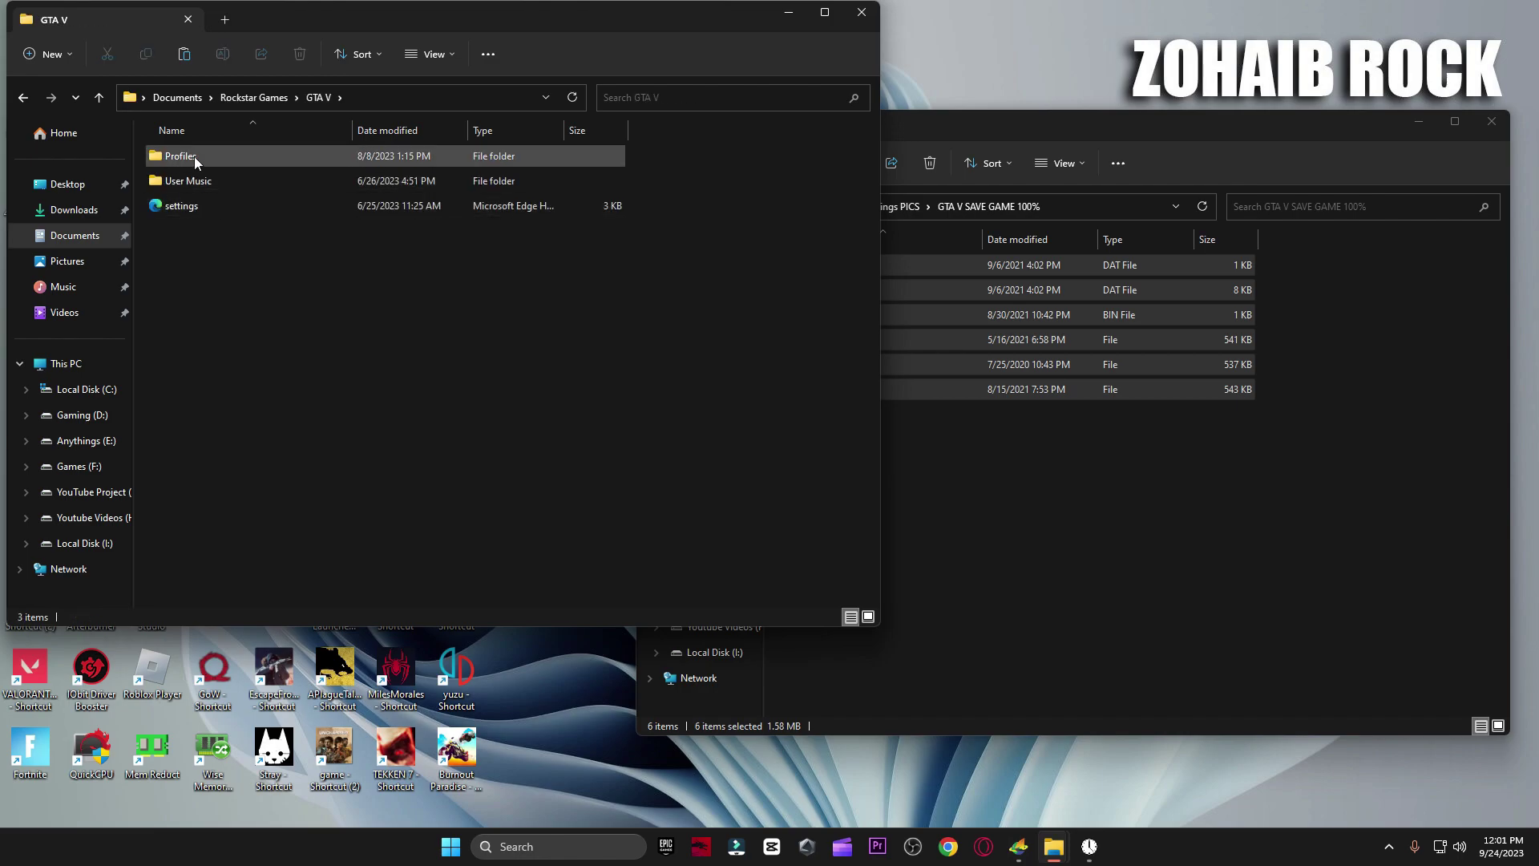
pyautogui.doubleClick(227, 155)
pyautogui.click(232, 157)
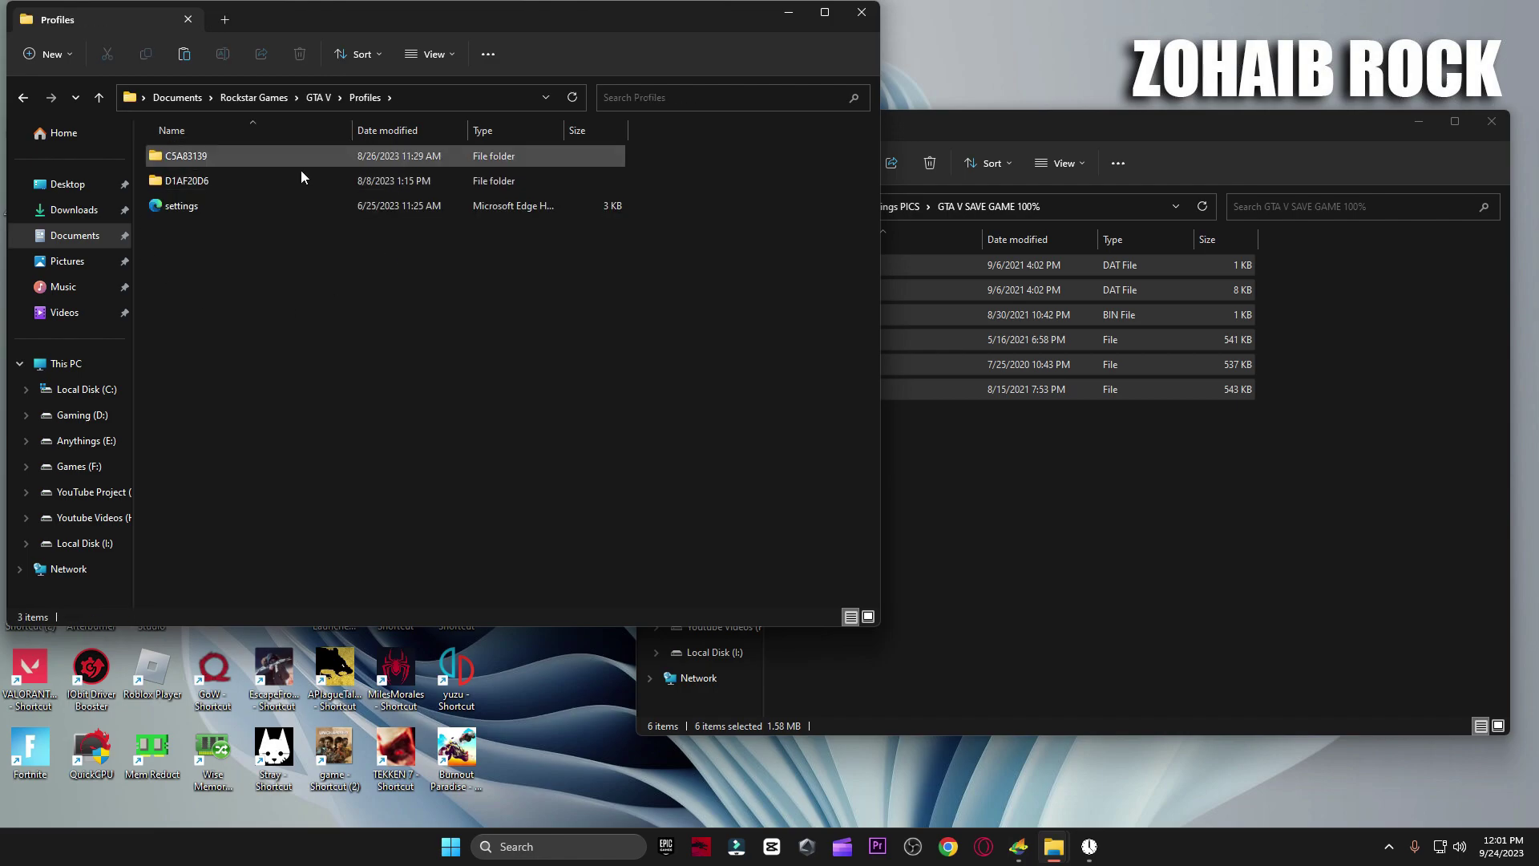
pyautogui.doubleClick(229, 154)
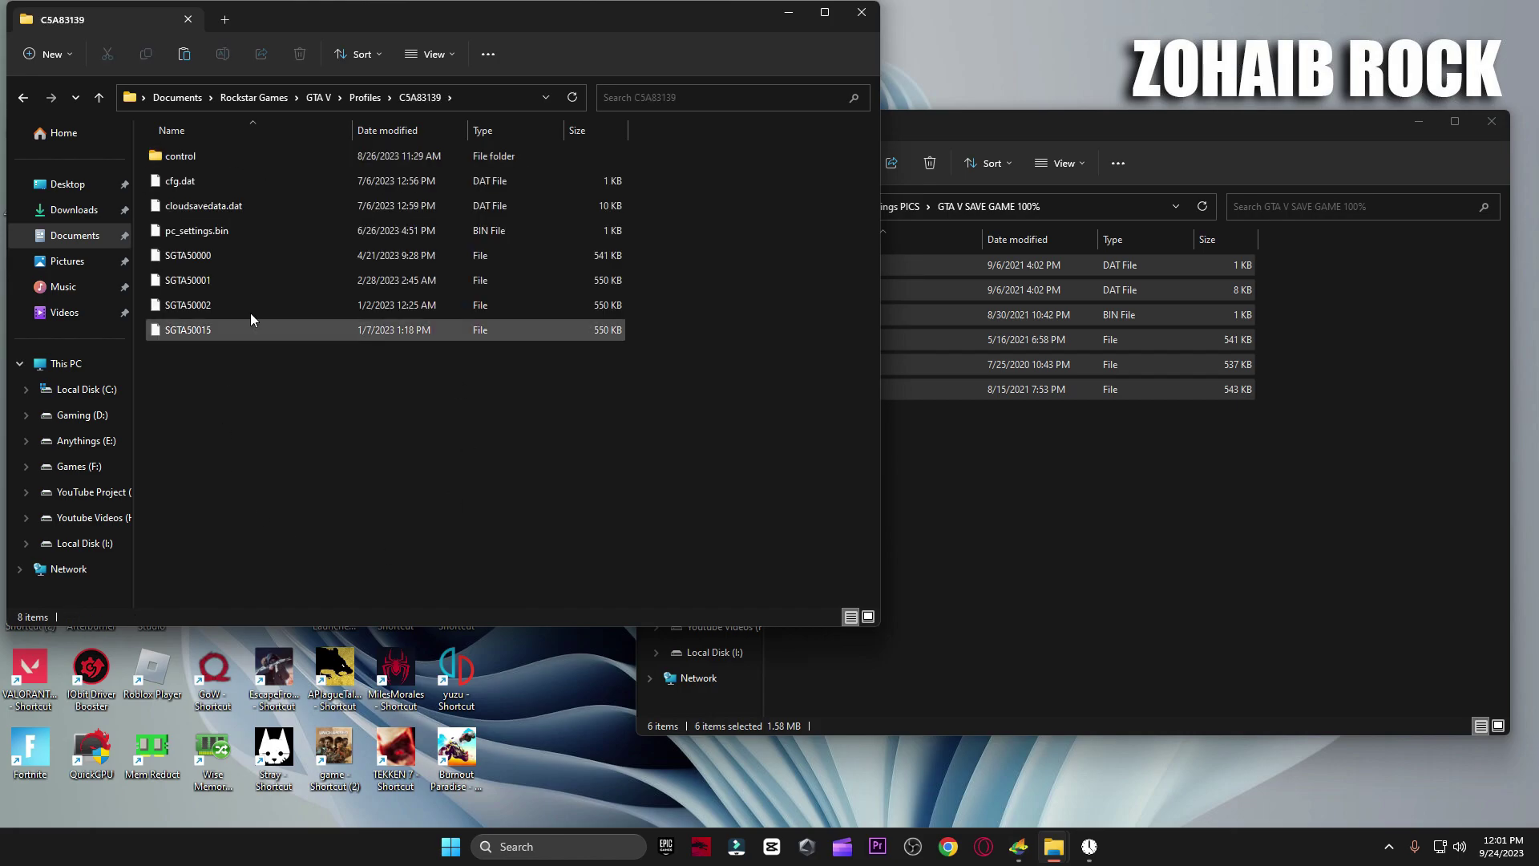
# - Paste the copied save files into the profile folder, replacing the existing files, and close that window
pyautogui.rightClick(392, 425)
pyautogui.click(411, 434)
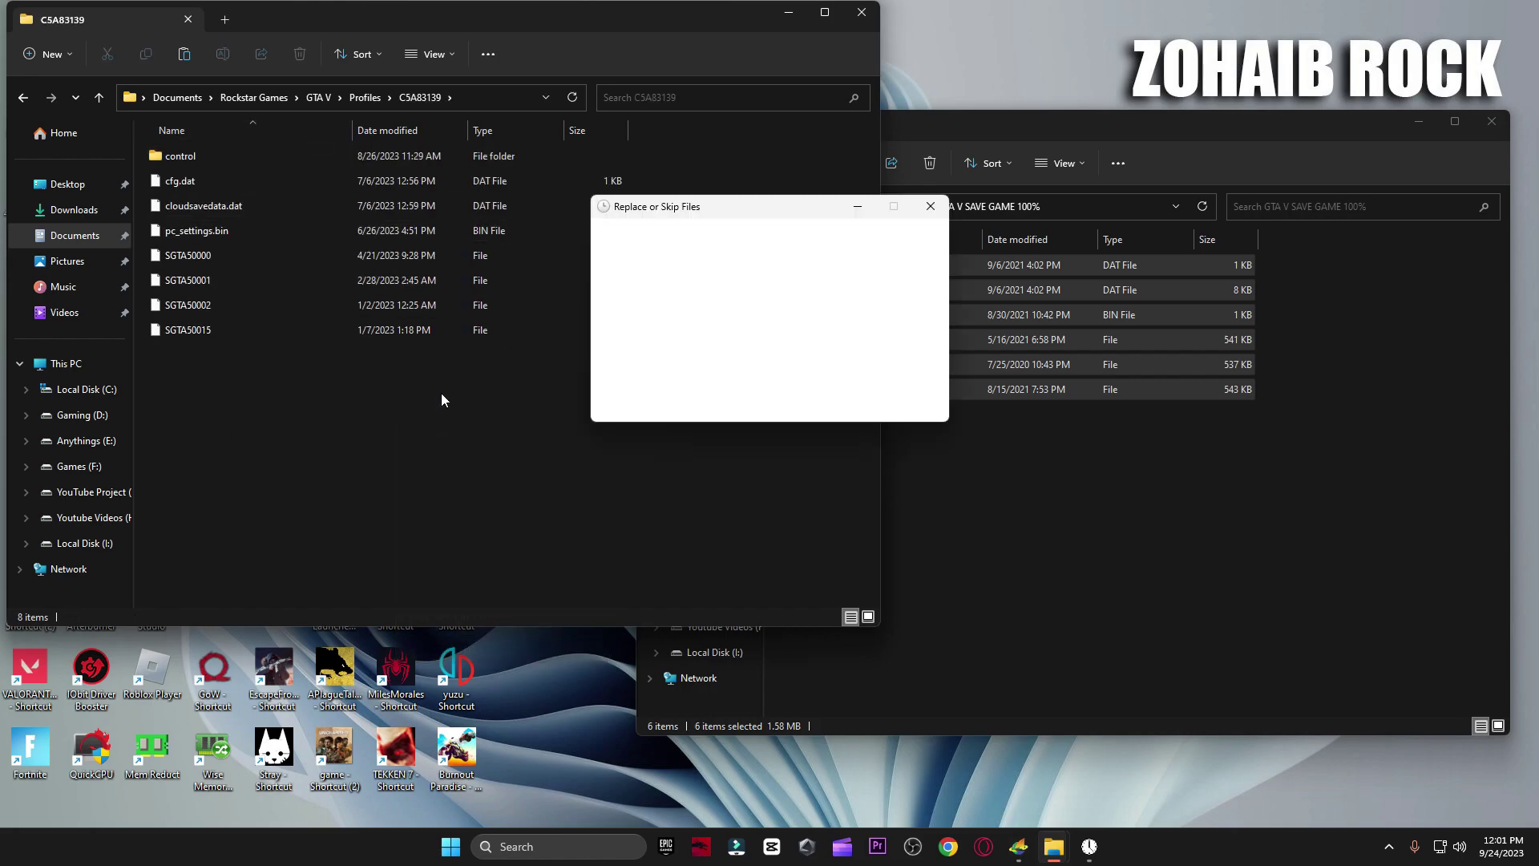
pyautogui.click(671, 305)
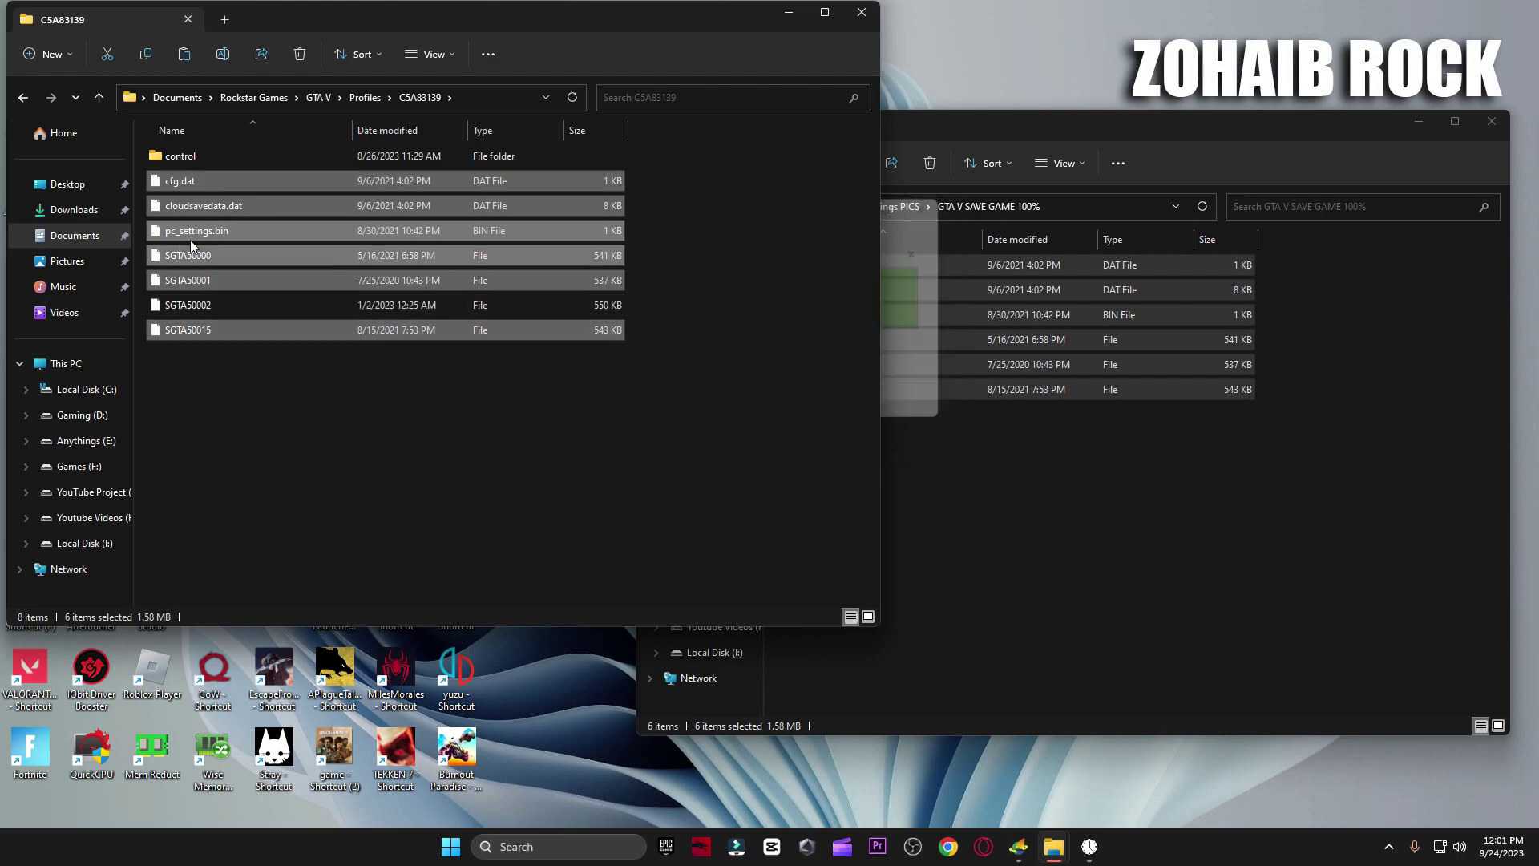
pyautogui.click(854, 21)
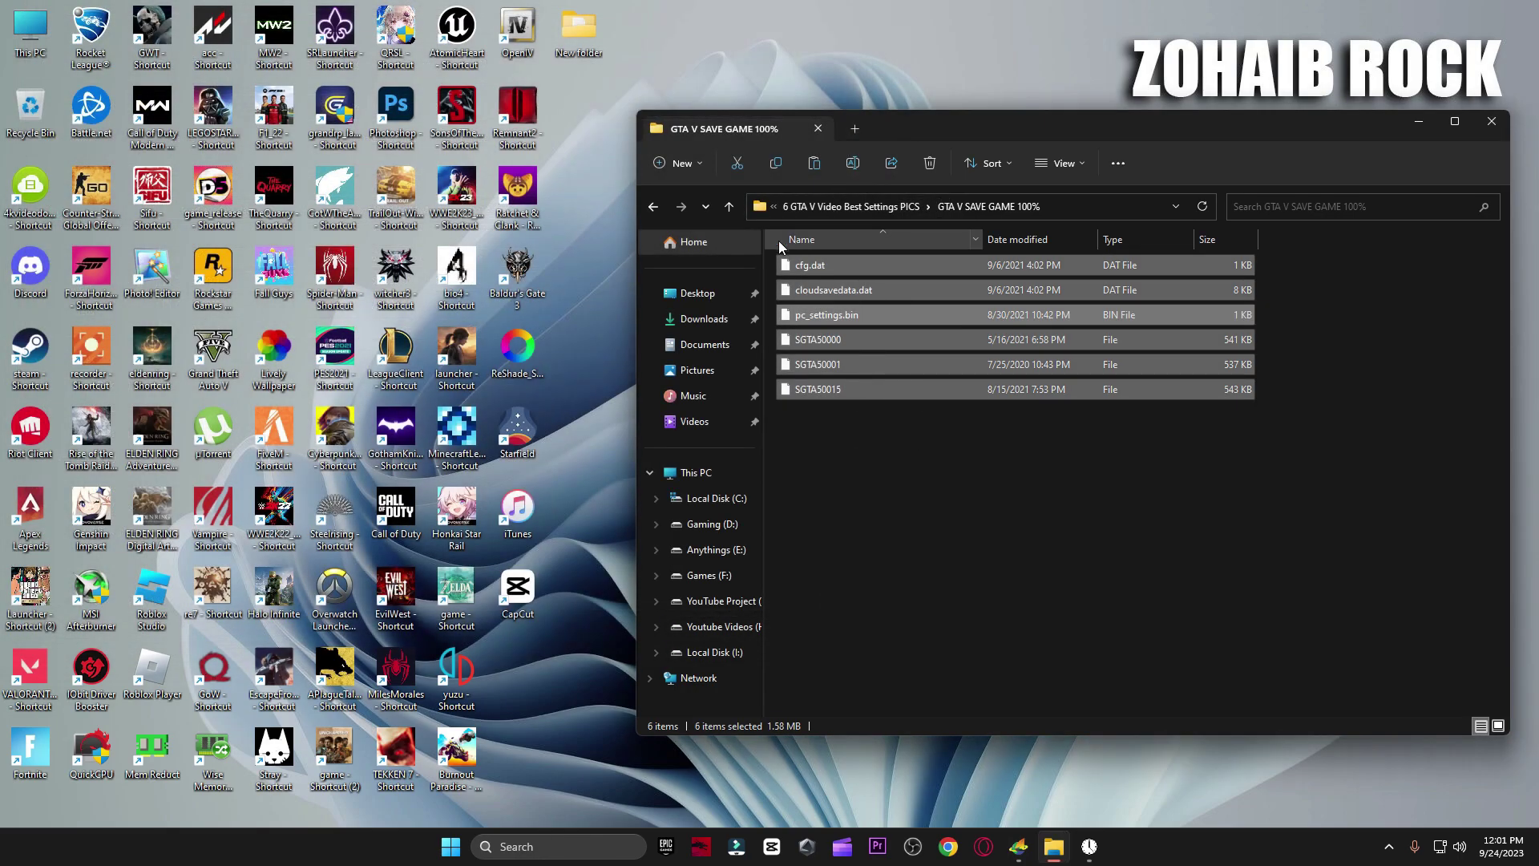
# - View the GRAPHICS SETTING 1, 2 and 3 images in the 6 GTA V Video Best Settings PICS folder and close the viewer
pyautogui.click(651, 206)
pyautogui.moveTo(1157, 413); pyautogui.dragTo(878, 261)
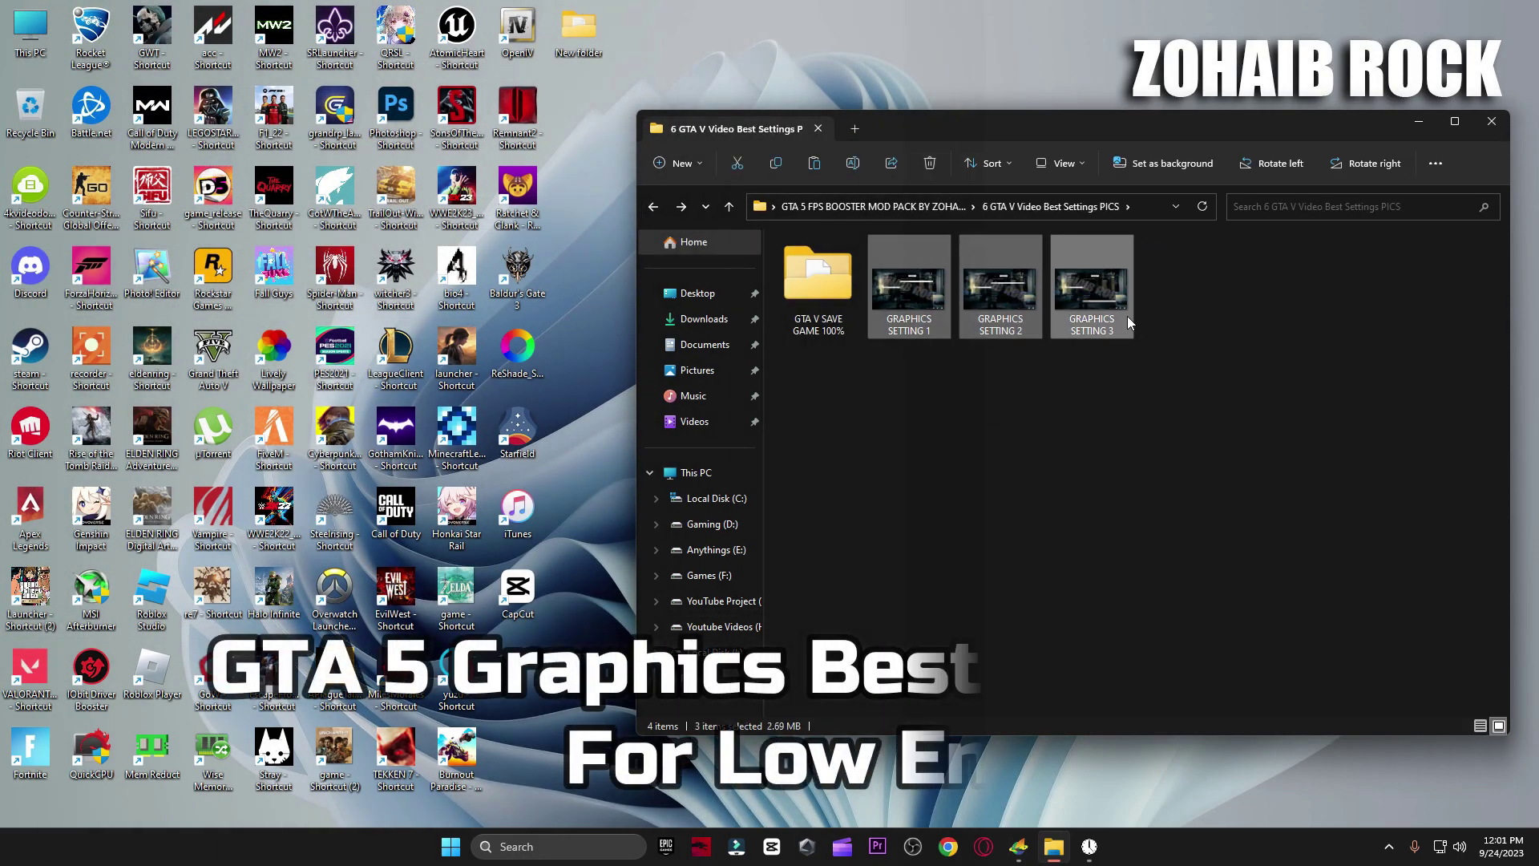
pyautogui.doubleClick(878, 301)
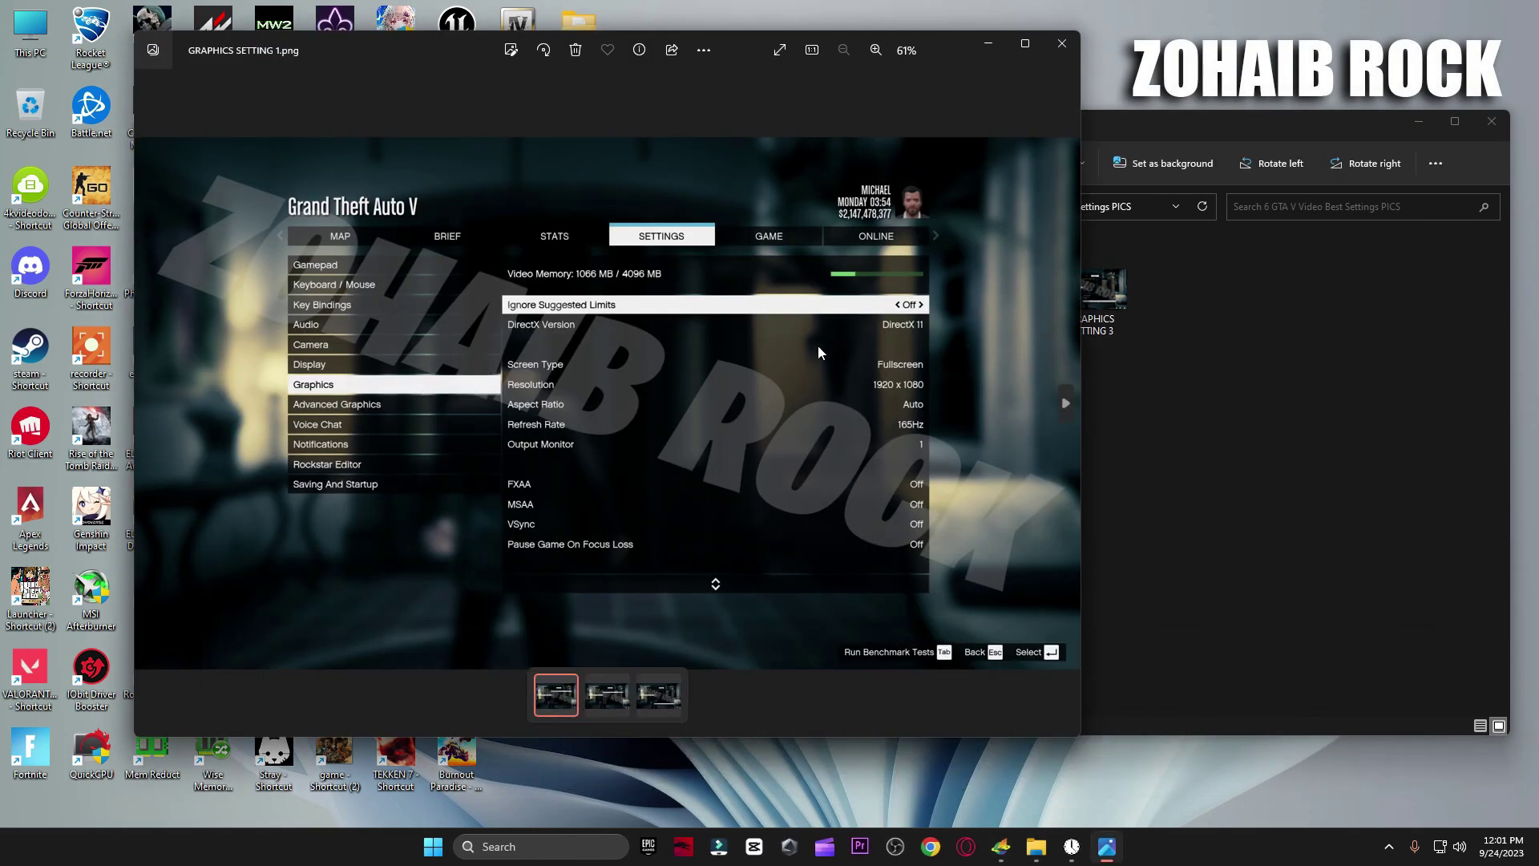
pyautogui.press('Right')
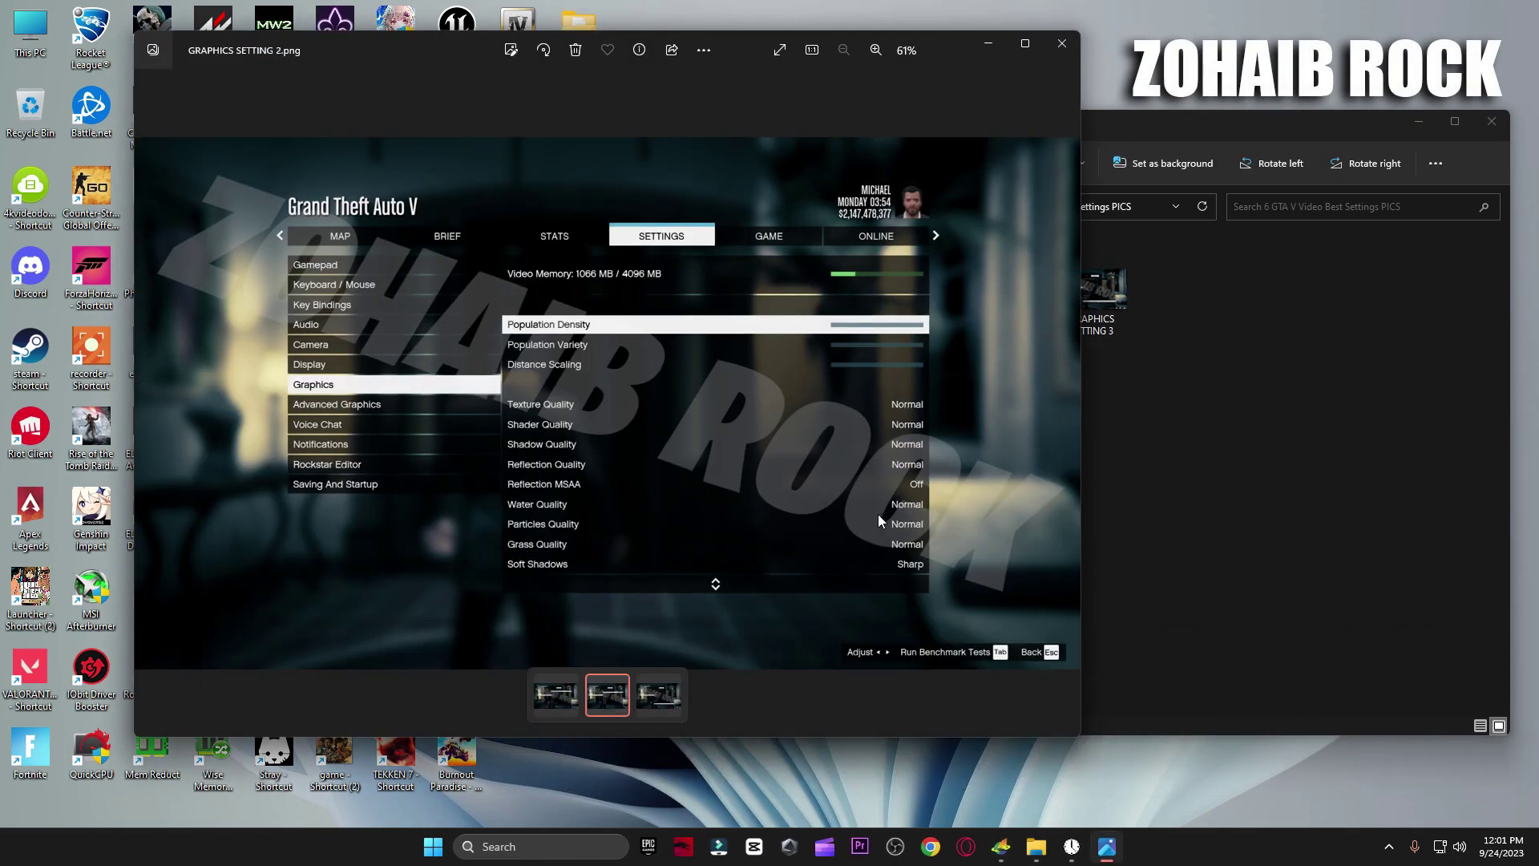
pyautogui.press('Right')
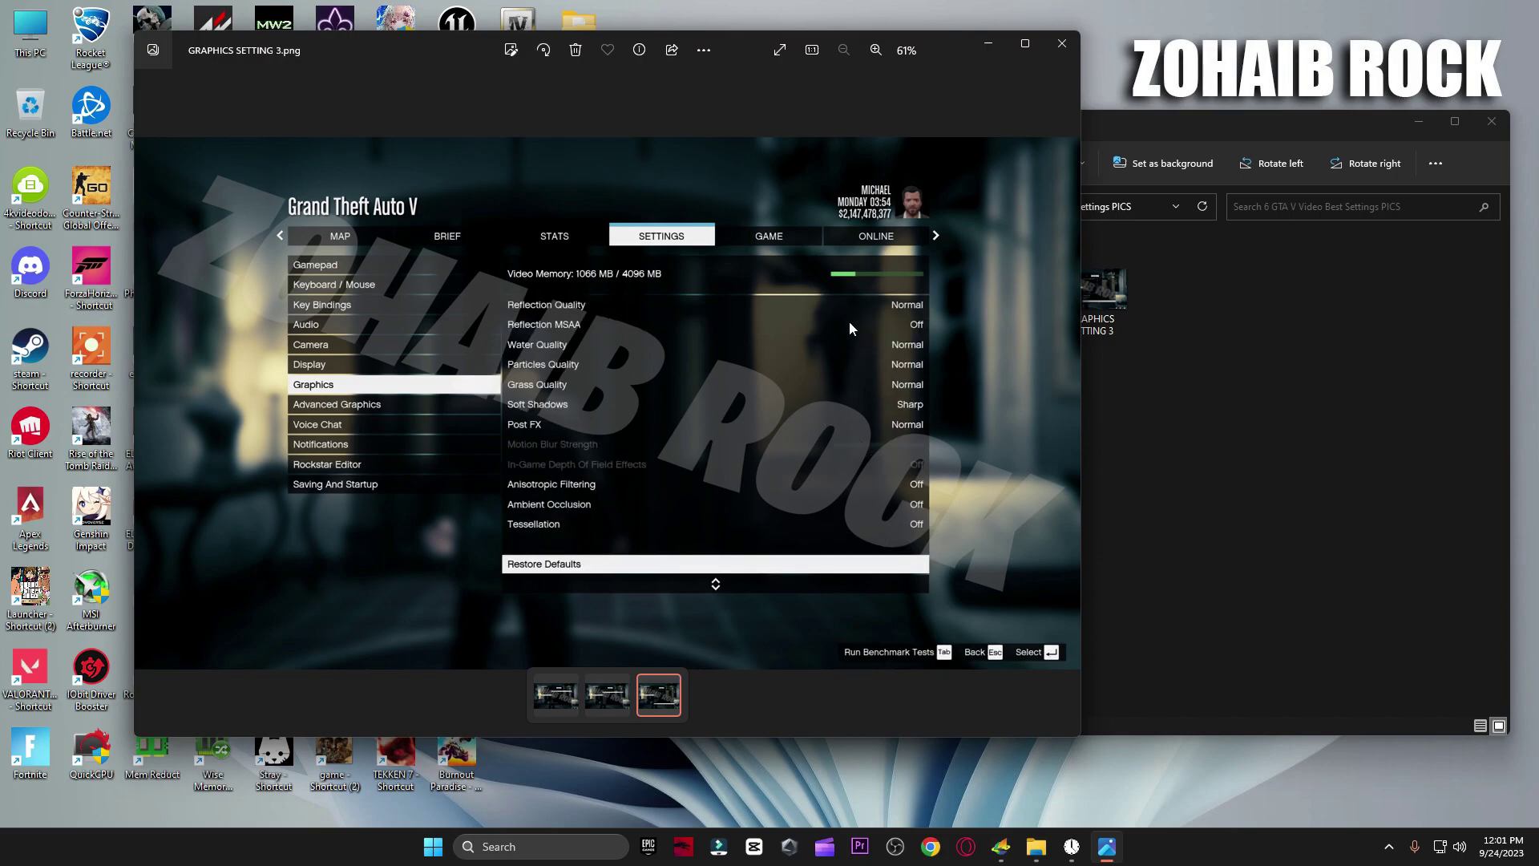
pyautogui.click(1062, 44)
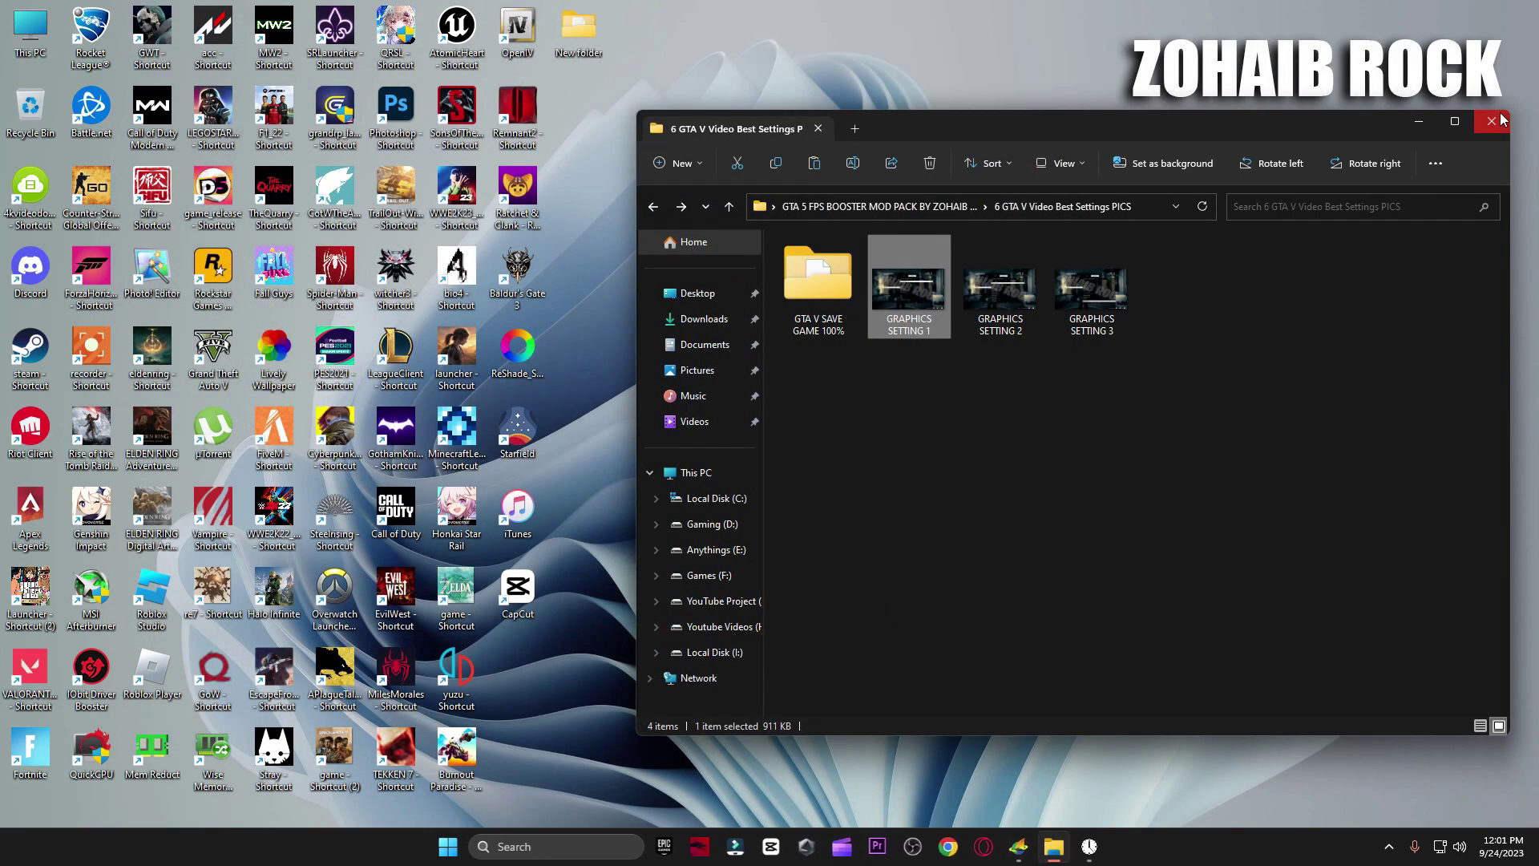
# - Close the mod pack folder and open the PC's power options for a restart
pyautogui.hotkey('alt', 'F4')
pyautogui.press('super')
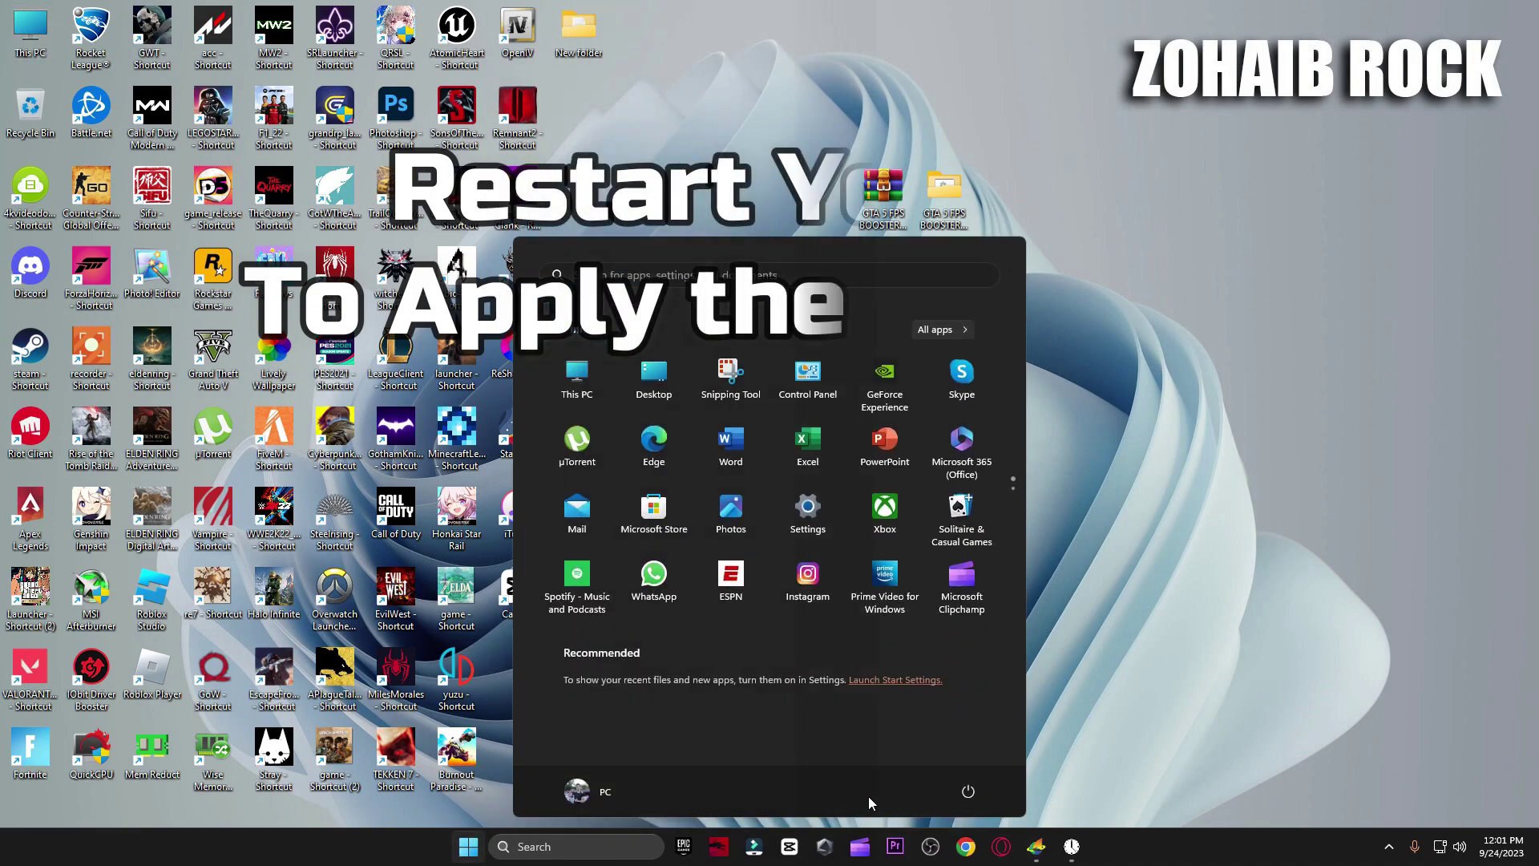
pyautogui.click(966, 794)
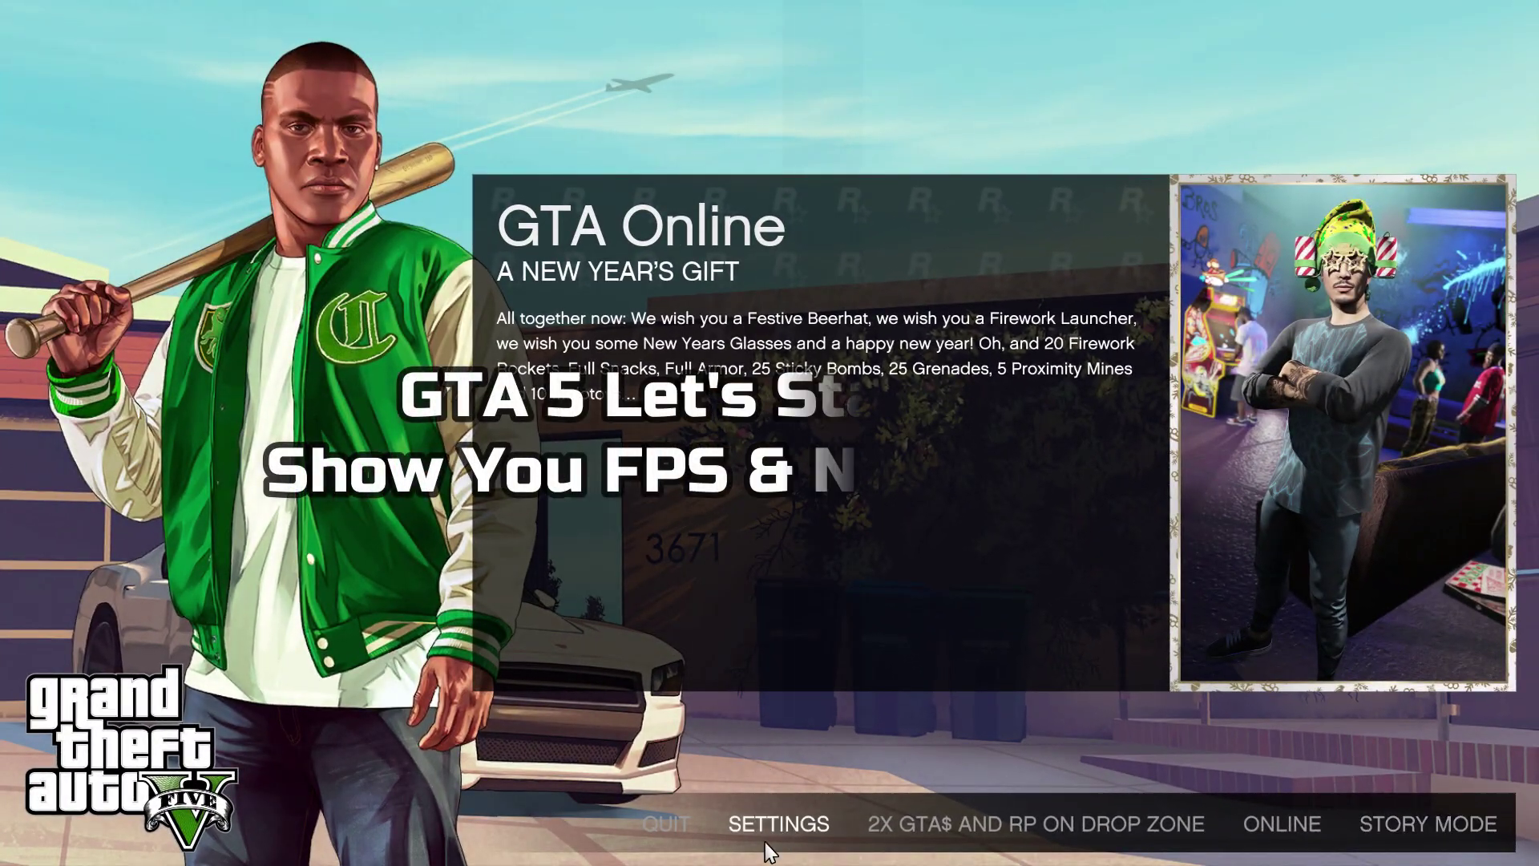
# - Switch to GTA V and open the Graphics page of the game's settings
pyautogui.press('Return')
pyautogui.press('Escape')
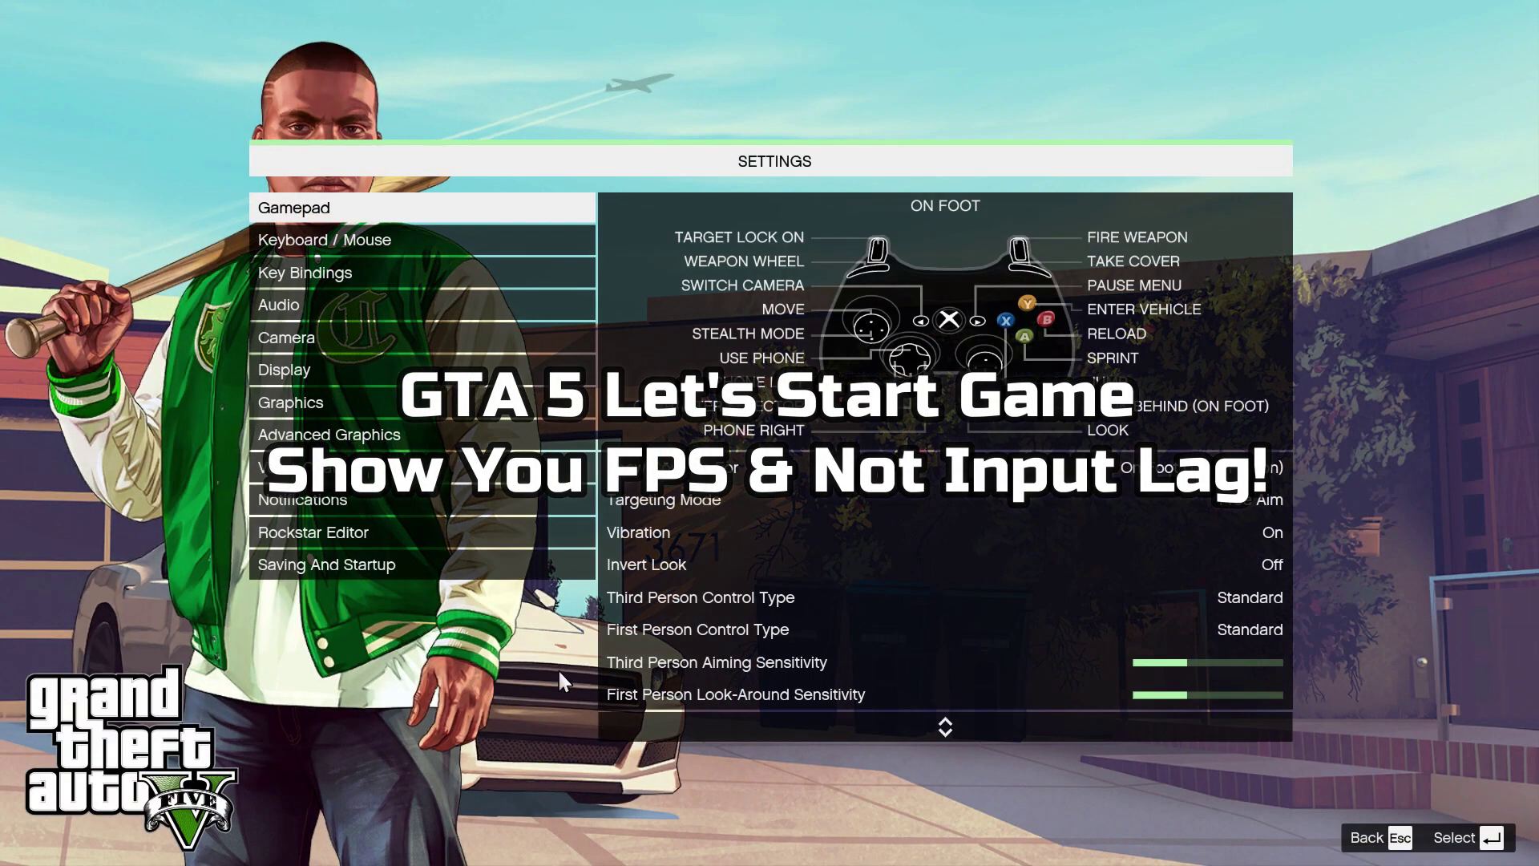
pyautogui.click(293, 374)
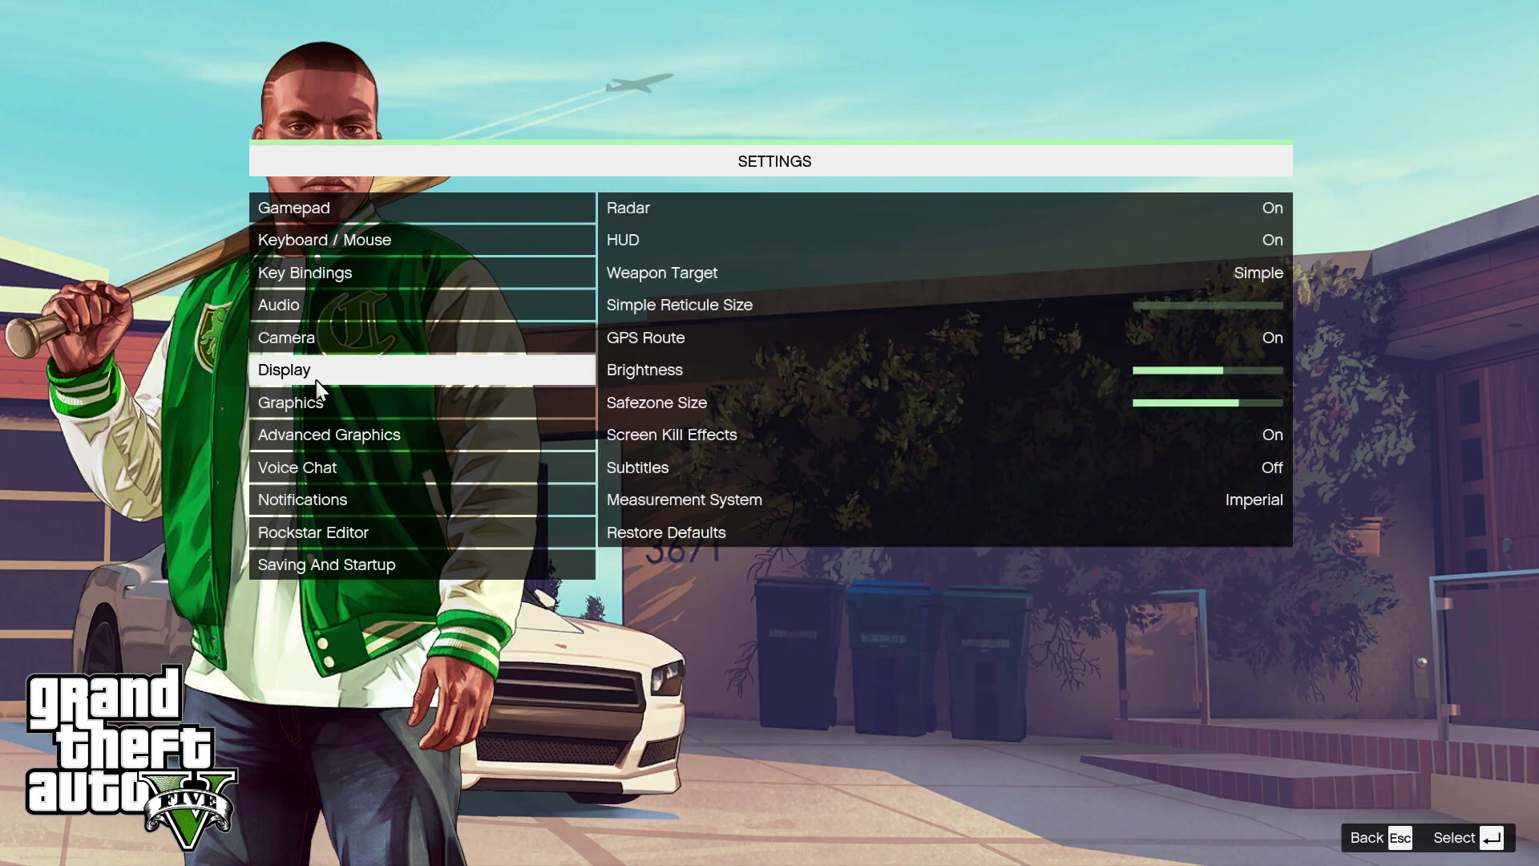
pyautogui.click(316, 404)
pyautogui.click(340, 437)
pyautogui.click(346, 414)
pyautogui.click(324, 415)
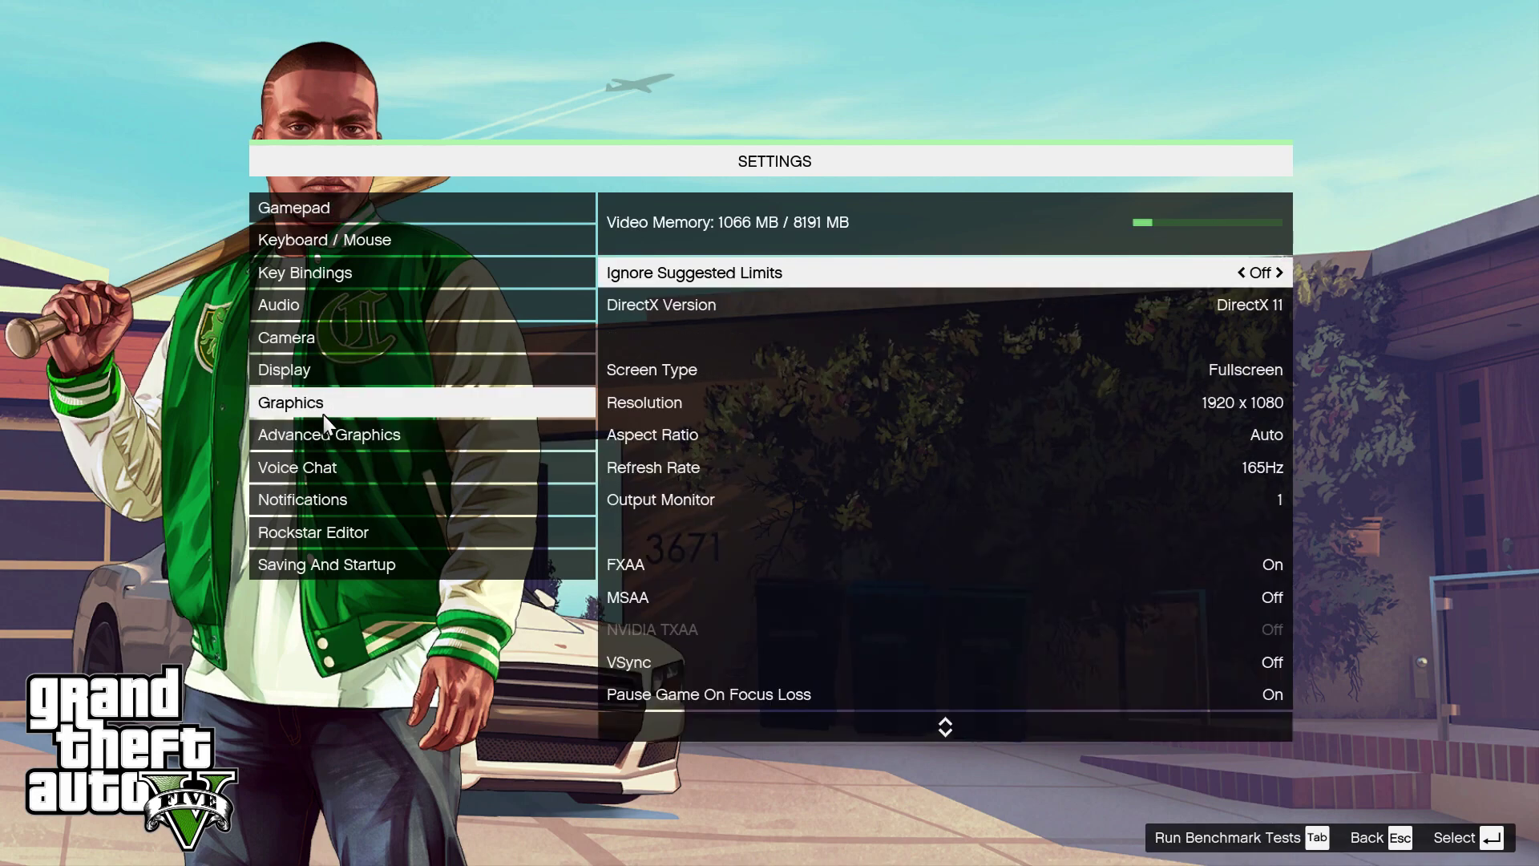
# - Review the game's Graphics settings from screen type and refresh rate through the quality options to Ambient Occlusion, and leave the settings
pyautogui.press('Down')
pyautogui.press('Down')
pyautogui.press('Down')
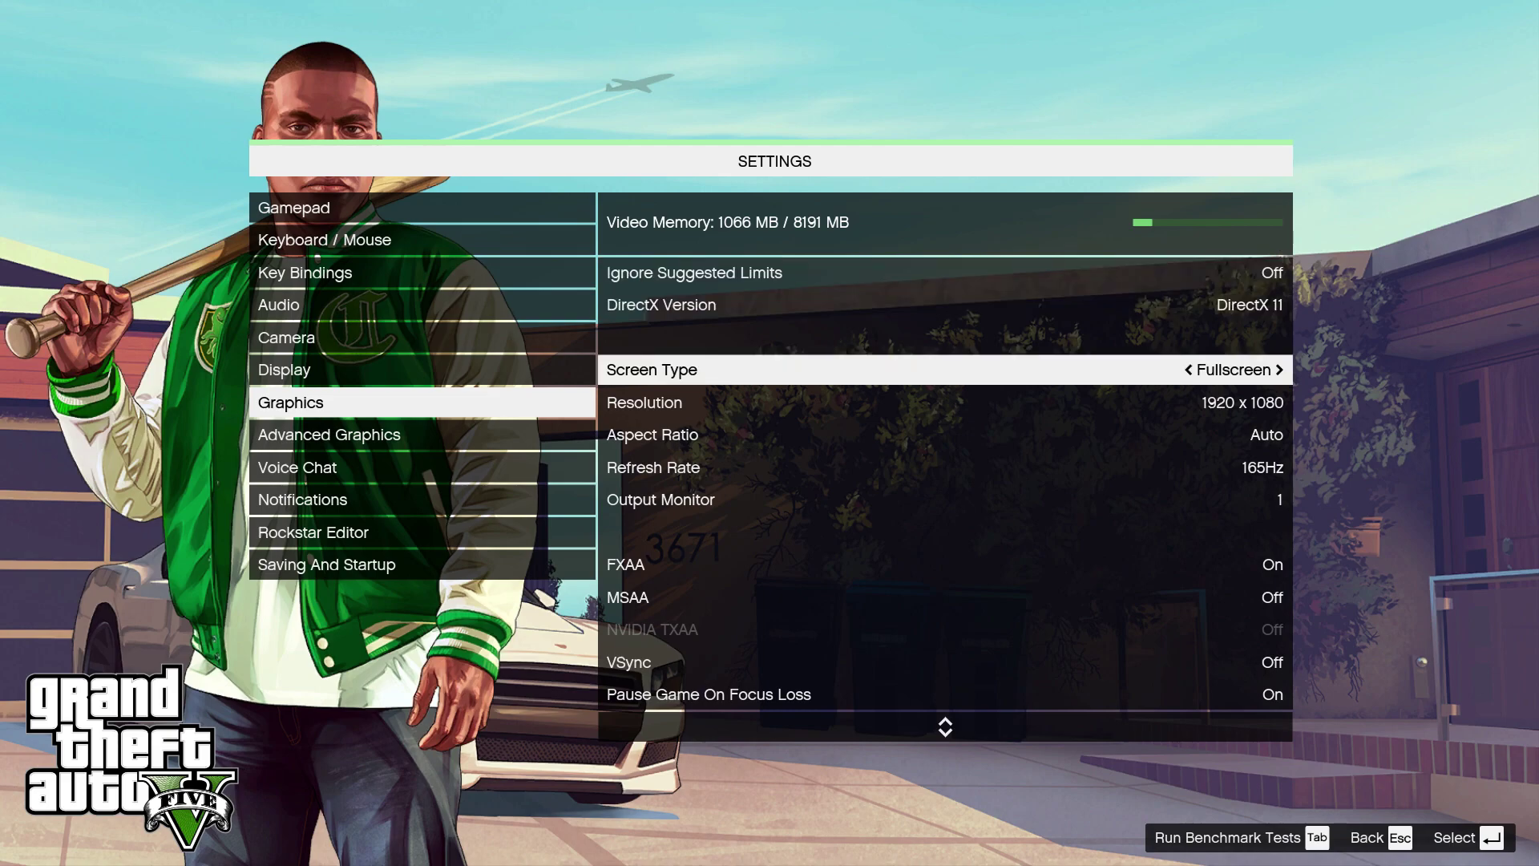
pyautogui.press('Down')
pyautogui.press('Down')
pyautogui.press('Down')
pyautogui.press('Down')
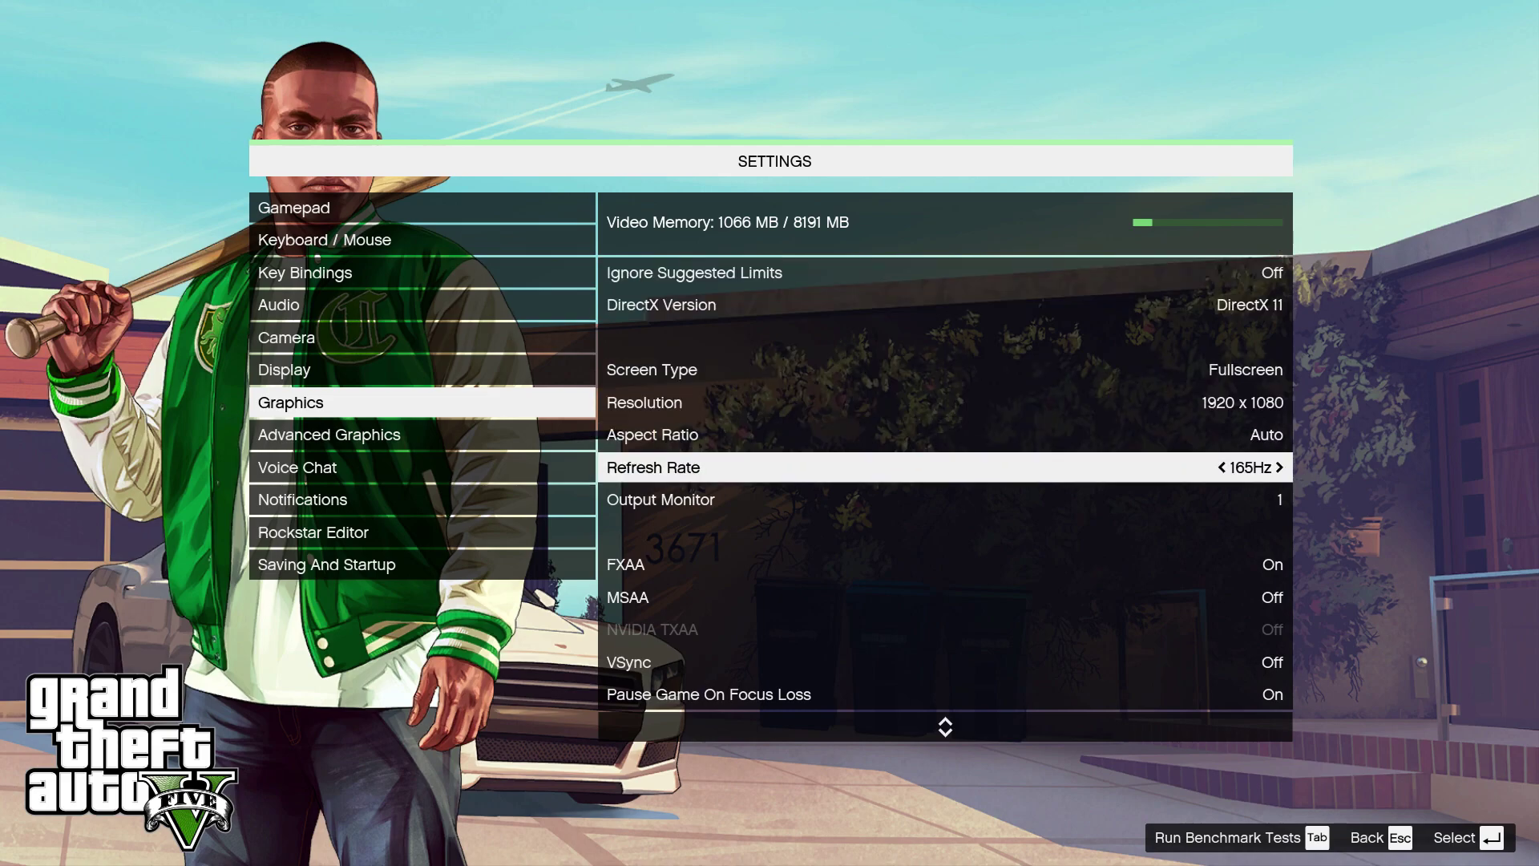
pyautogui.press('Down')
pyautogui.press('Down')
pyautogui.press('Down')
pyautogui.press('Down')
pyautogui.press('Down')
pyautogui.press('Down')
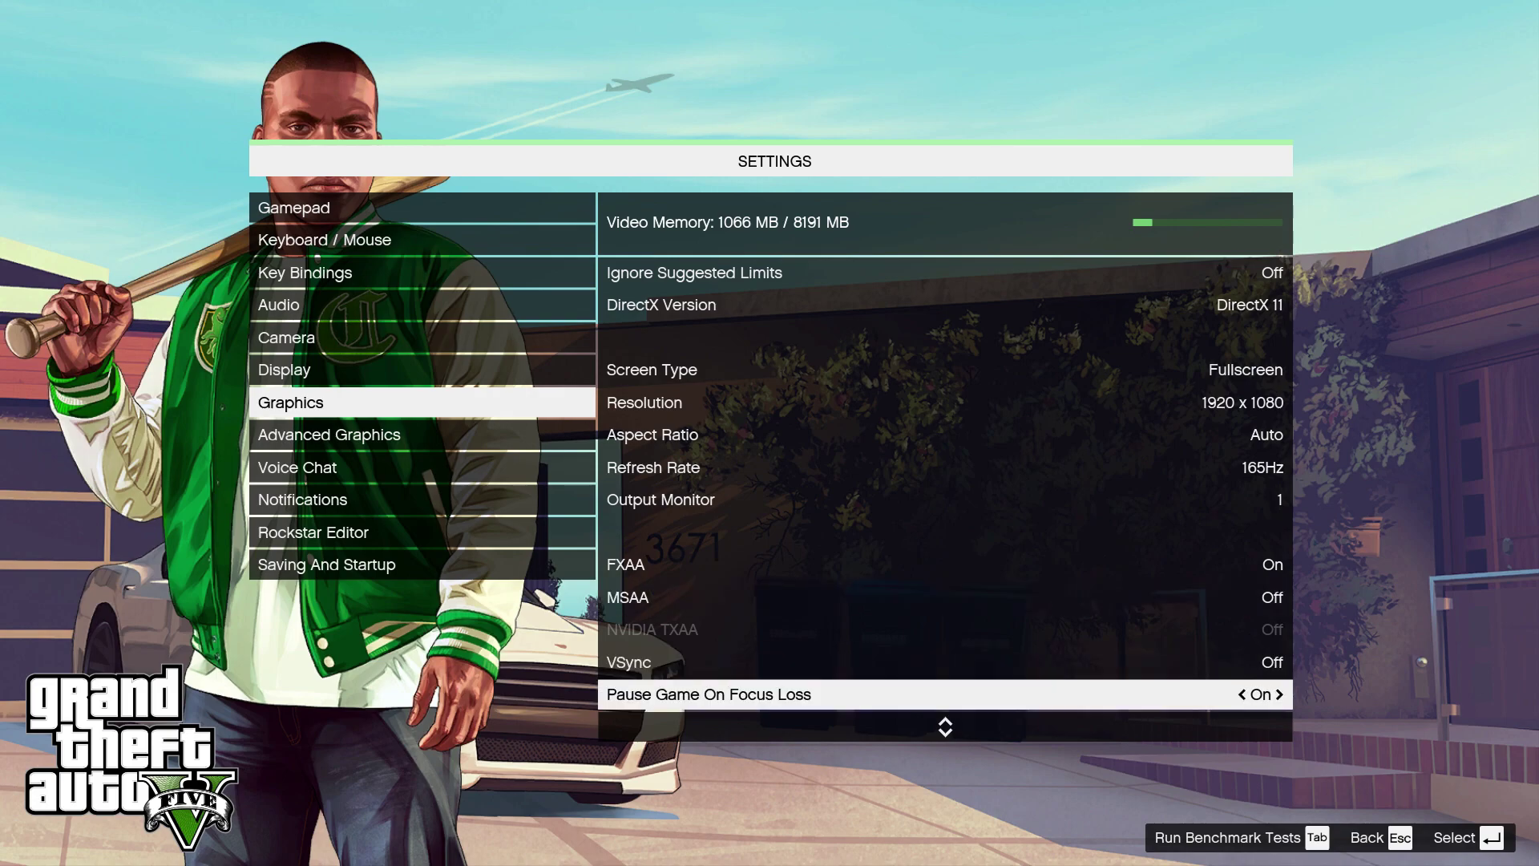
pyautogui.press('Down')
pyautogui.press('Down')
pyautogui.press('Down')
pyautogui.press('Down')
pyautogui.press('Down')
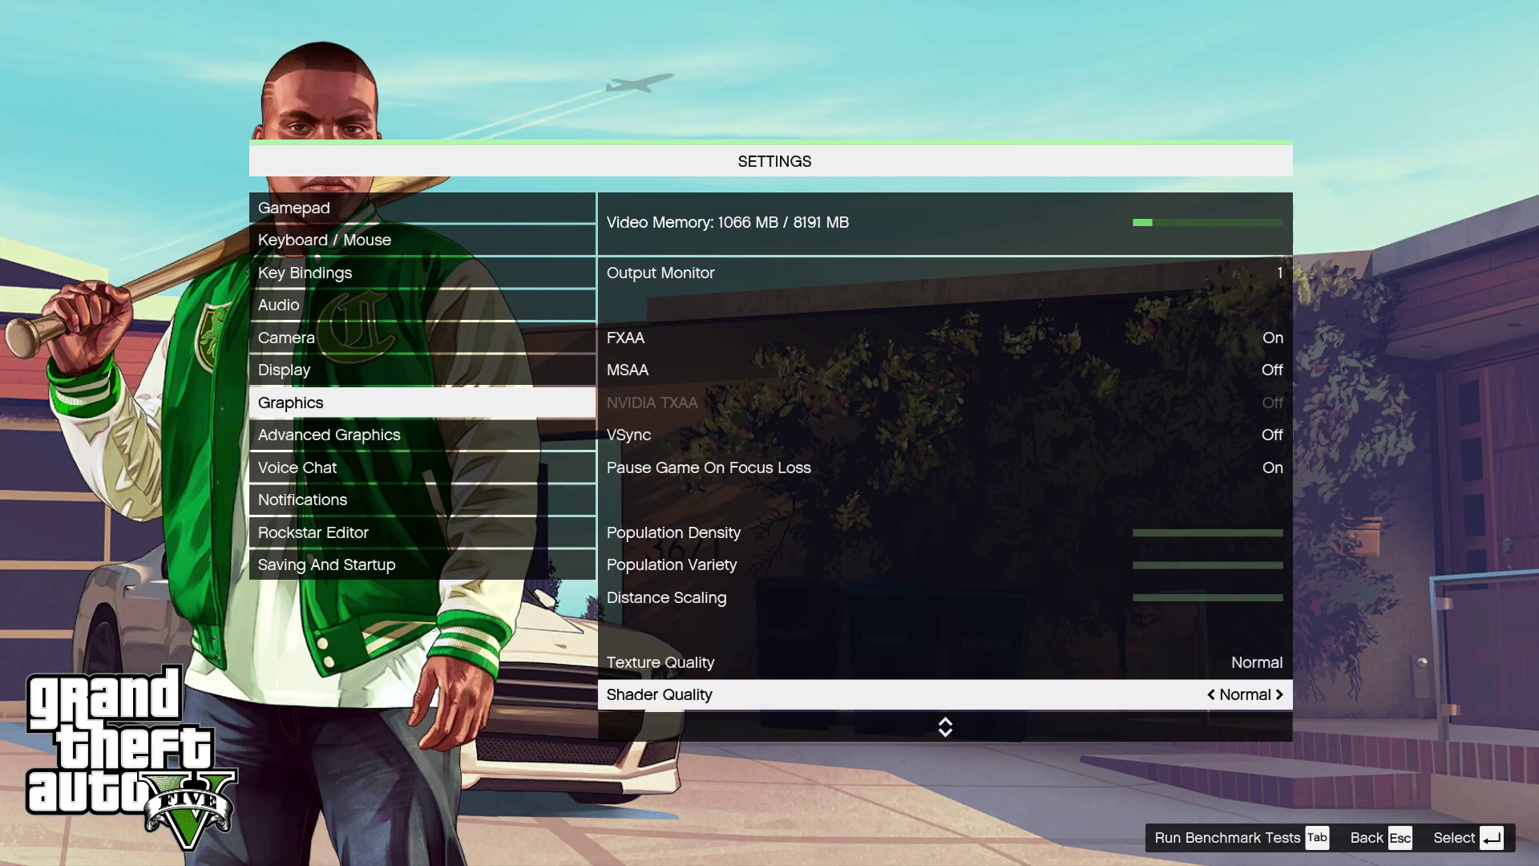
pyautogui.press('Down')
pyautogui.press('Down')
pyautogui.press('Down')
pyautogui.press('Down')
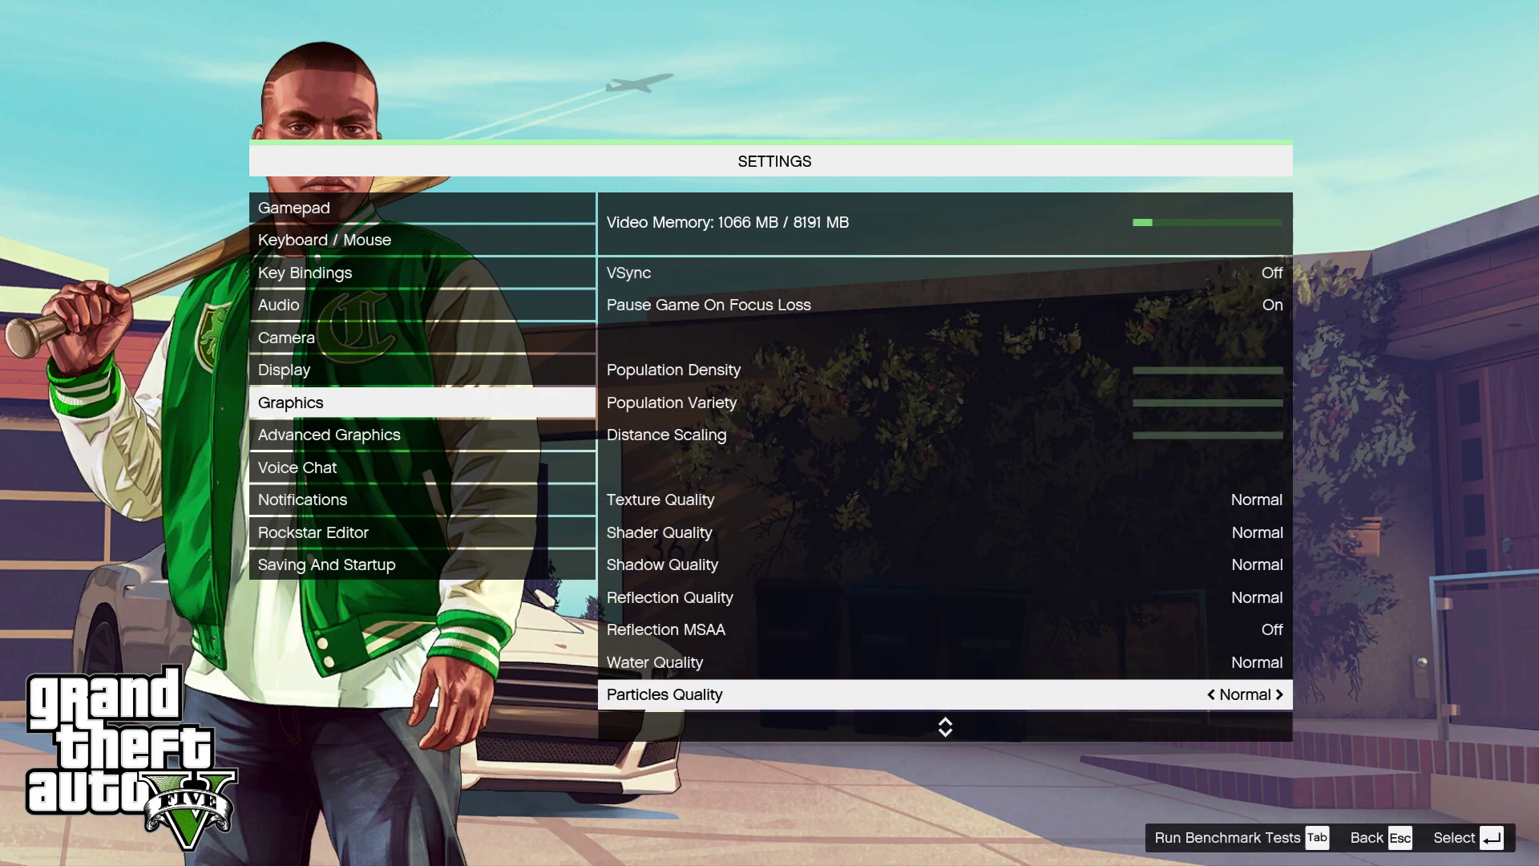
pyautogui.press('Down')
pyautogui.press('Down')
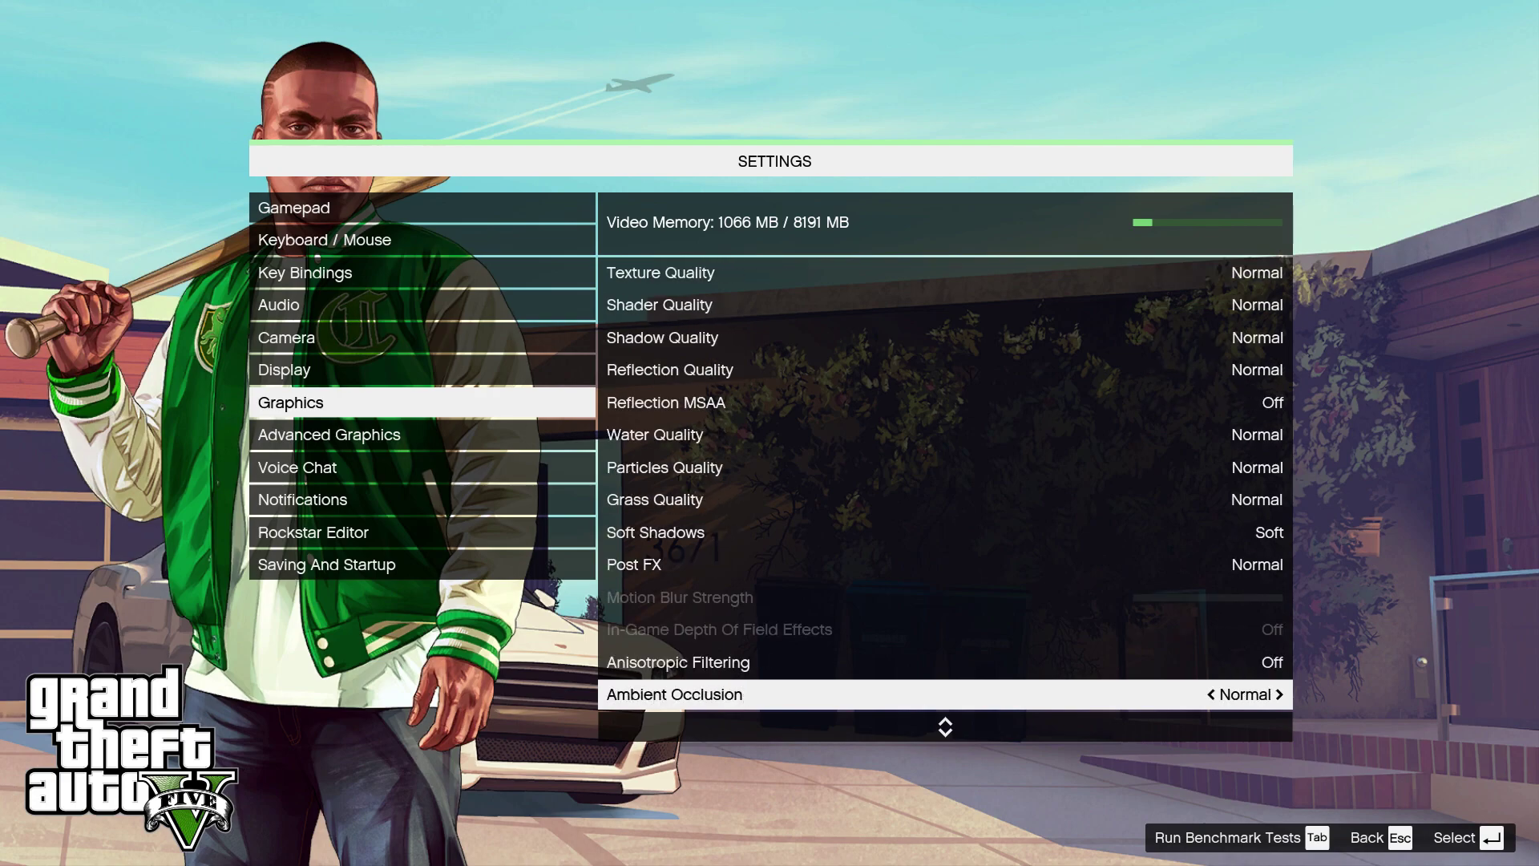
pyautogui.press('Down')
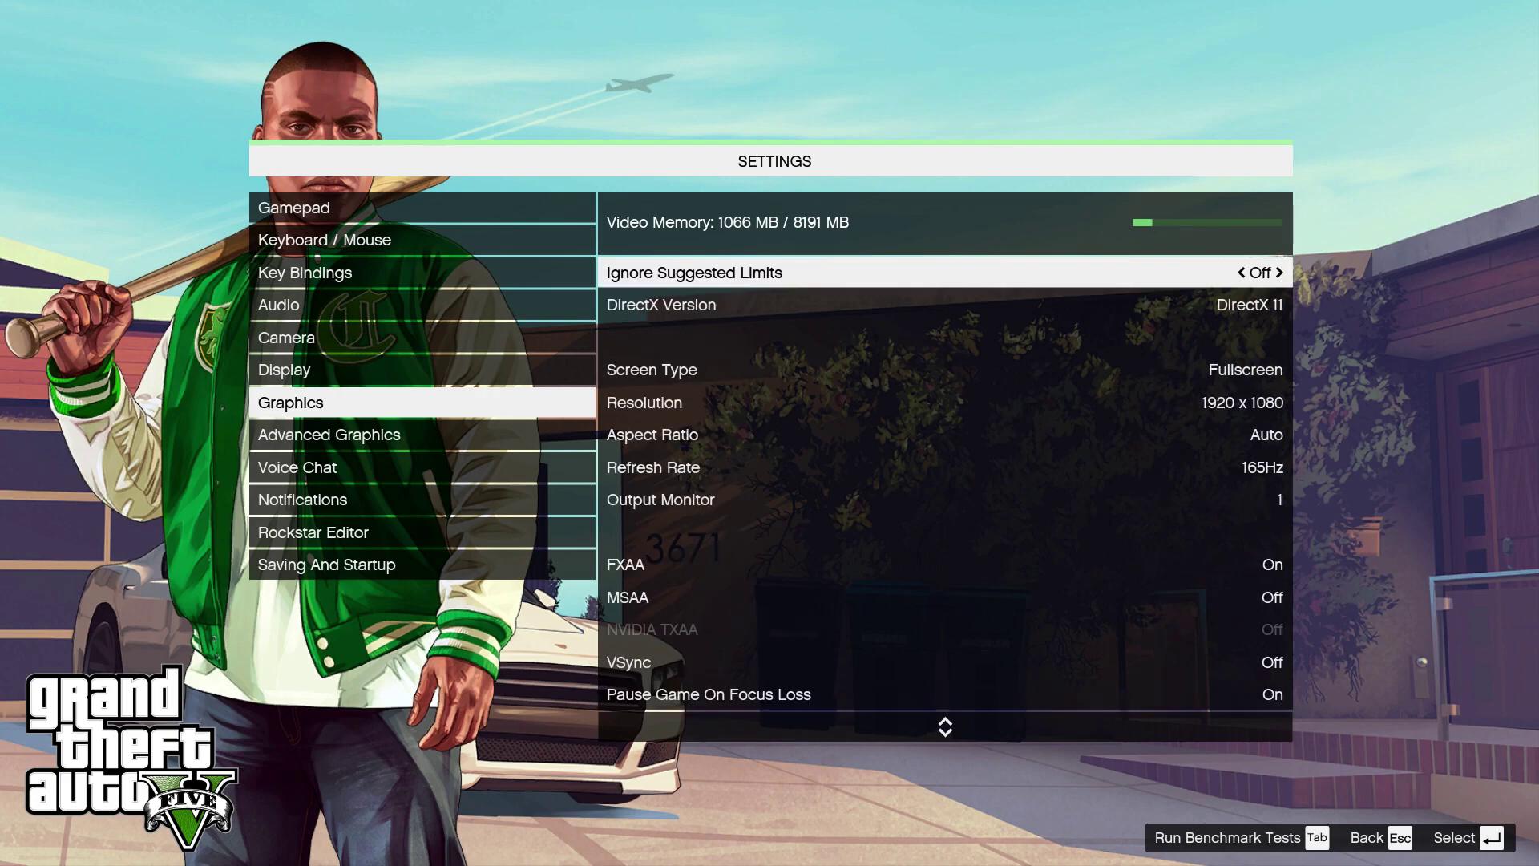
pyautogui.press('Escape')
pyautogui.press('Escape')
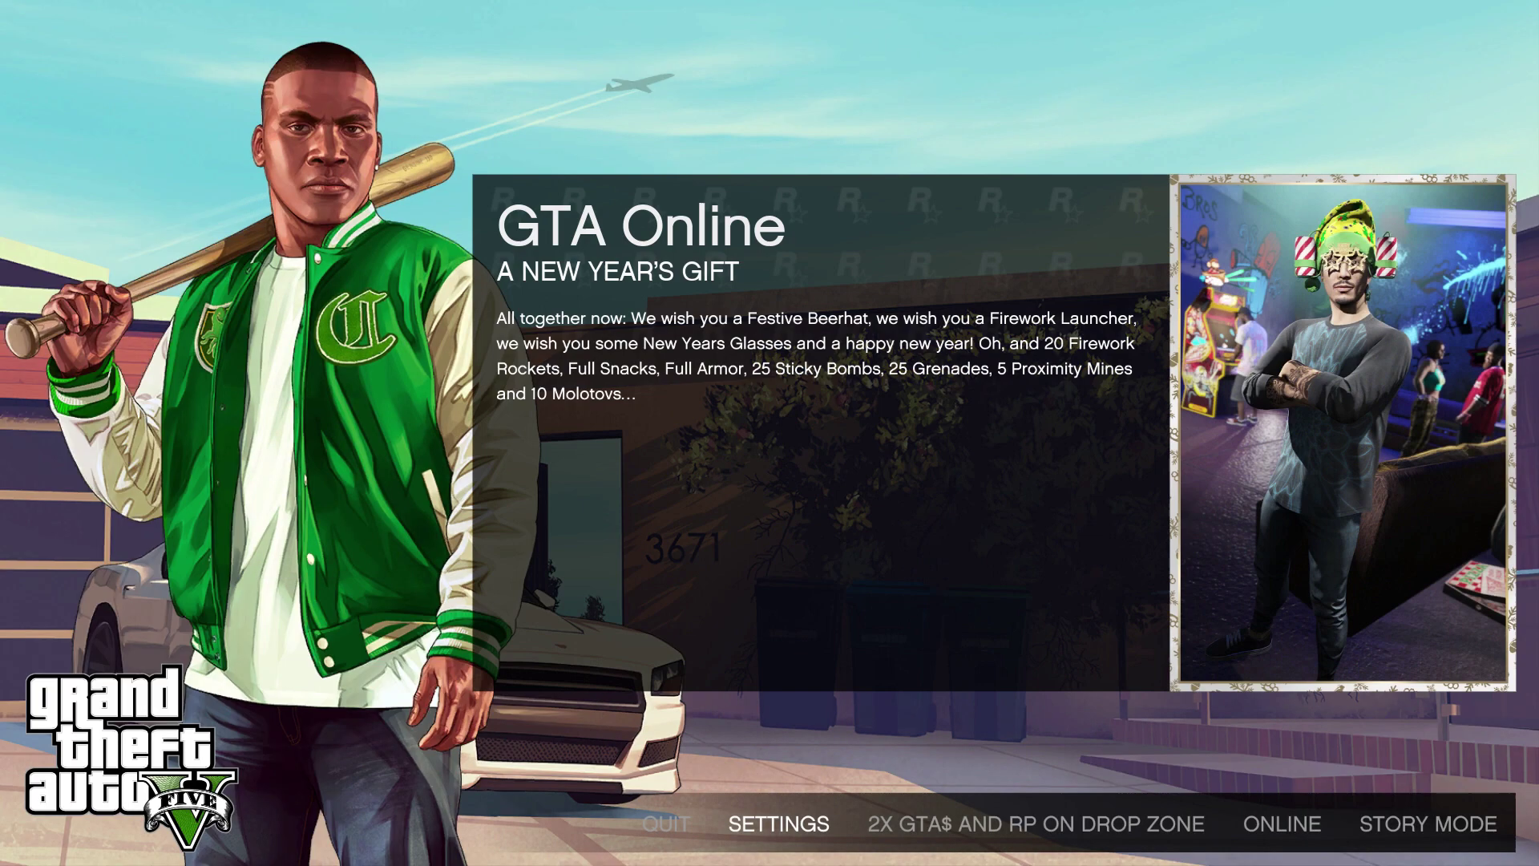
pyautogui.press('Escape')
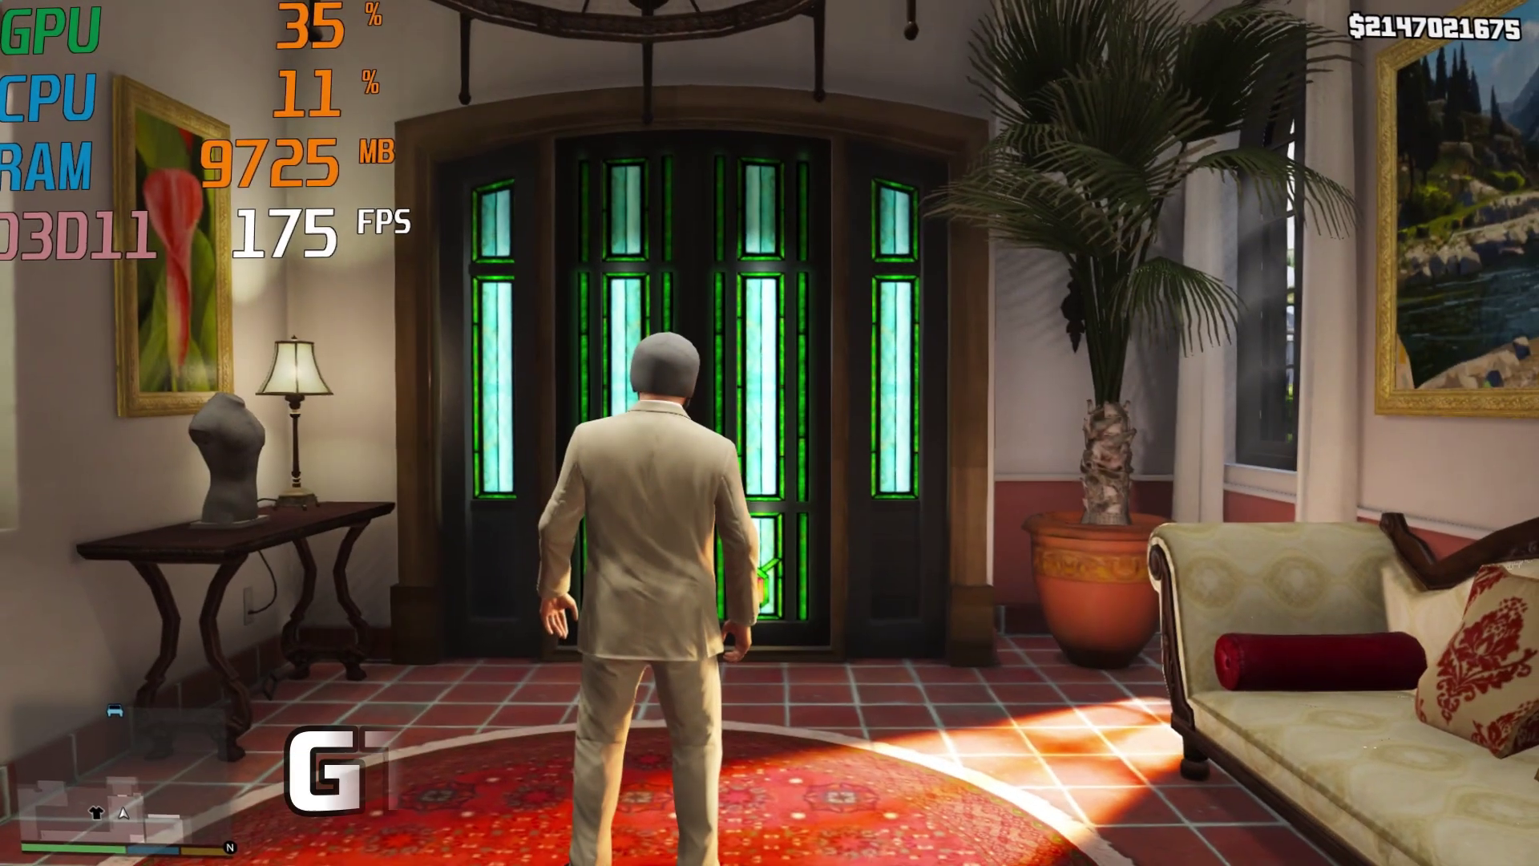
pyautogui.press('w')
pyautogui.press('w')
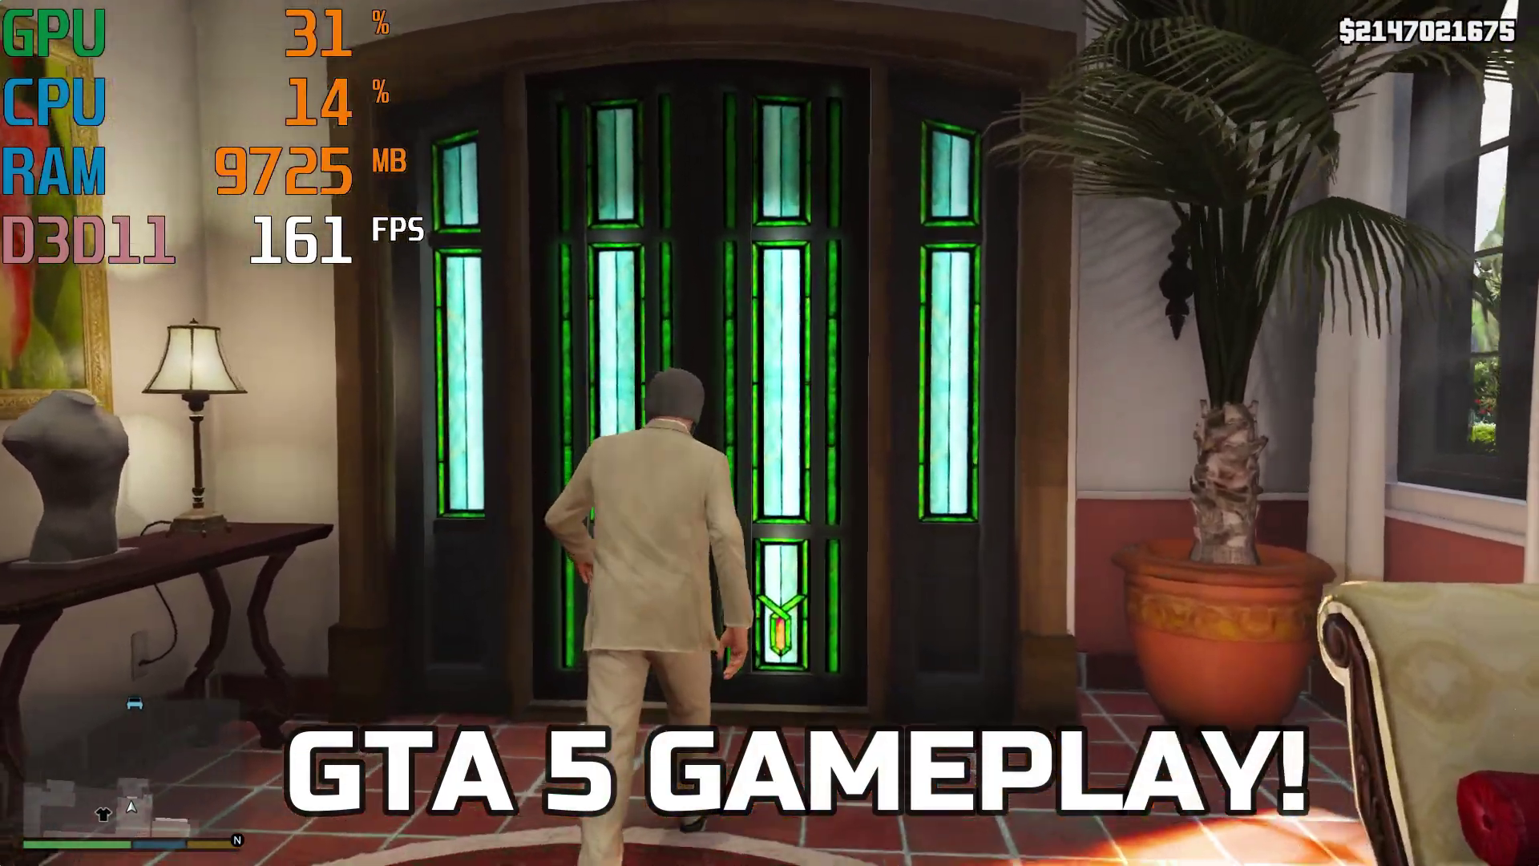
pyautogui.press('w')
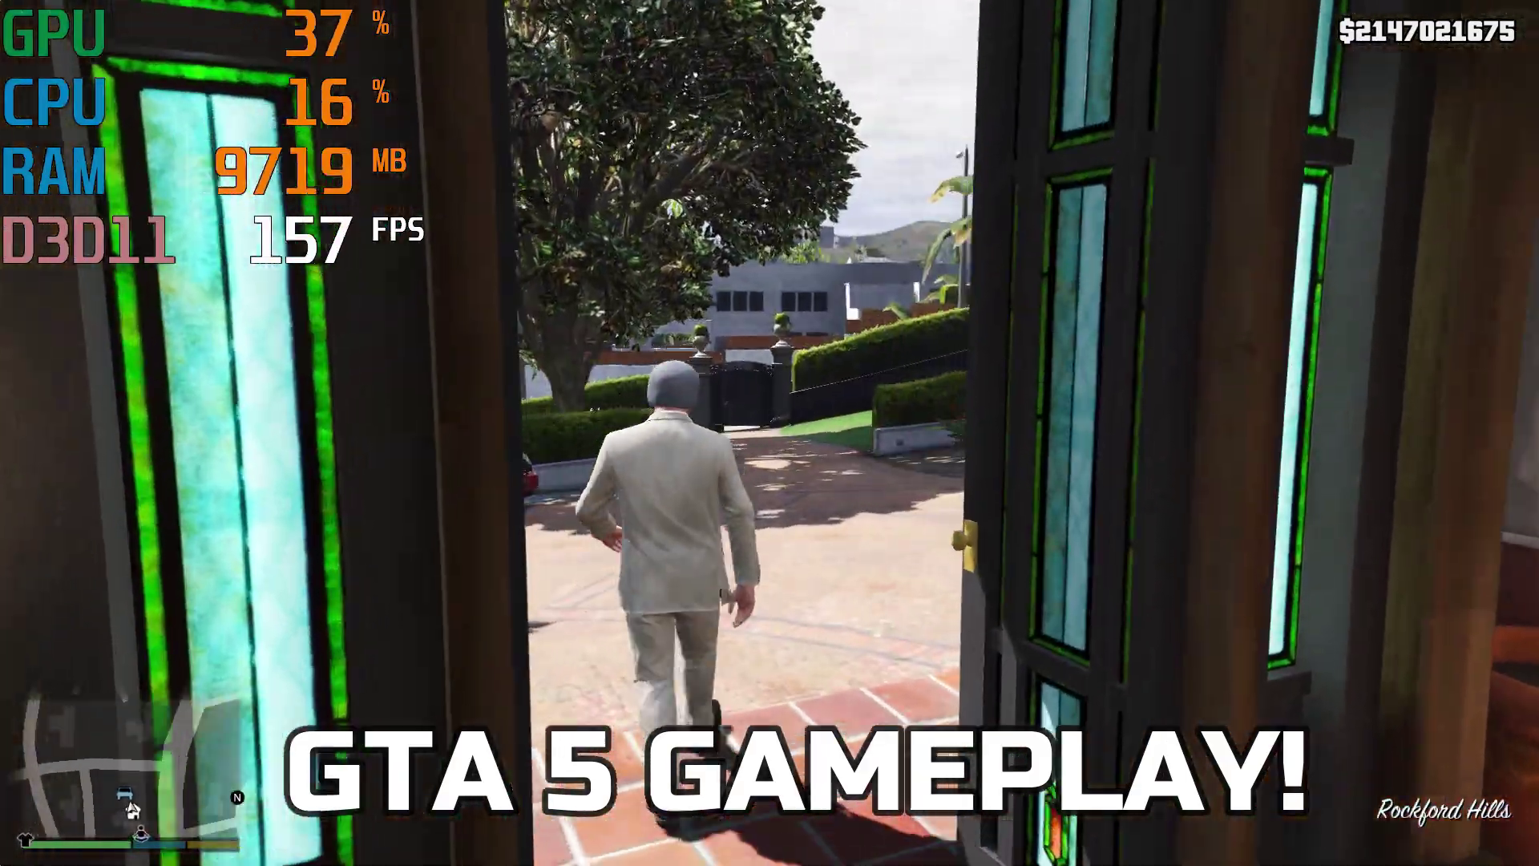
pyautogui.press('w')
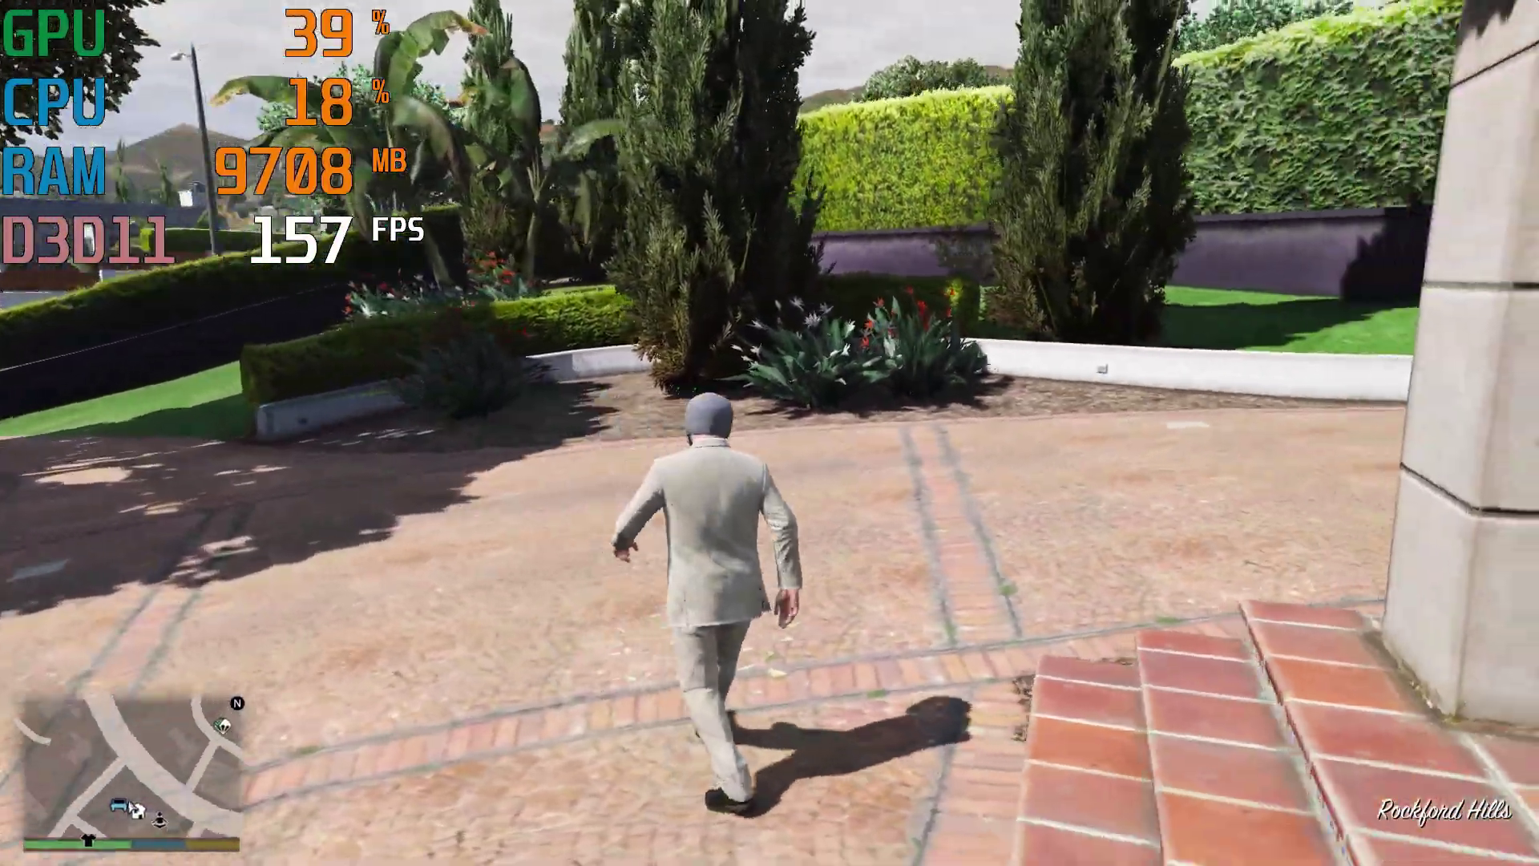
pyautogui.press('w')
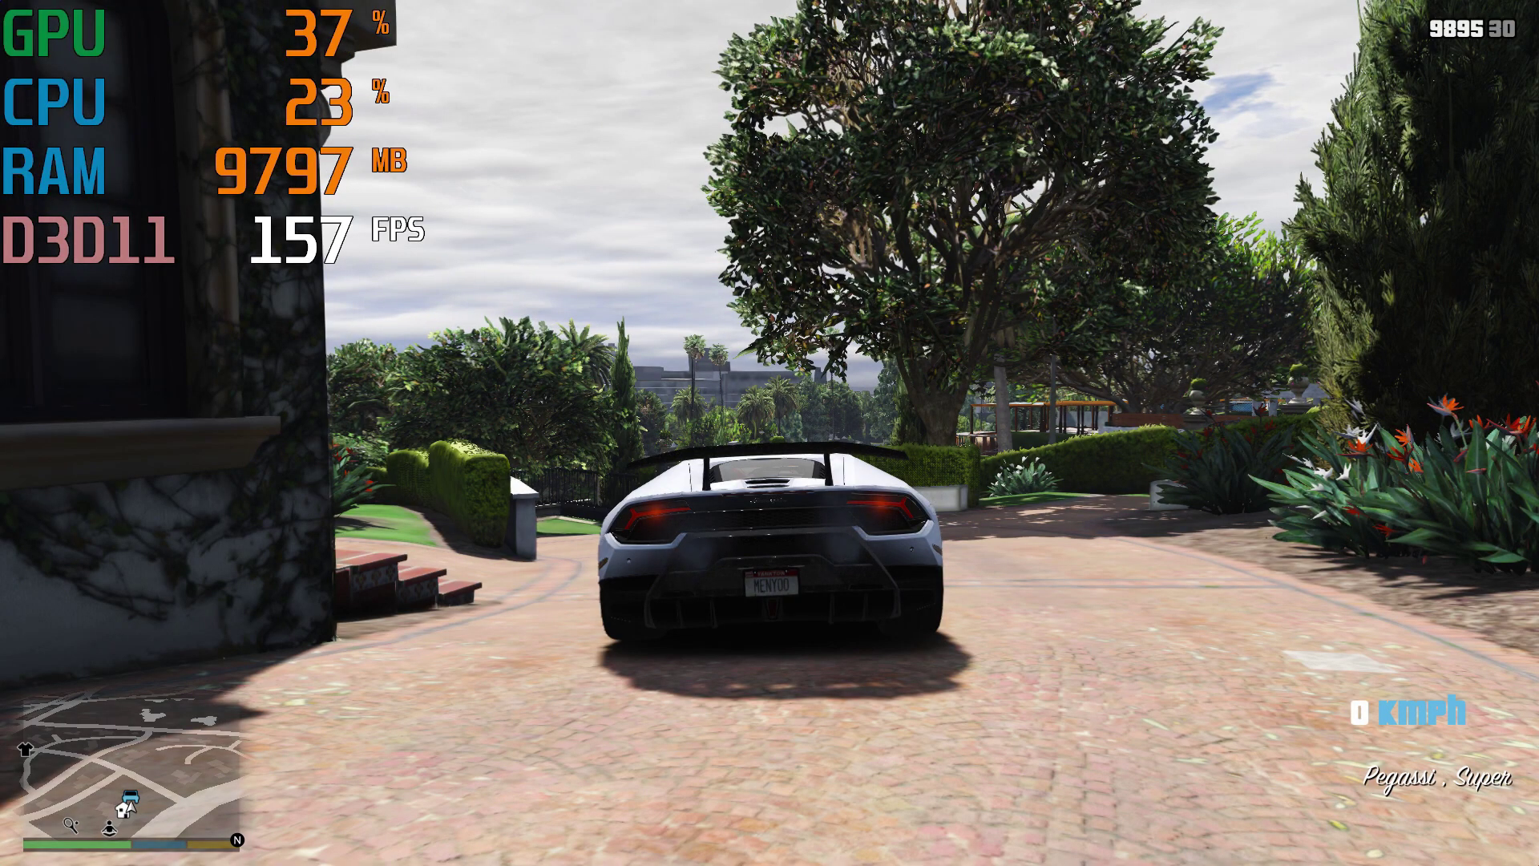
pyautogui.press('w')
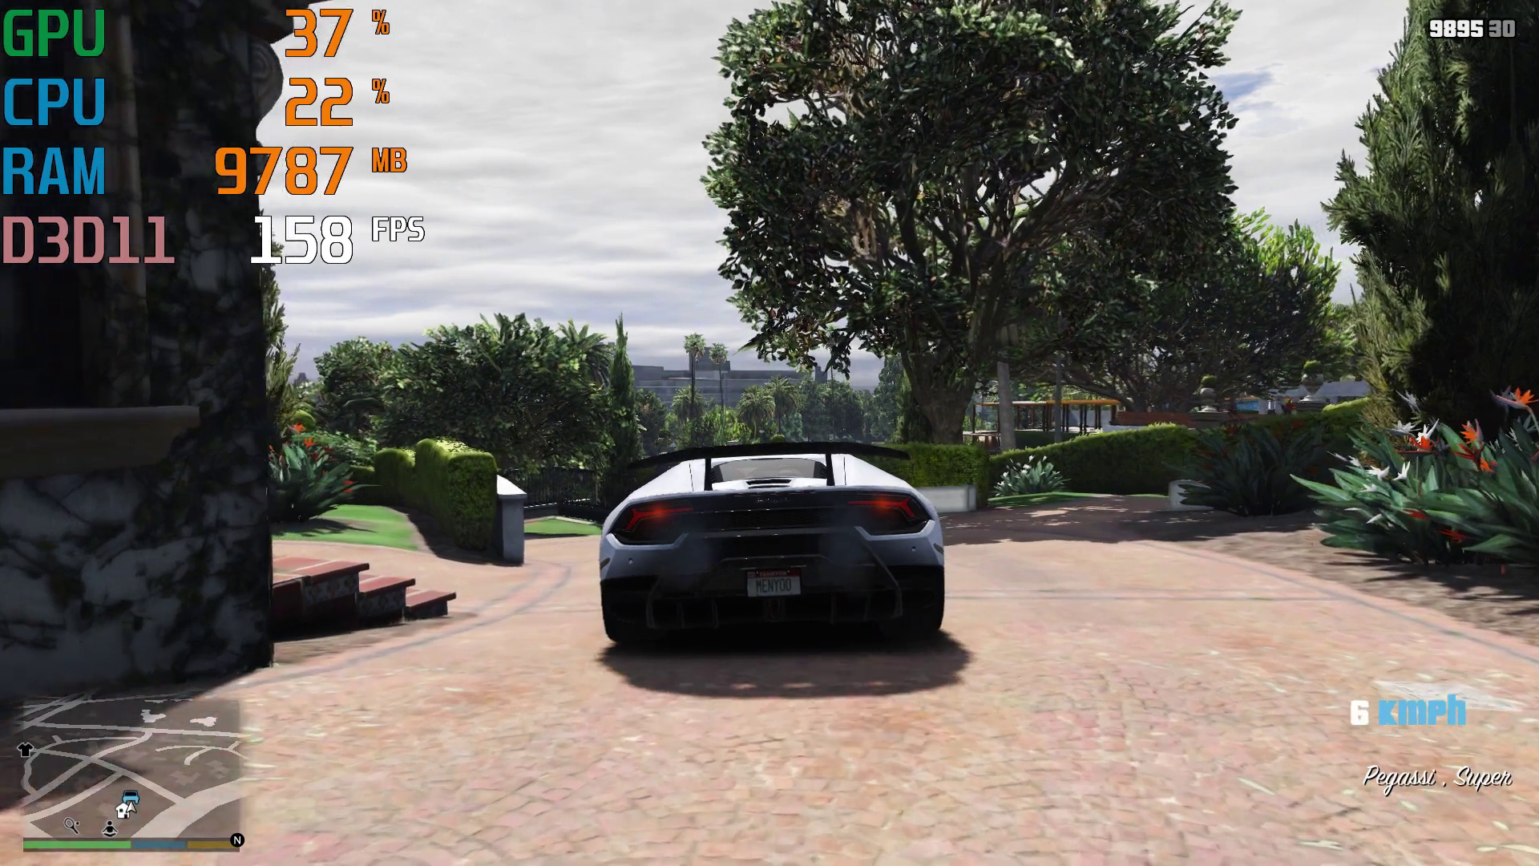
pyautogui.press('a')
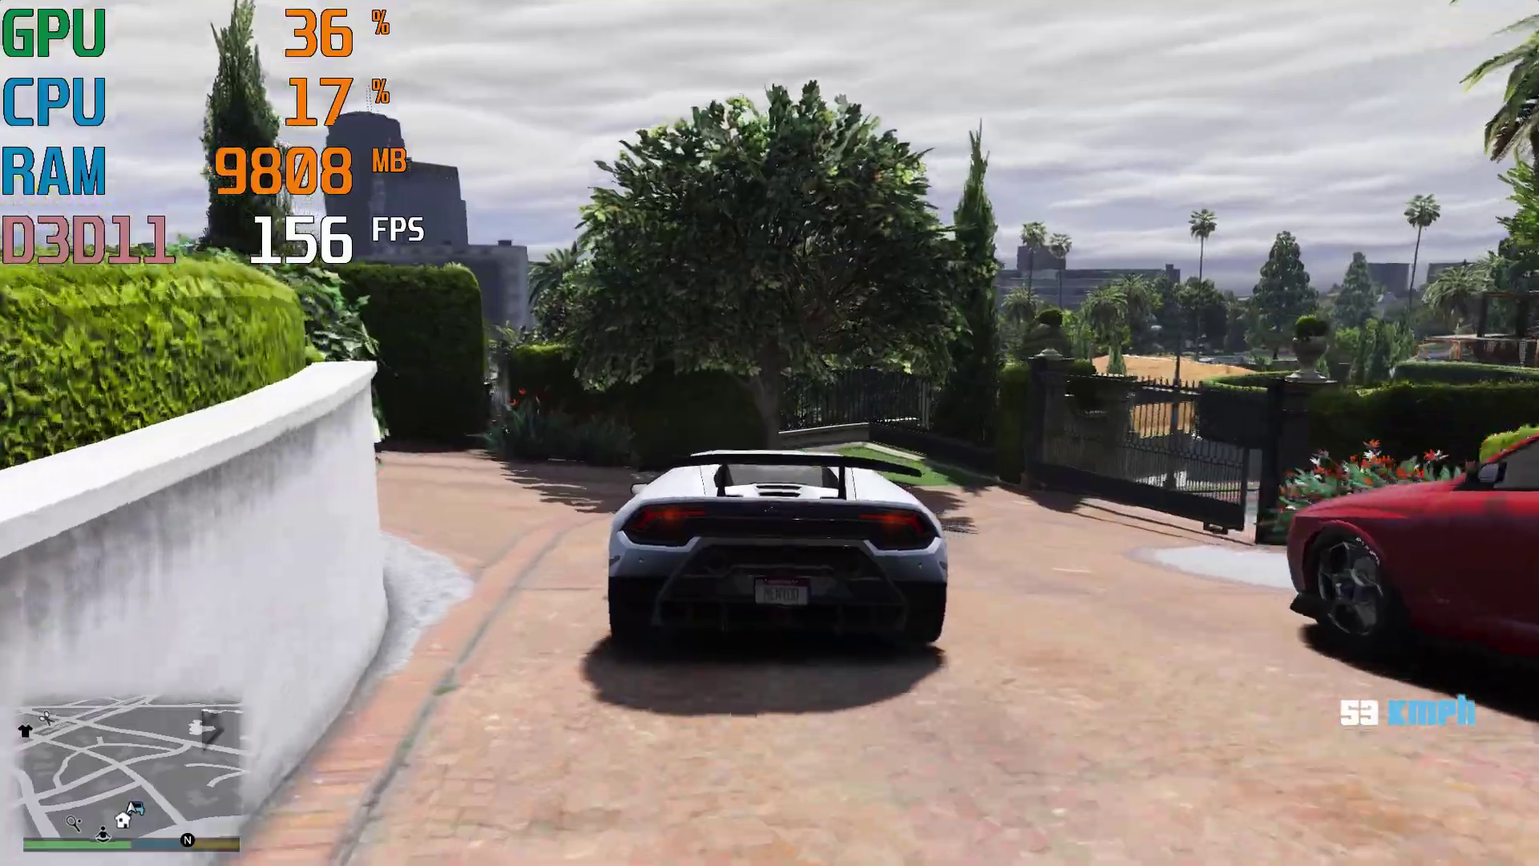
pyautogui.press('d')
pyautogui.press('s')
pyautogui.press('w')
pyautogui.press('a')
pyautogui.press('w')
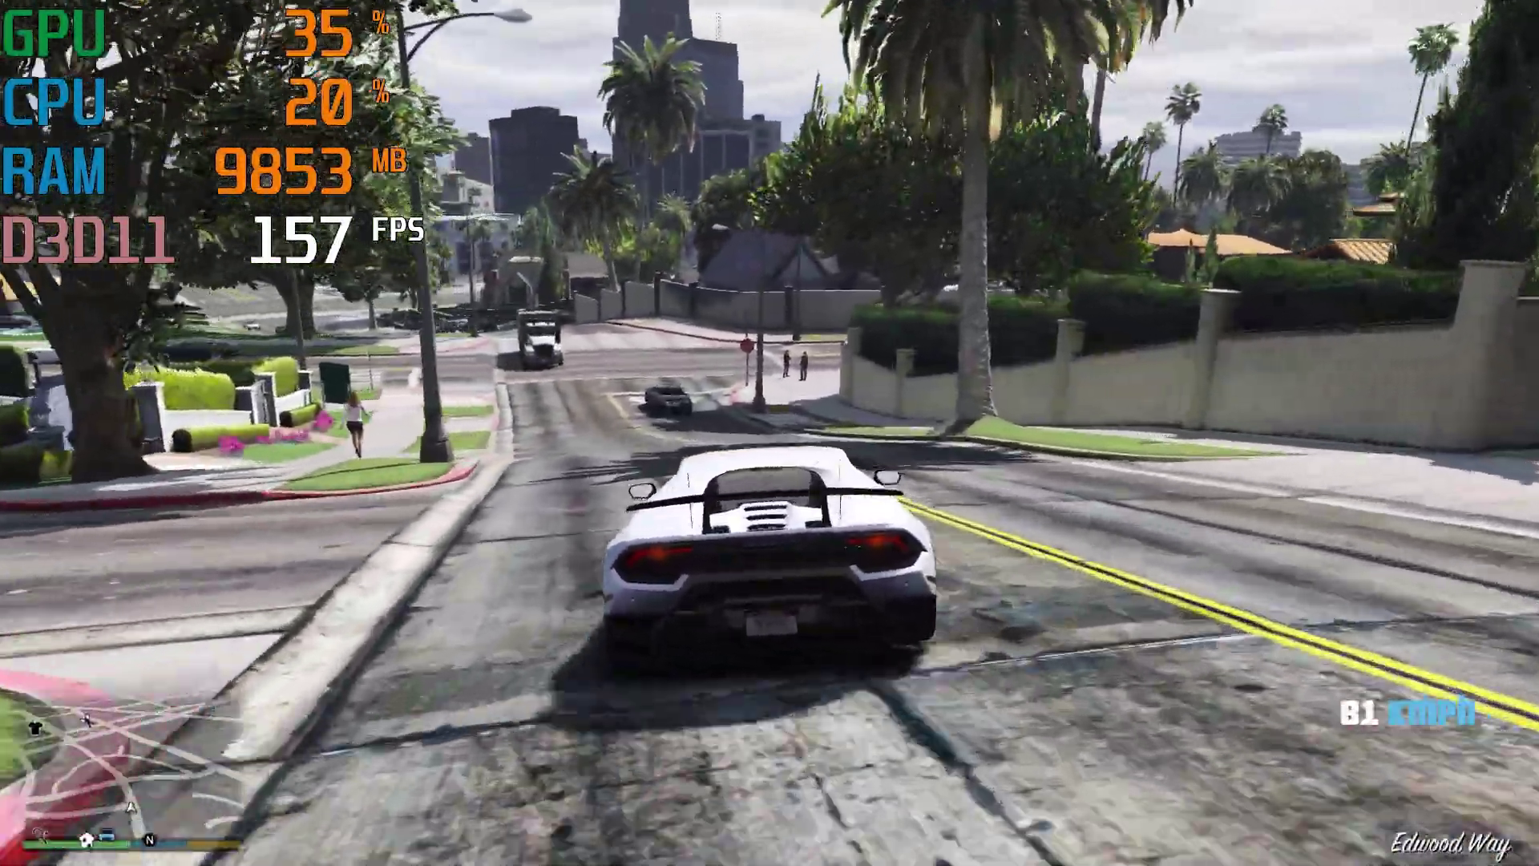
pyautogui.press('s')
pyautogui.press('d')
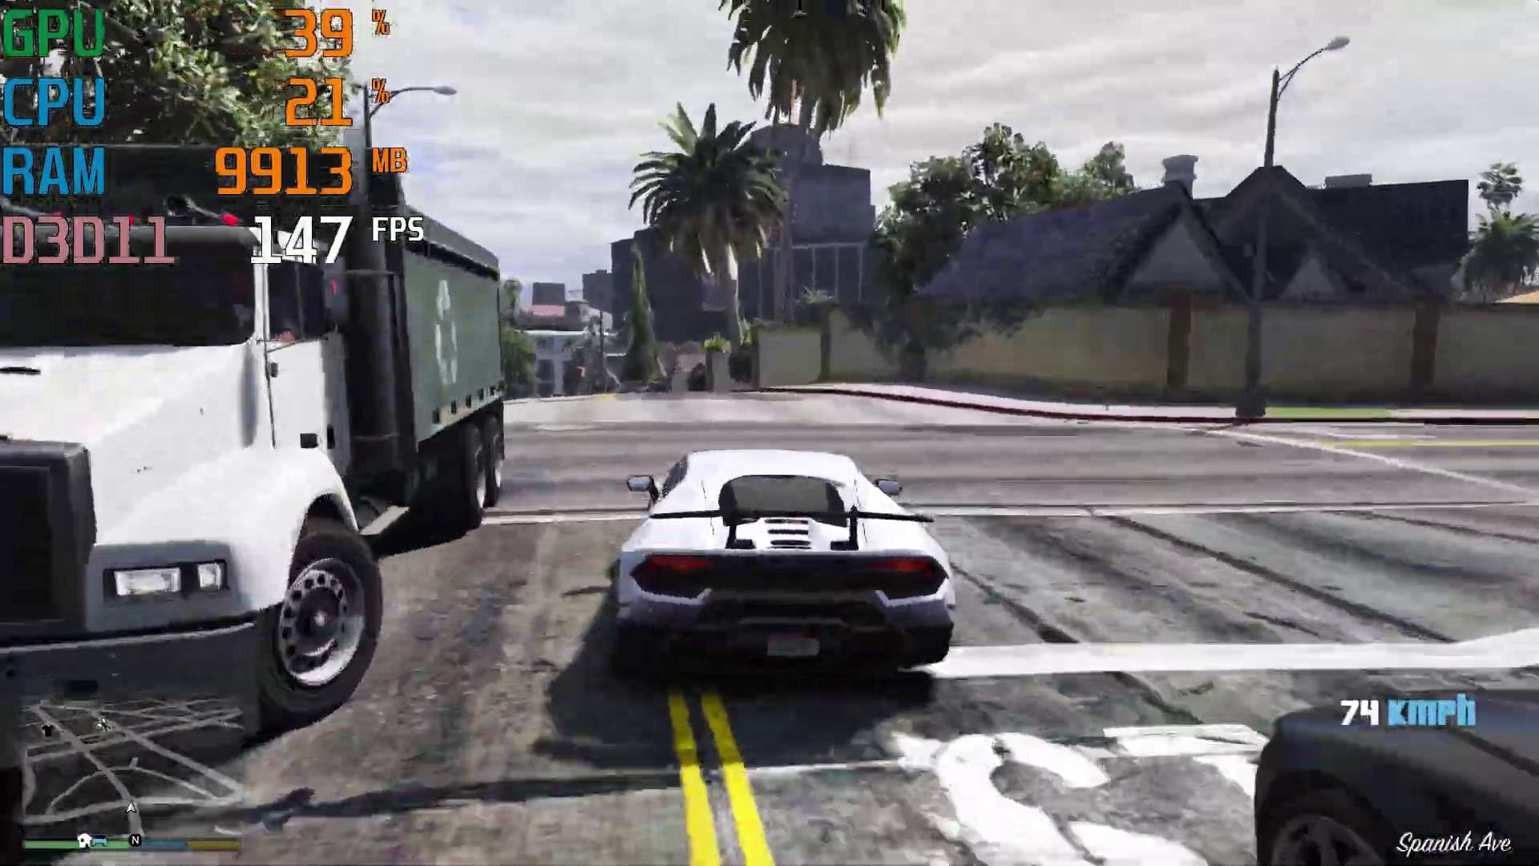
pyautogui.press('w')
pyautogui.press('w')
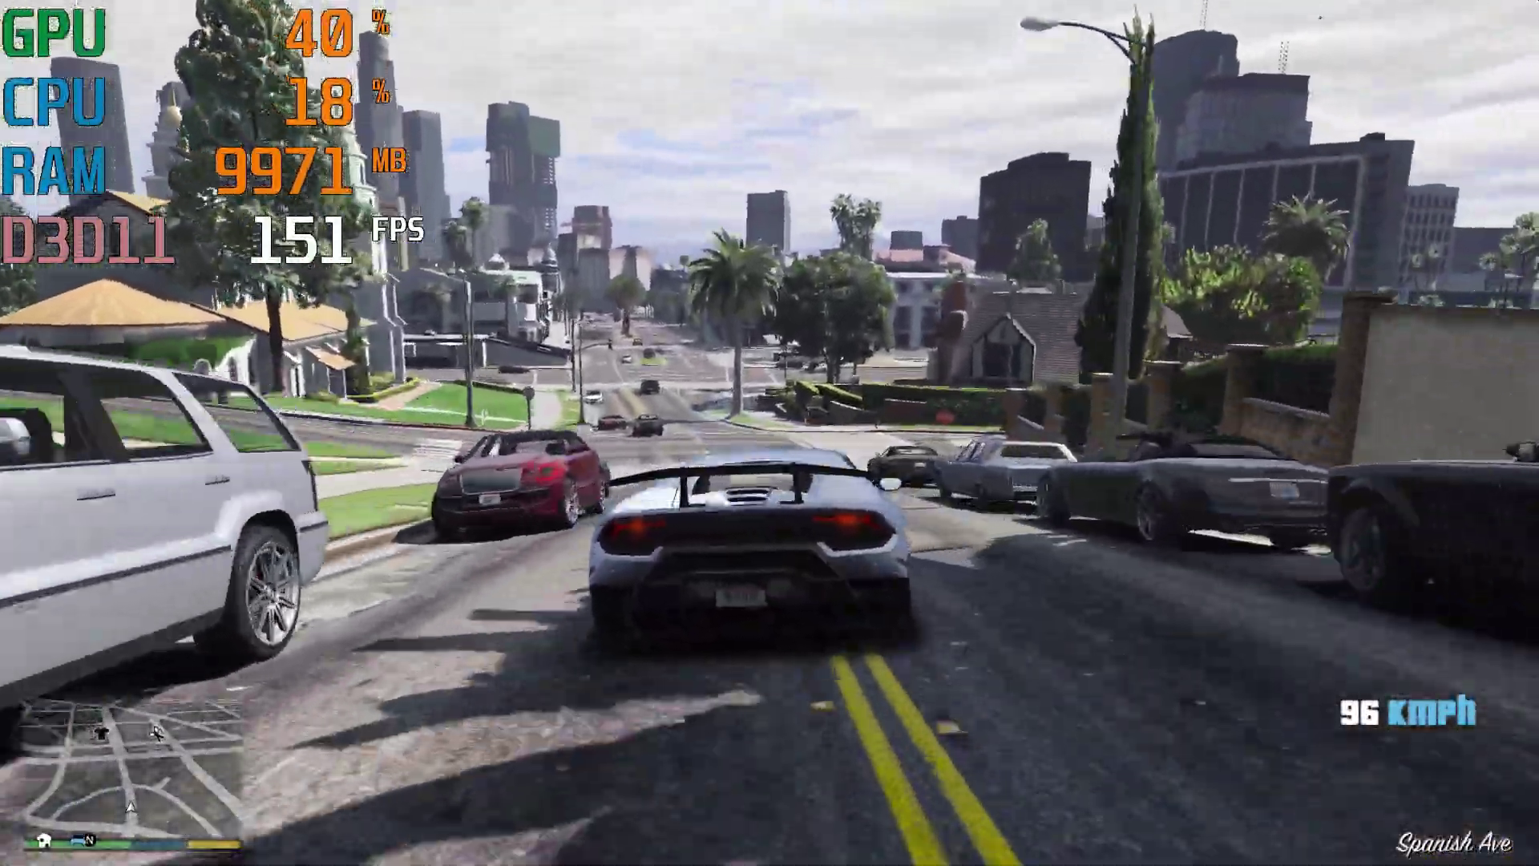